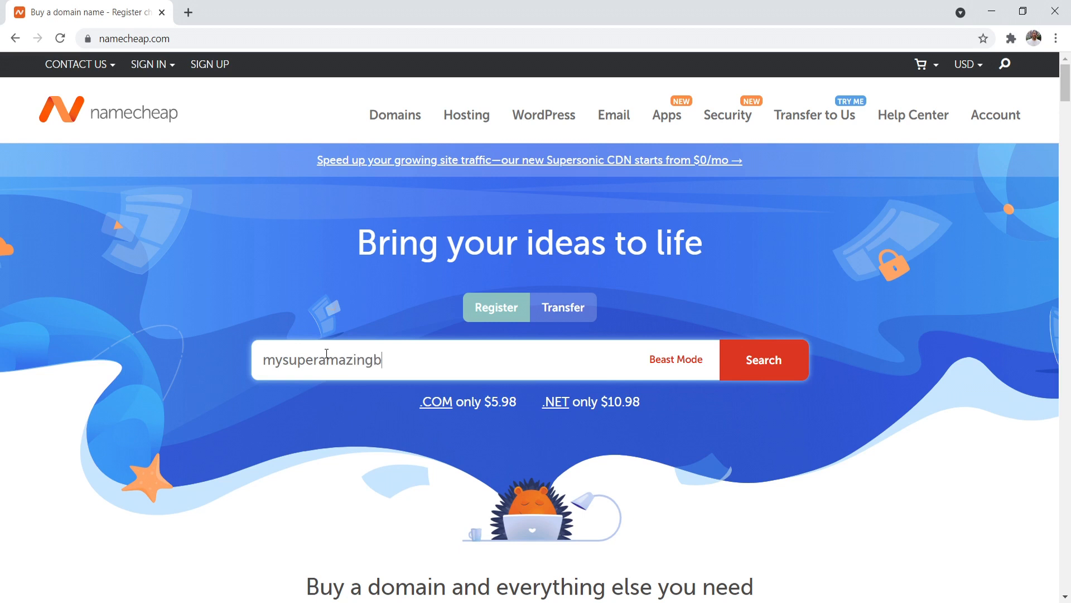
# Search for the domain mysuperamazingblog.com, add it to the cart and open the shopping cart
pyautogui.press('Return')
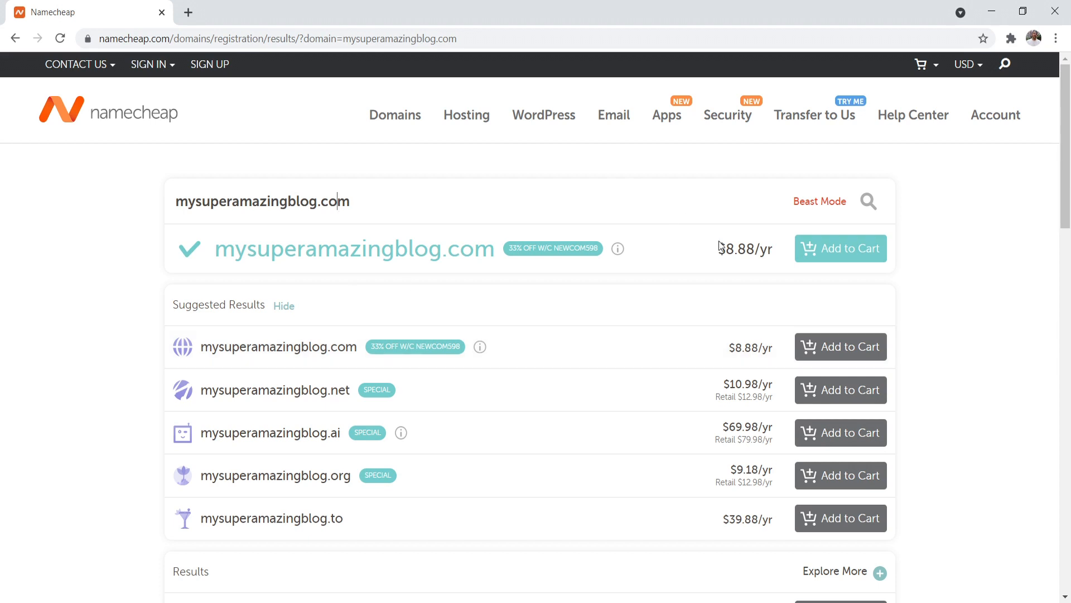
pyautogui.click(840, 258)
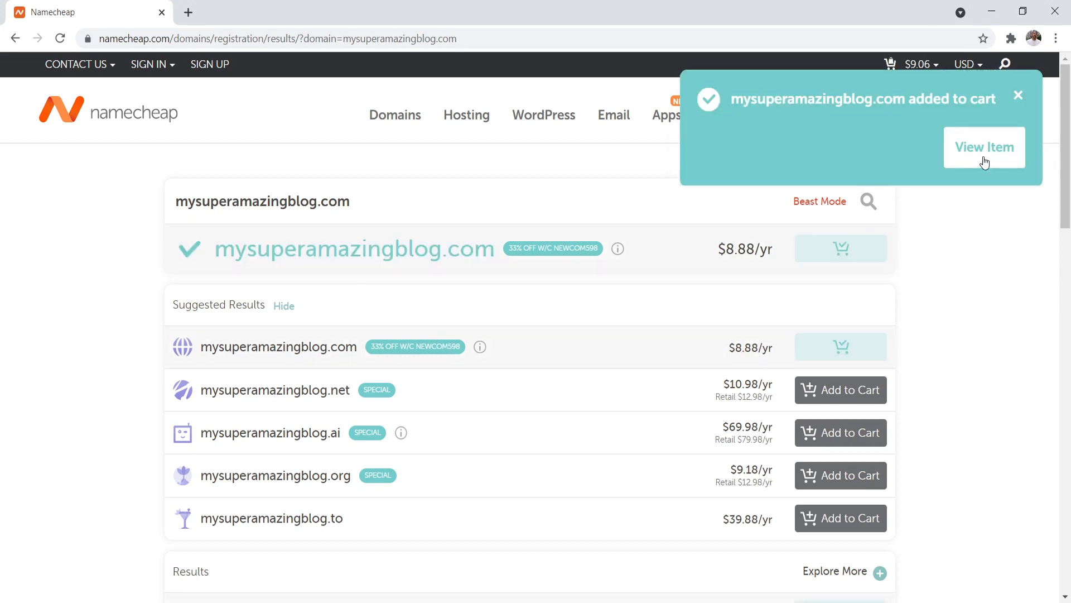
pyautogui.click(980, 150)
pyautogui.click(894, 569)
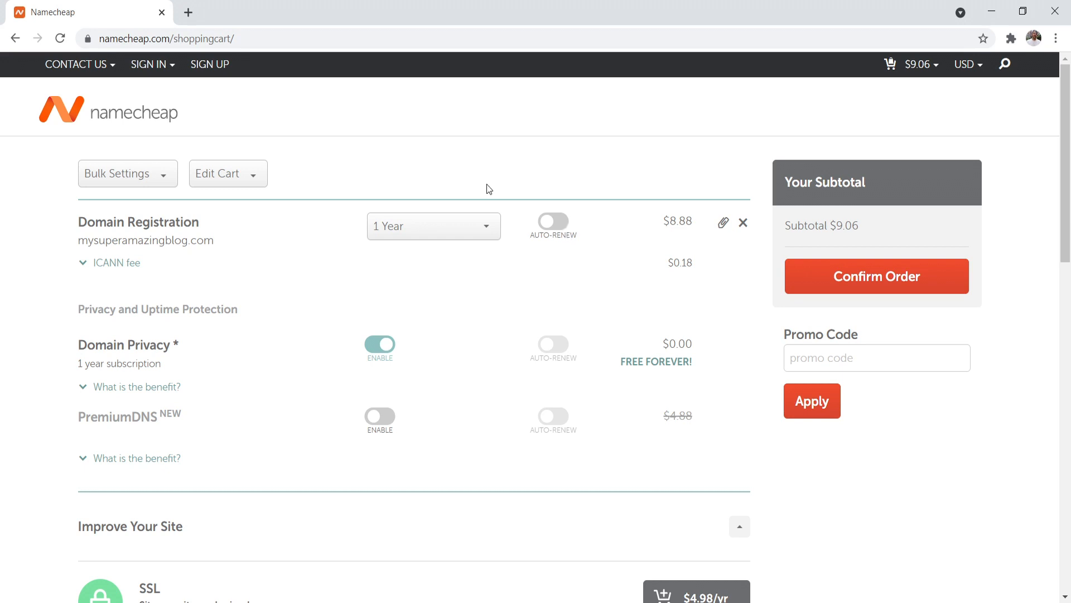
# Review the available registration periods up to 10 years and the Domain Privacy item in the cart
pyautogui.click(484, 229)
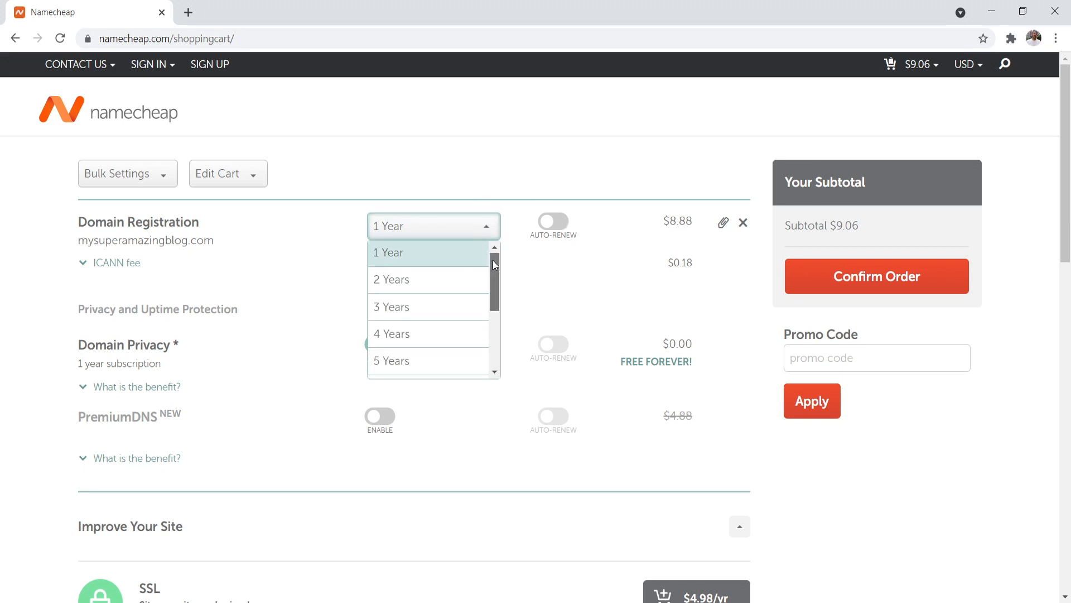
pyautogui.moveTo(493, 260); pyautogui.dragTo(489, 320)
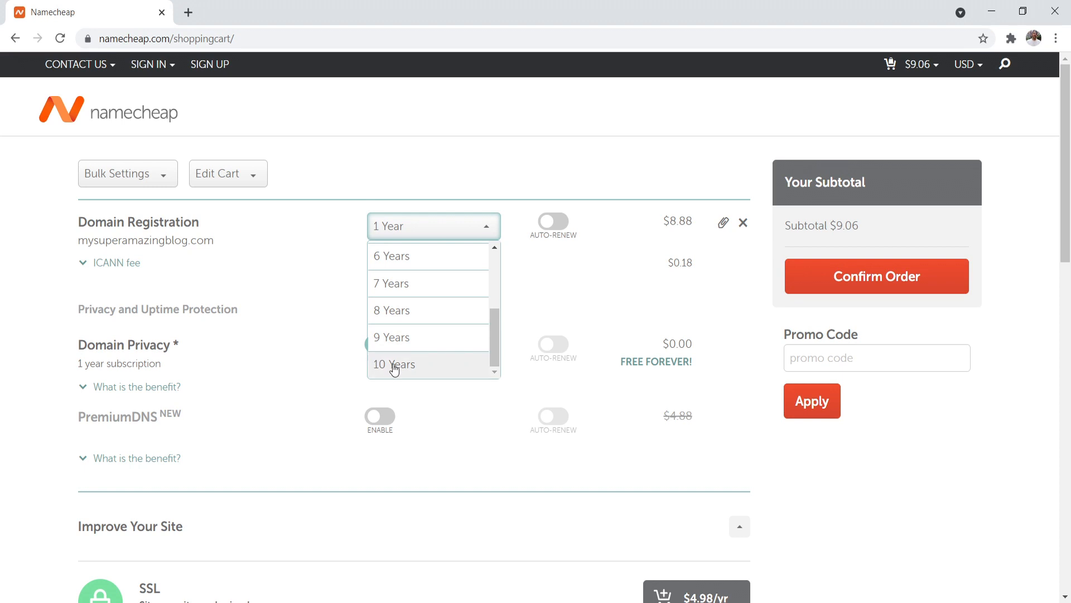
pyautogui.click(374, 167)
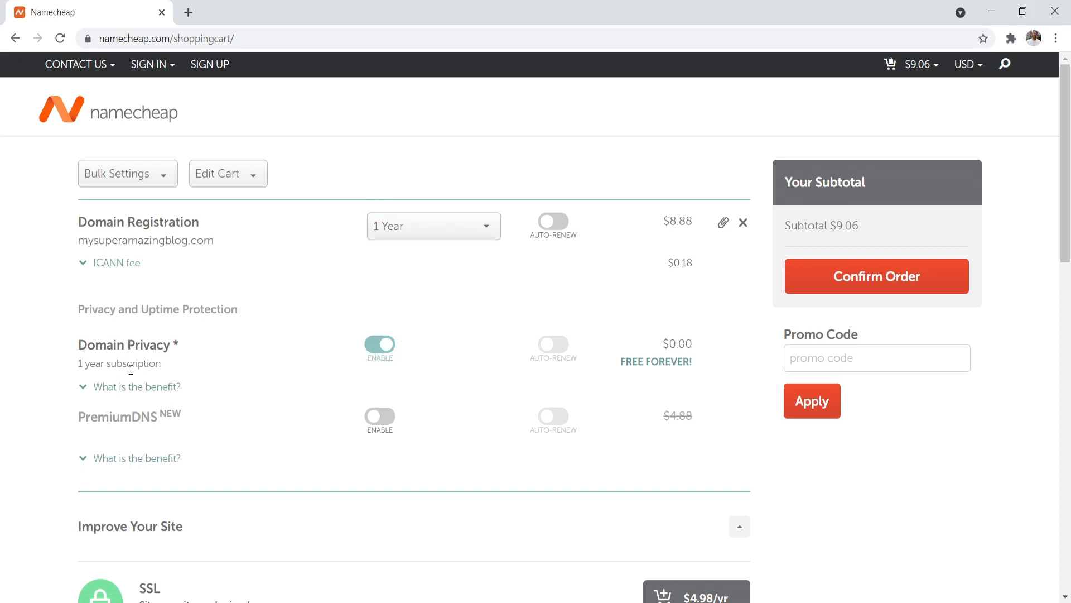
pyautogui.moveTo(95, 347); pyautogui.dragTo(138, 342)
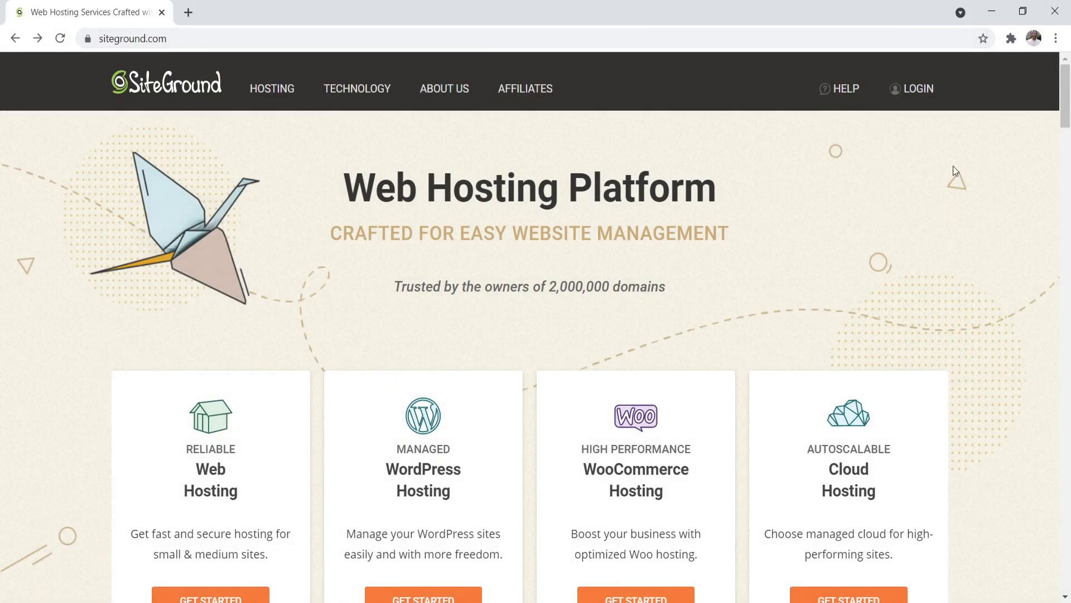
# On the SiteGround site, get started with Web Hosting and show its plans
pyautogui.moveTo(1067, 98); pyautogui.dragTo(1068, 117)
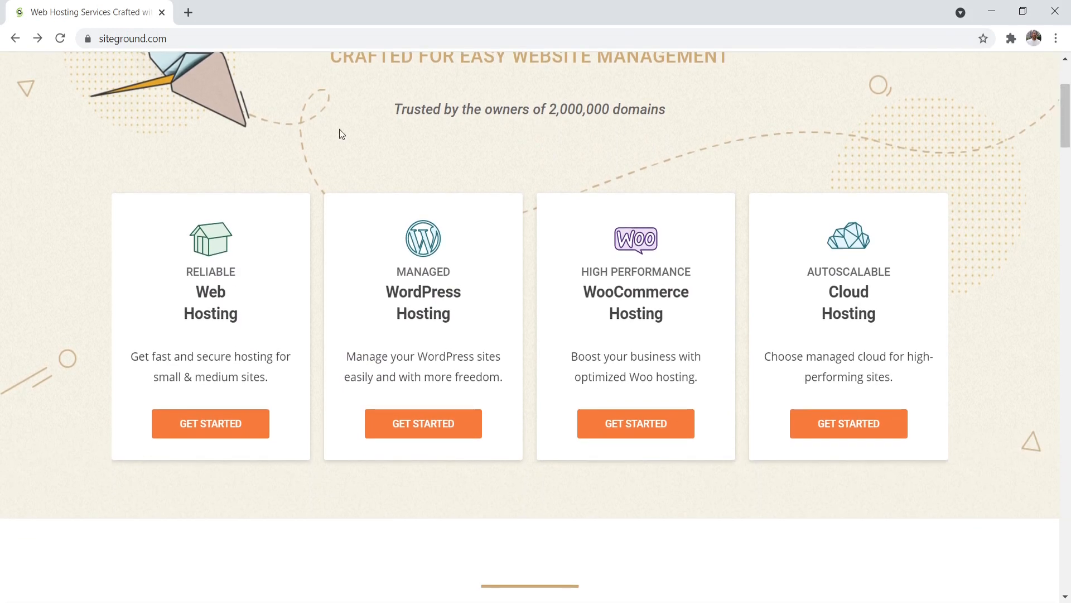
pyautogui.click(237, 428)
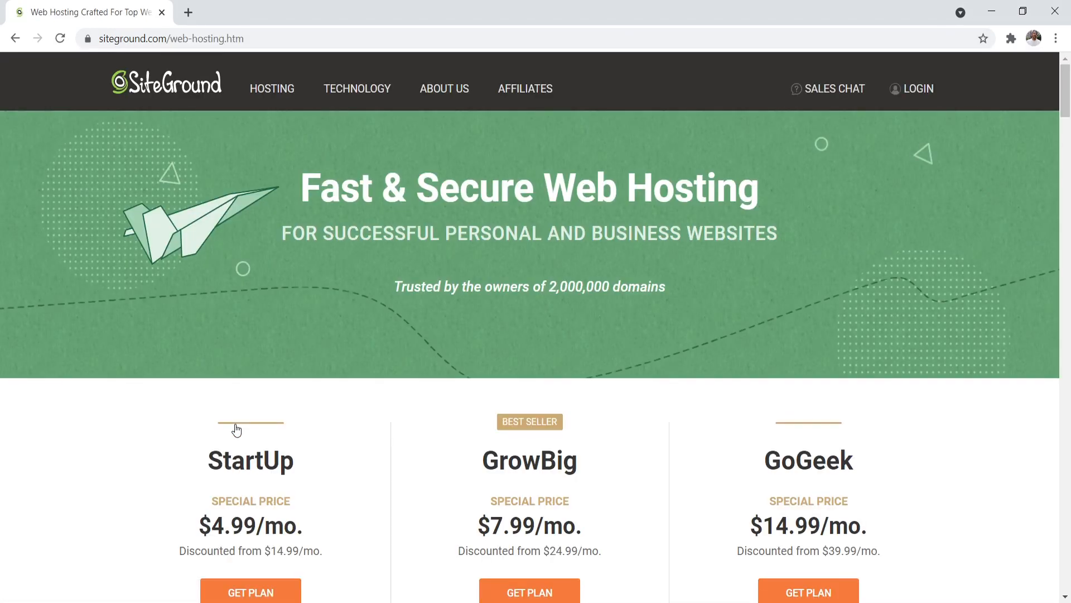
pyautogui.moveTo(1067, 98); pyautogui.dragTo(1053, 121)
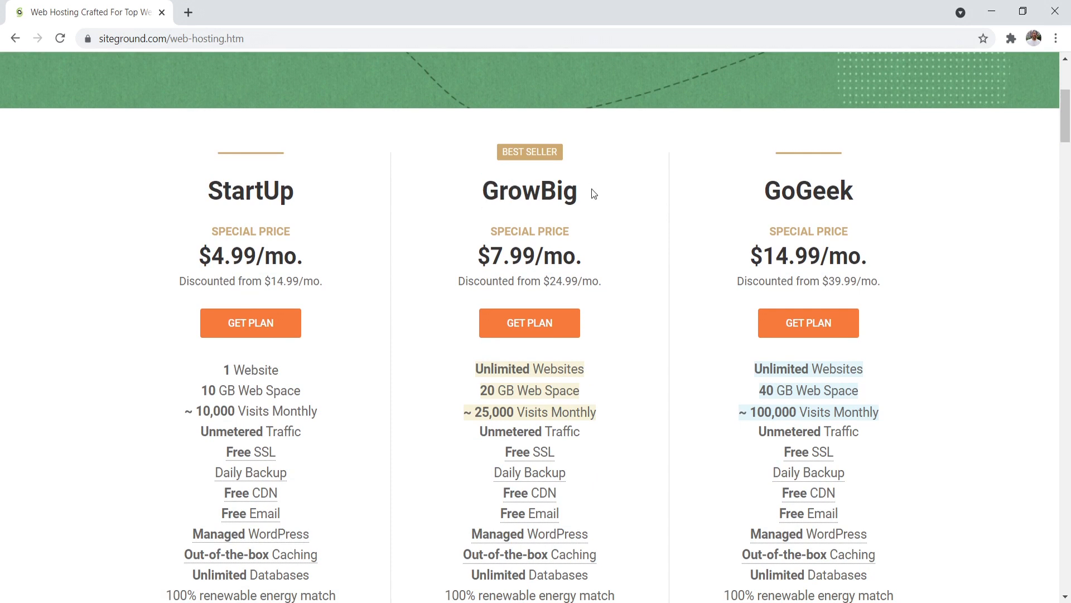
# Compare the features of the hosting plans, including the free email details, and choose the GrowBig plan
pyautogui.moveTo(531, 558)
pyautogui.moveTo(273, 370); pyautogui.dragTo(240, 369)
pyautogui.click(239, 369)
pyautogui.scroll(-3, 524, 227)
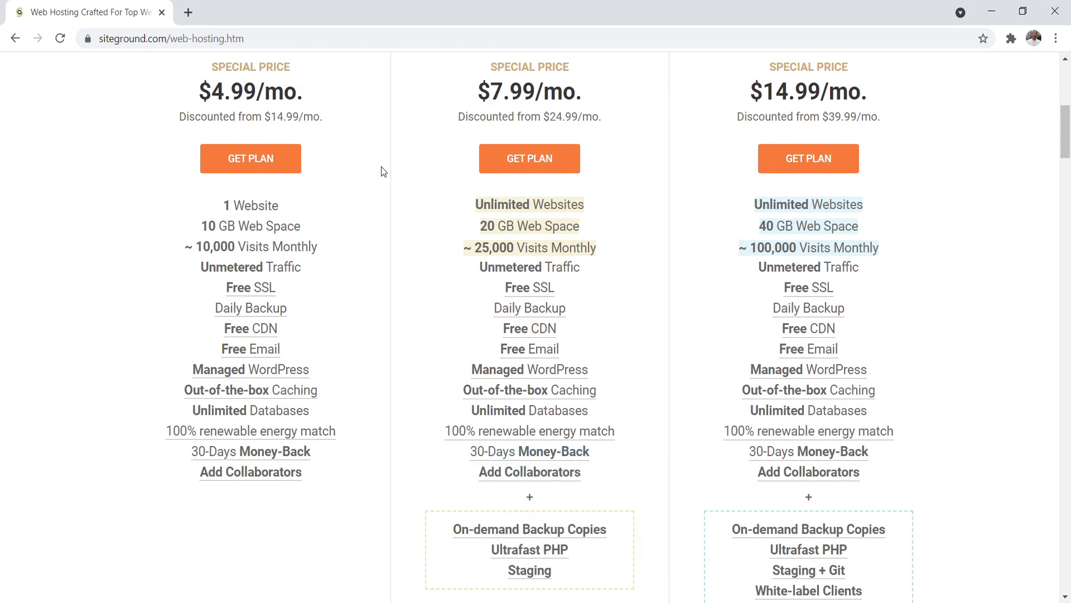
pyautogui.moveTo(516, 357)
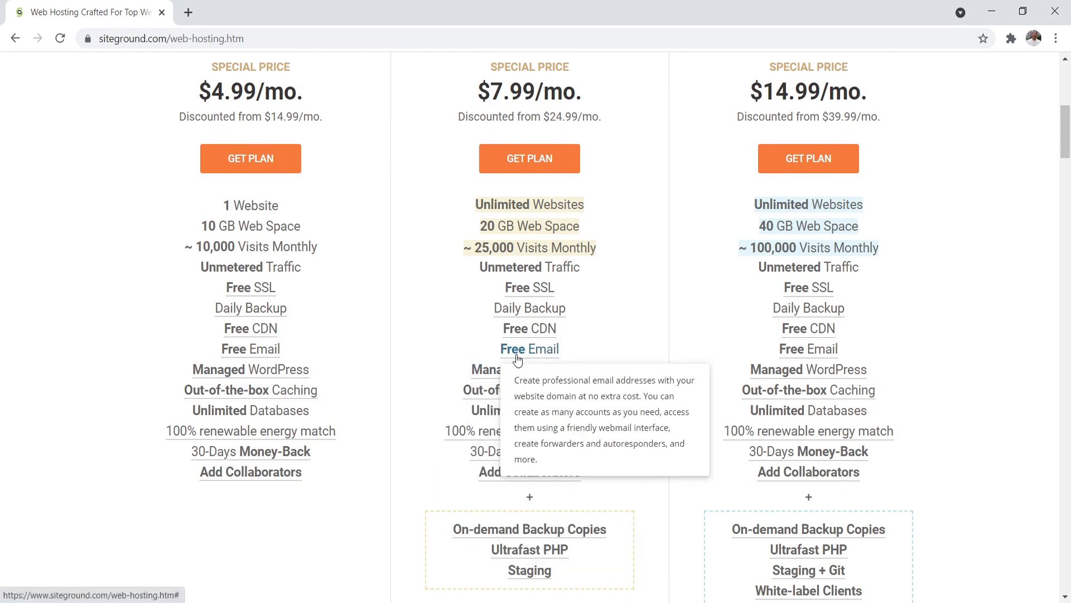
pyautogui.scroll(4, 516, 359)
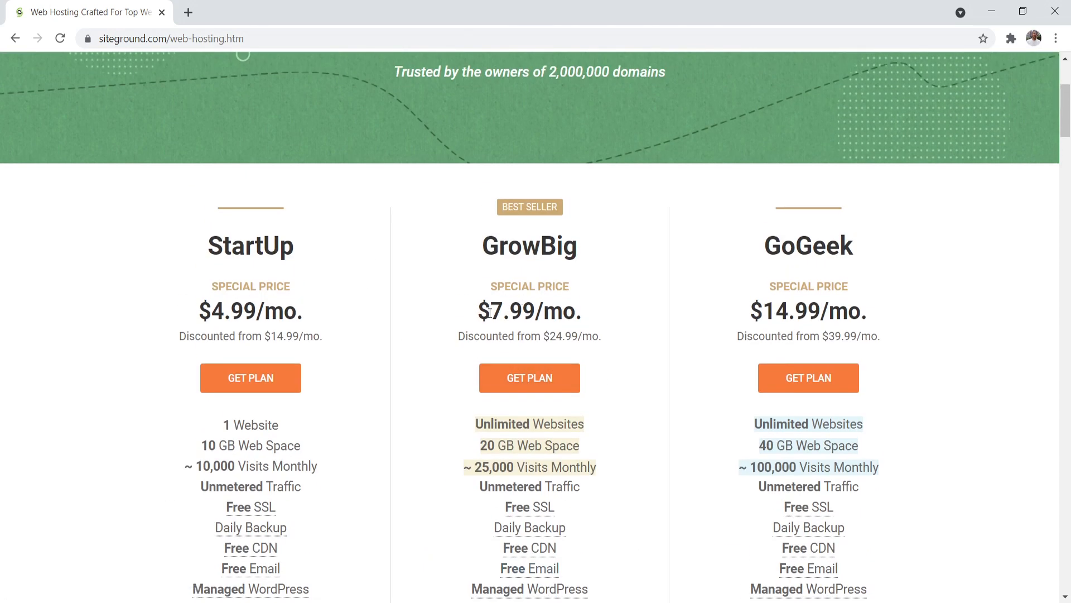
pyautogui.click(530, 379)
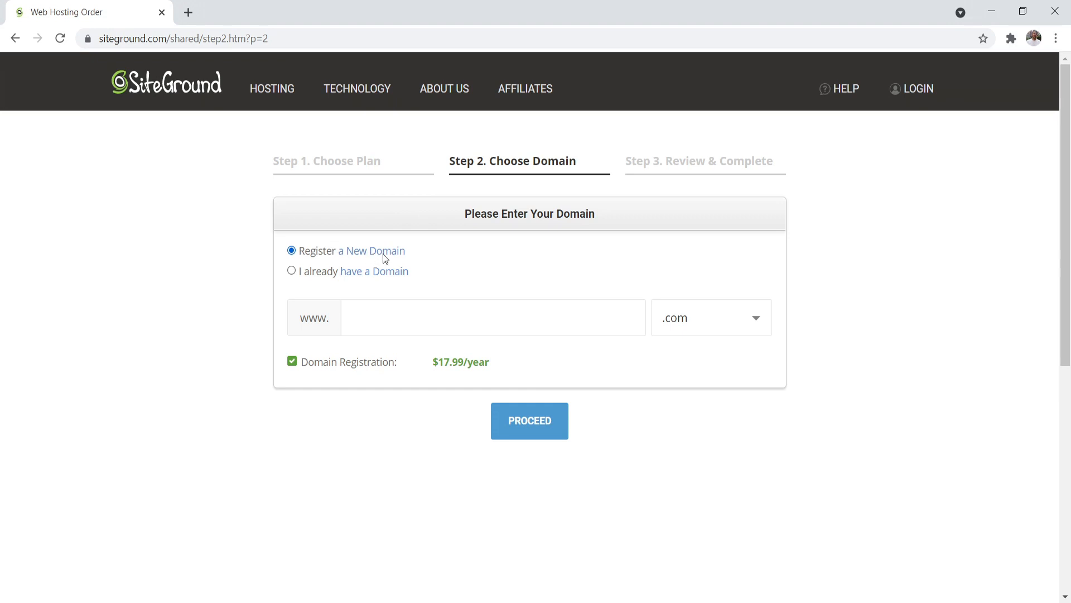
# Choose to use an already owned domain, enter actionvloggers.com and proceed to the review stage
pyautogui.click(291, 271)
pyautogui.click(430, 314)
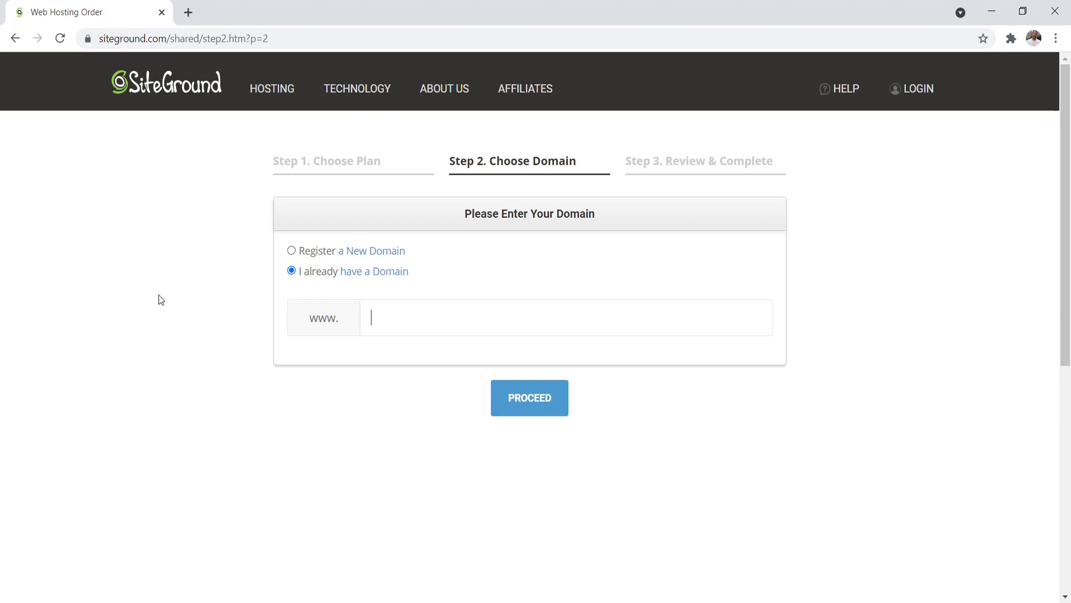
pyautogui.write('actionvloggers.com')
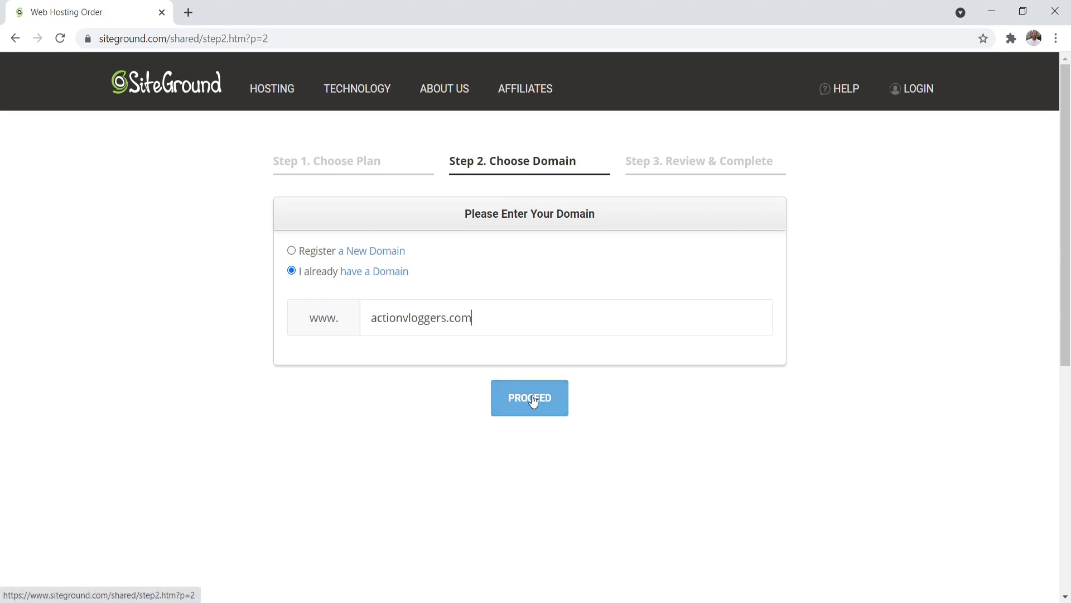
pyautogui.click(533, 400)
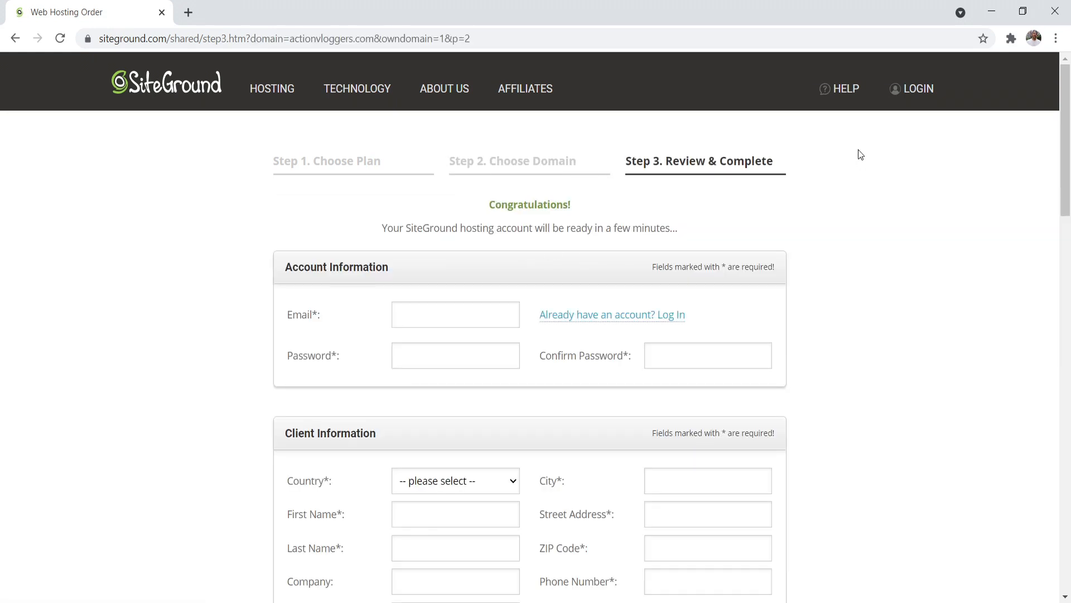
# Review the account, client and payment sections of the order form and the available hosting periods
pyautogui.moveTo(1068, 118); pyautogui.dragTo(1067, 195)
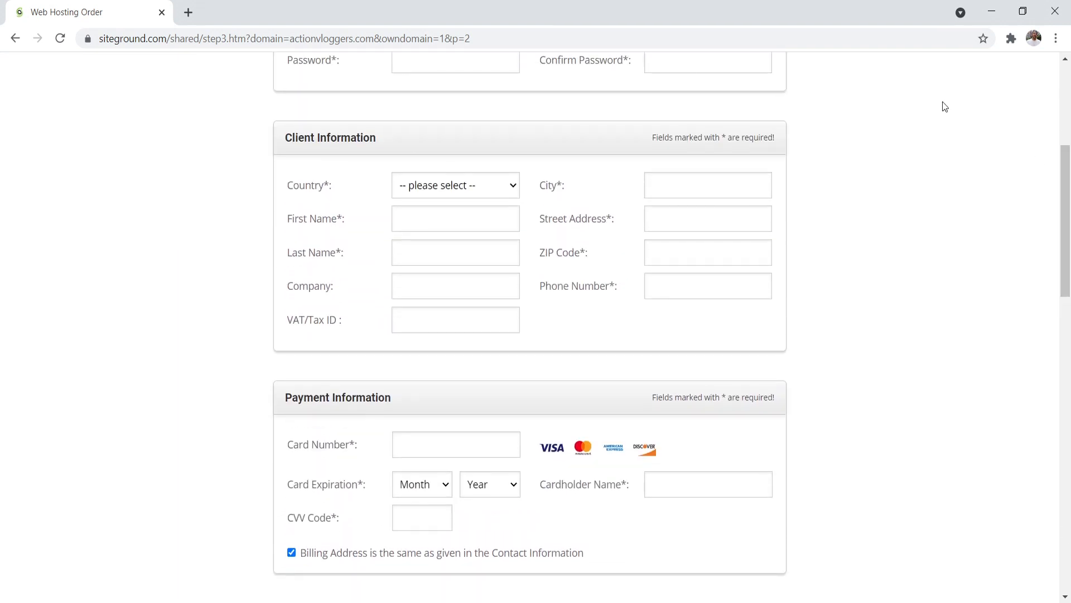
pyautogui.scroll(-4, 489, 268)
pyautogui.scroll(-3, 344, 323)
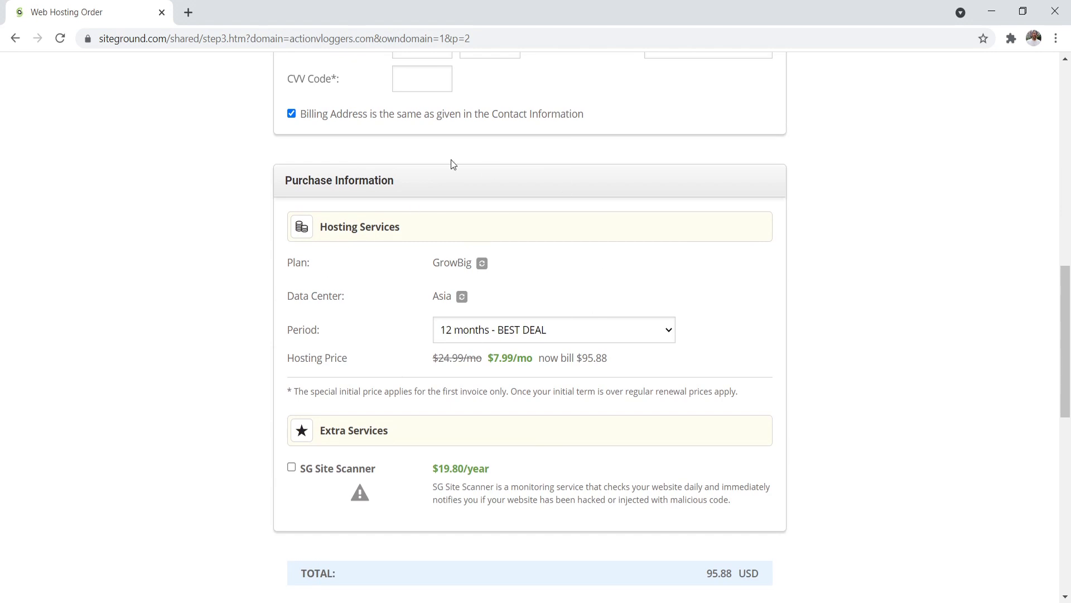
pyautogui.click(645, 335)
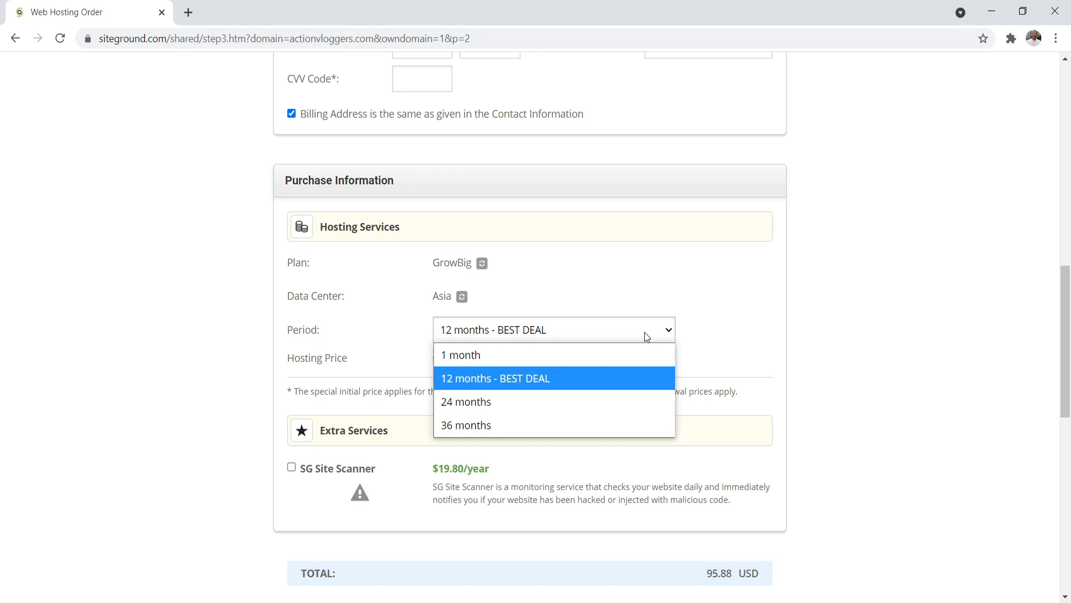
pyautogui.click(222, 263)
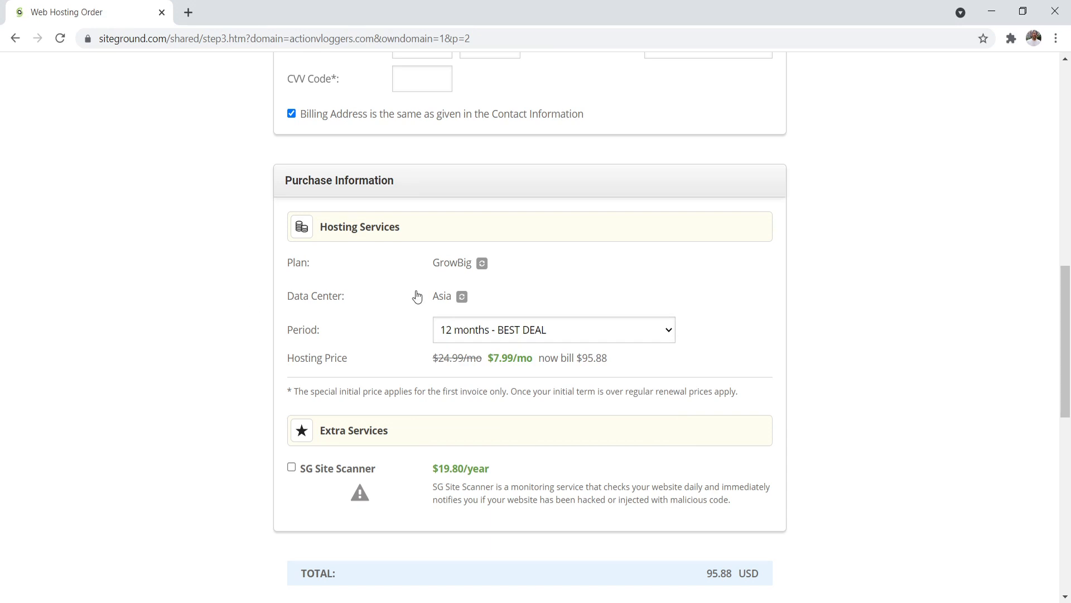
# Review the data center locations, try USA, Iowa, and set the data center back to Asia, Singapore
pyautogui.click(461, 296)
pyautogui.click(463, 301)
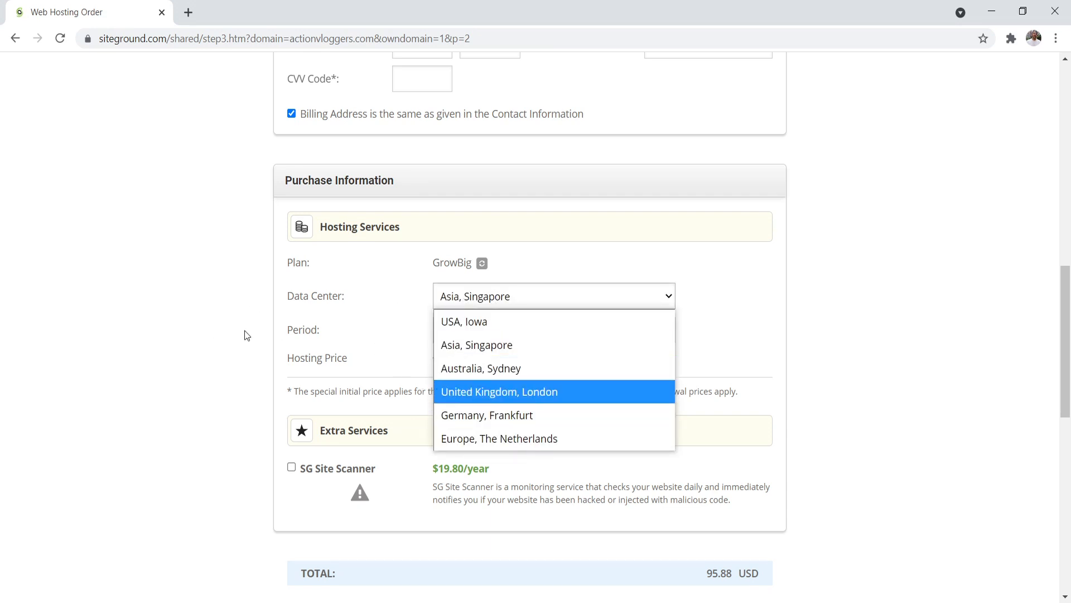
pyautogui.click(237, 306)
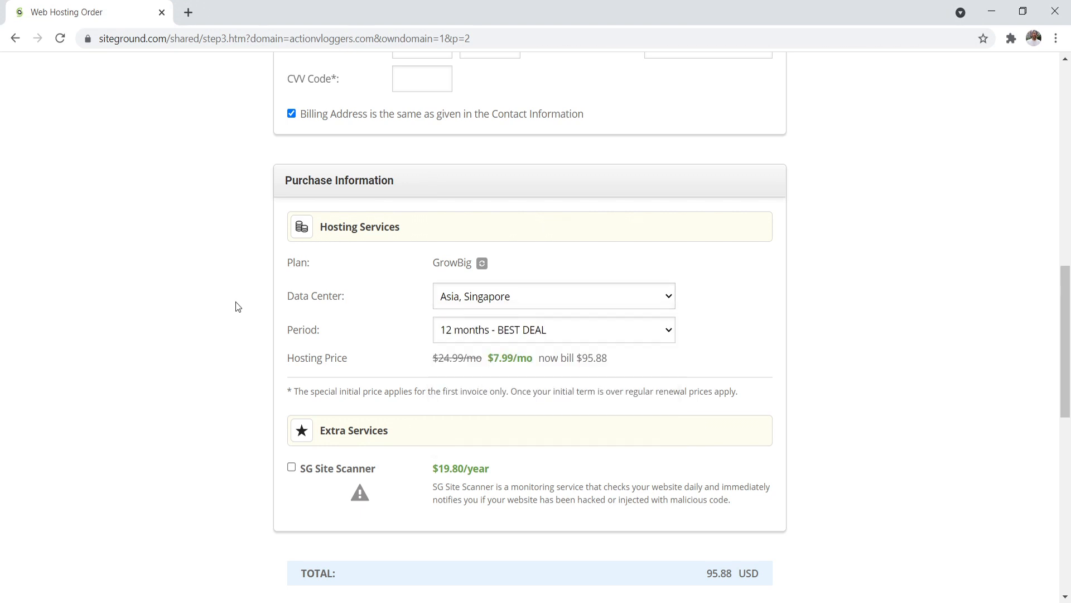
pyautogui.click(587, 301)
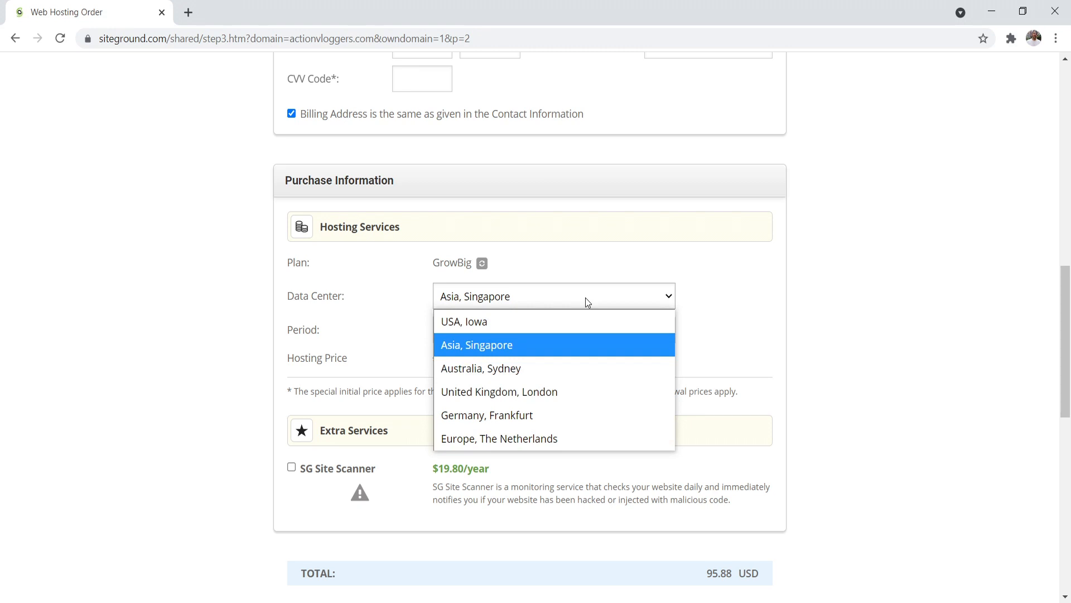
pyautogui.click(520, 325)
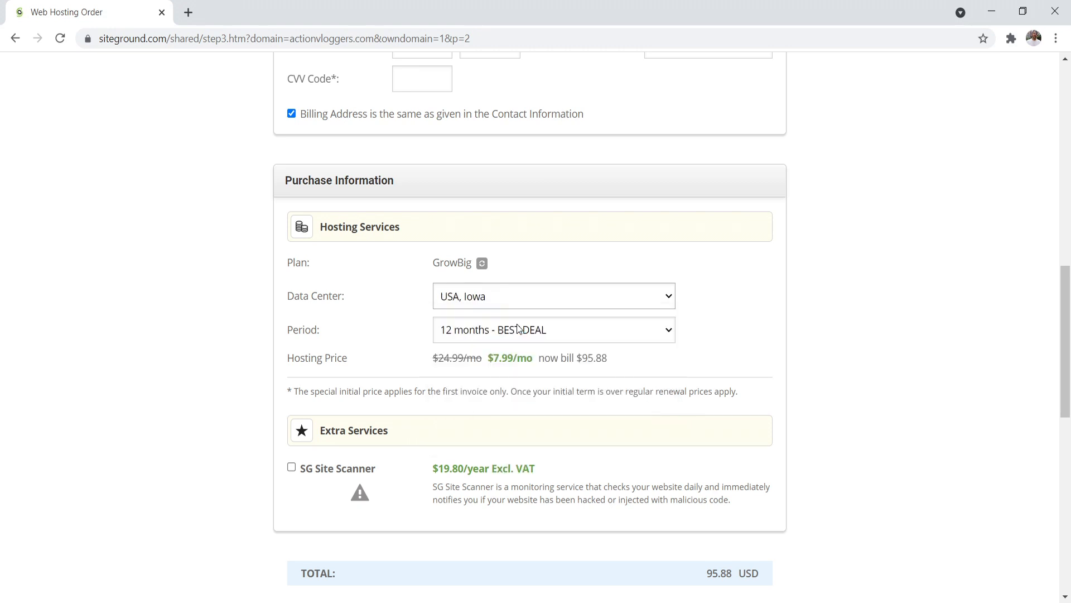
pyautogui.click(593, 303)
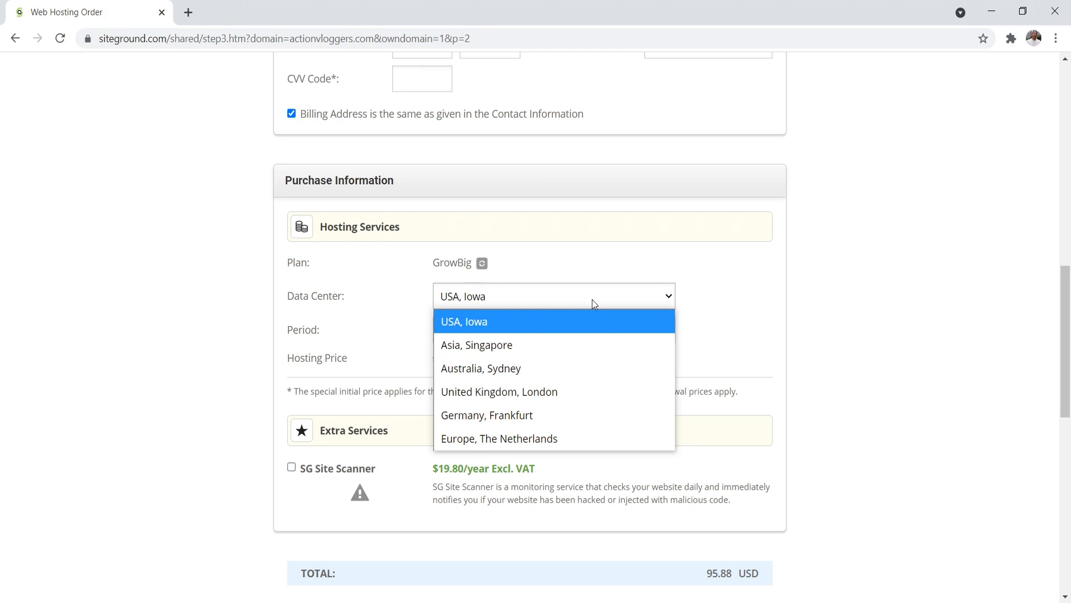
pyautogui.click(564, 343)
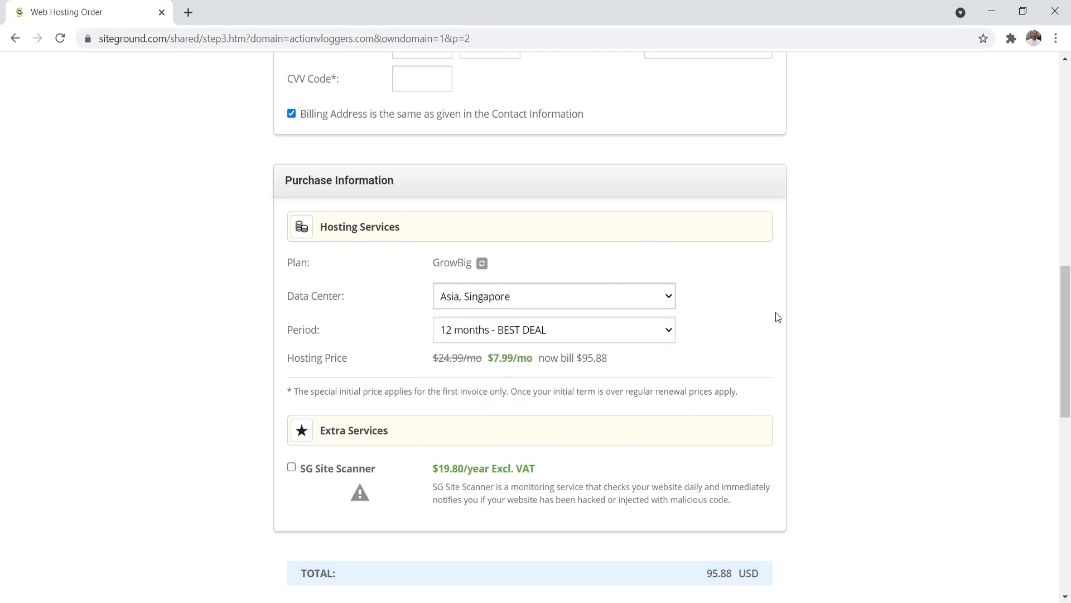
# Accept the Terms of Service and Privacy Policy for the hosting order
pyautogui.scroll(-4, 775, 313)
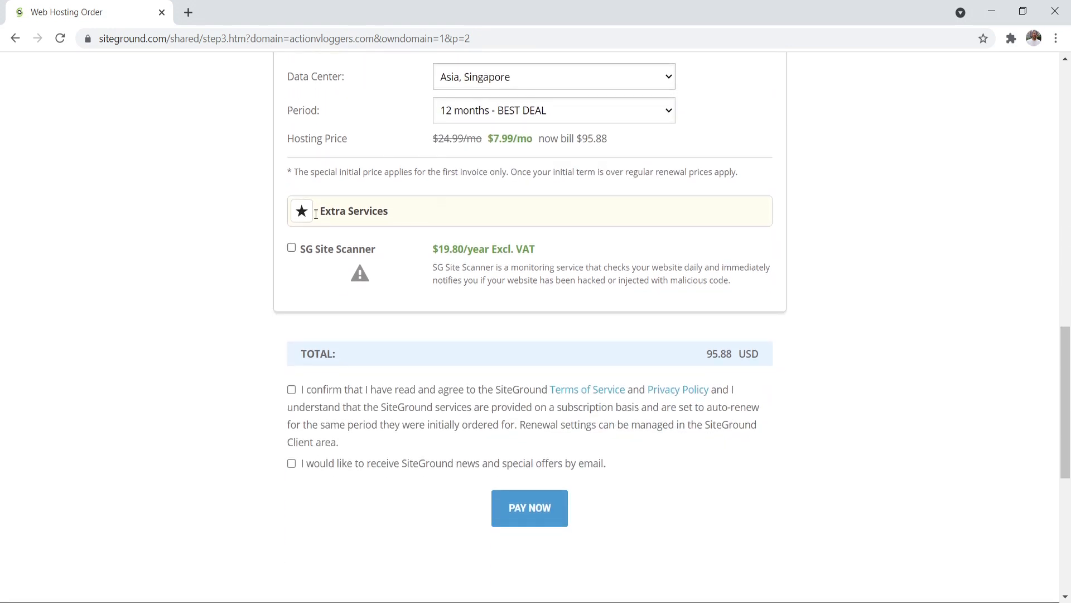
pyautogui.scroll(-1, 961, 296)
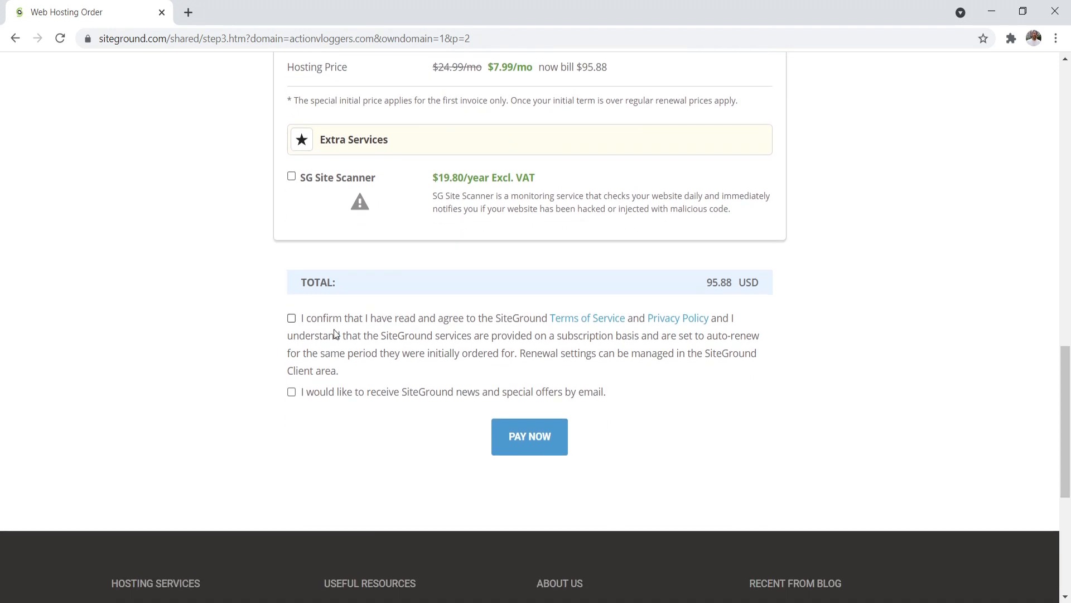
pyautogui.click(291, 318)
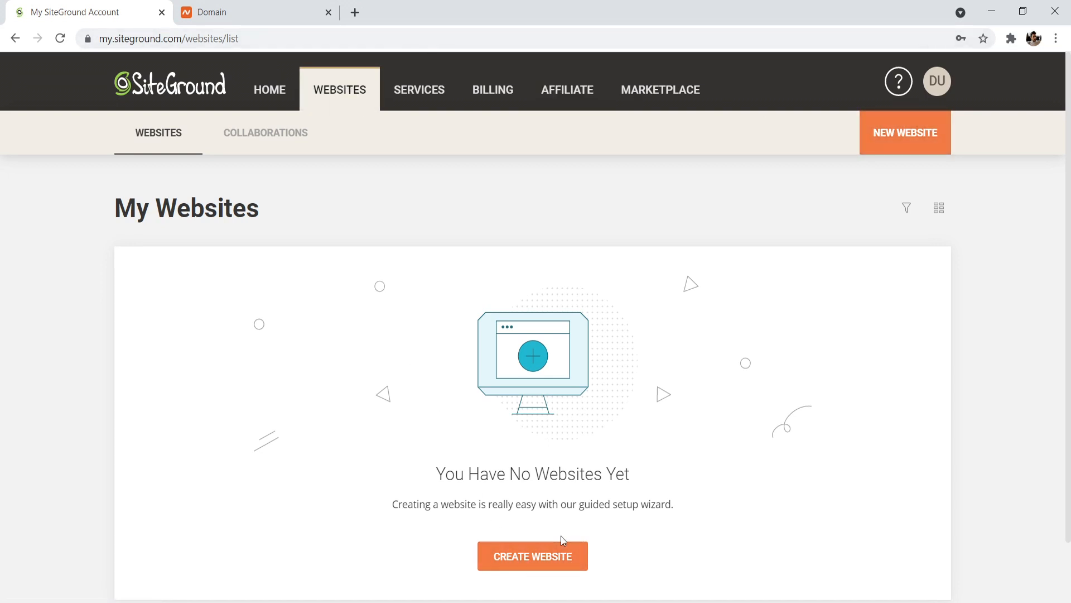
# Start creating a website in the SiteGround account with the existing domain actionvloggers.com and submit the domain
pyautogui.click(541, 556)
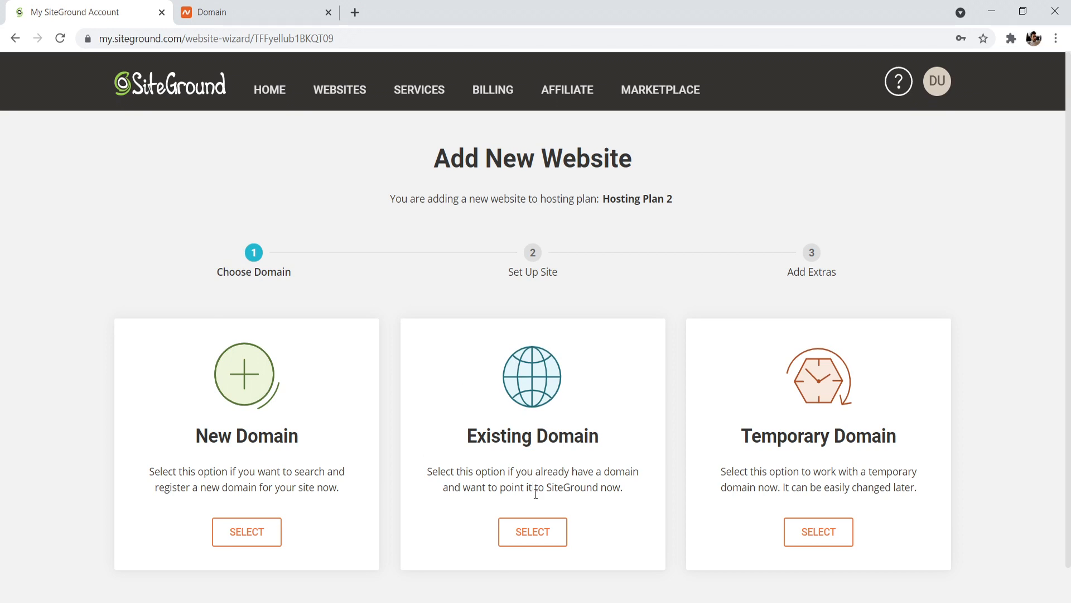
pyautogui.click(535, 531)
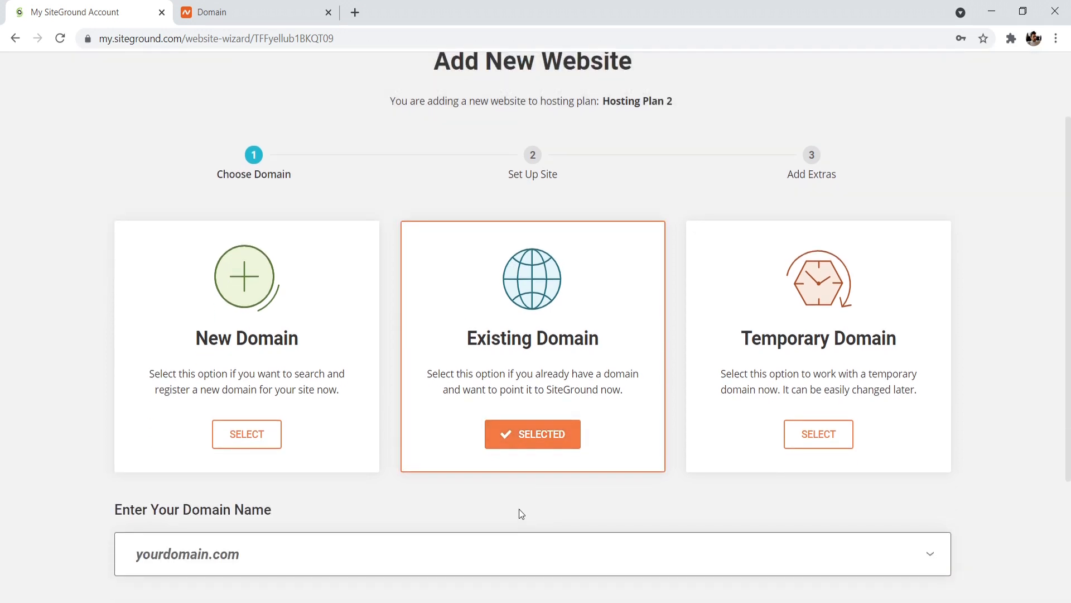
pyautogui.scroll(-3, 519, 511)
pyautogui.click(222, 394)
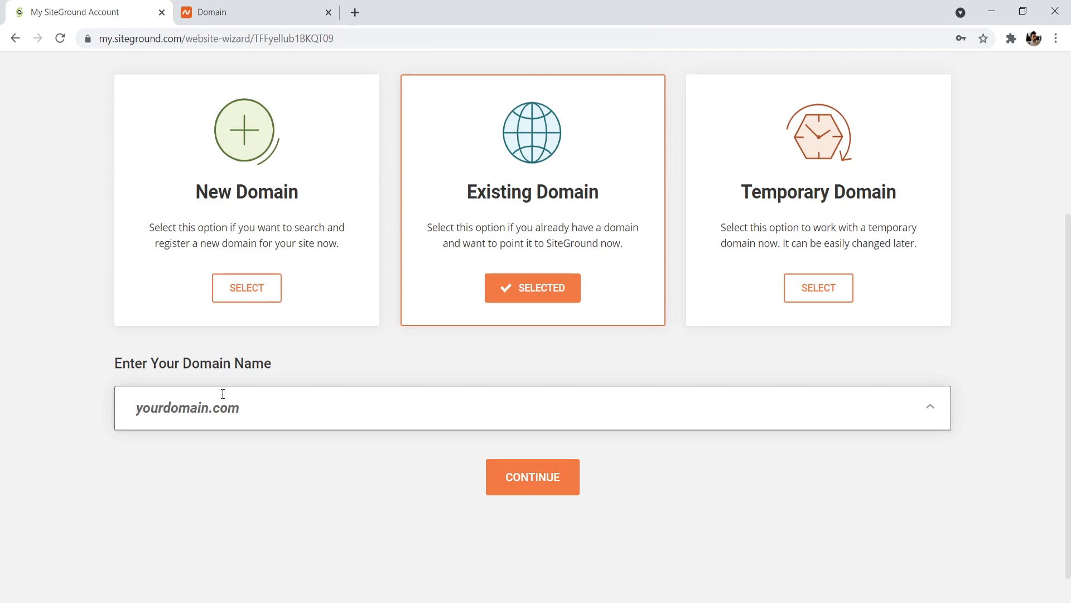
pyautogui.write('v')
pyautogui.press('BackSpace')
pyautogui.write('actionvloggers.com')
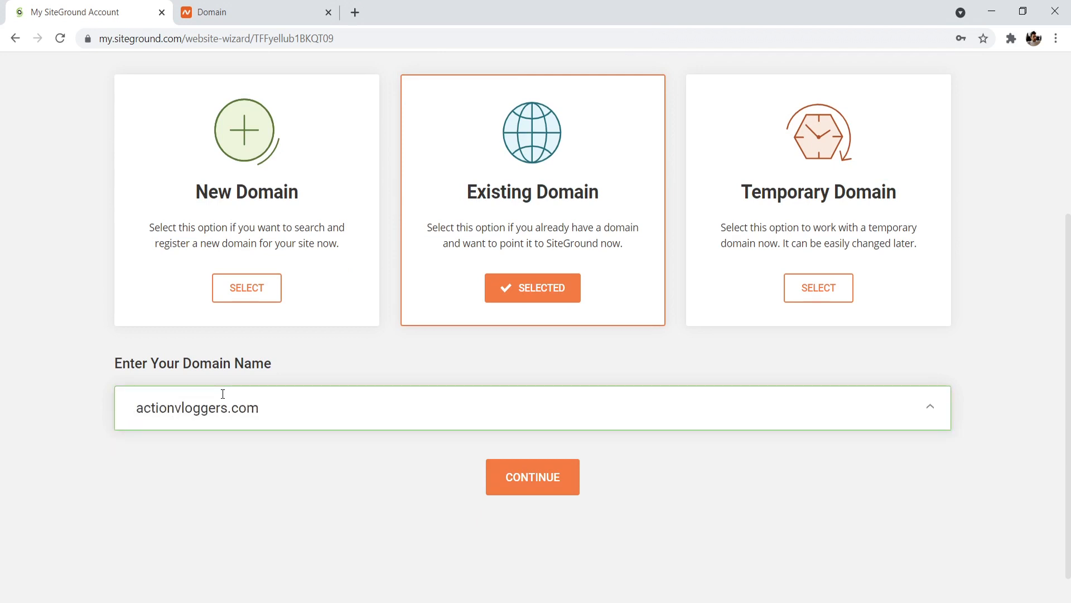
pyautogui.click(537, 471)
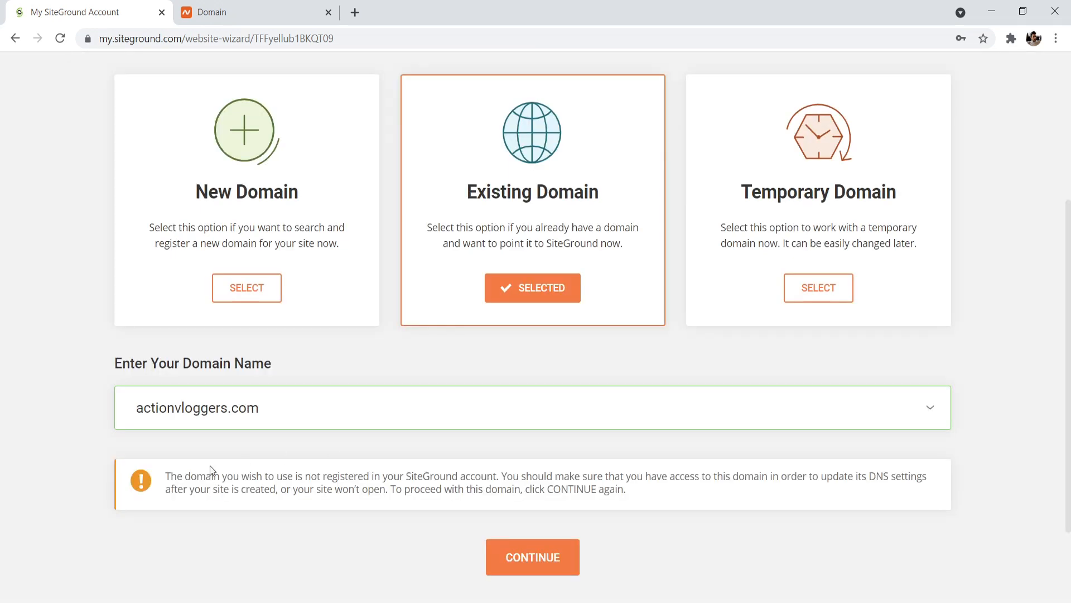
# Create the new website for actionvloggers.com with the Weebly Sitebuilder application and without any extras
pyautogui.moveTo(165, 476); pyautogui.dragTo(484, 476)
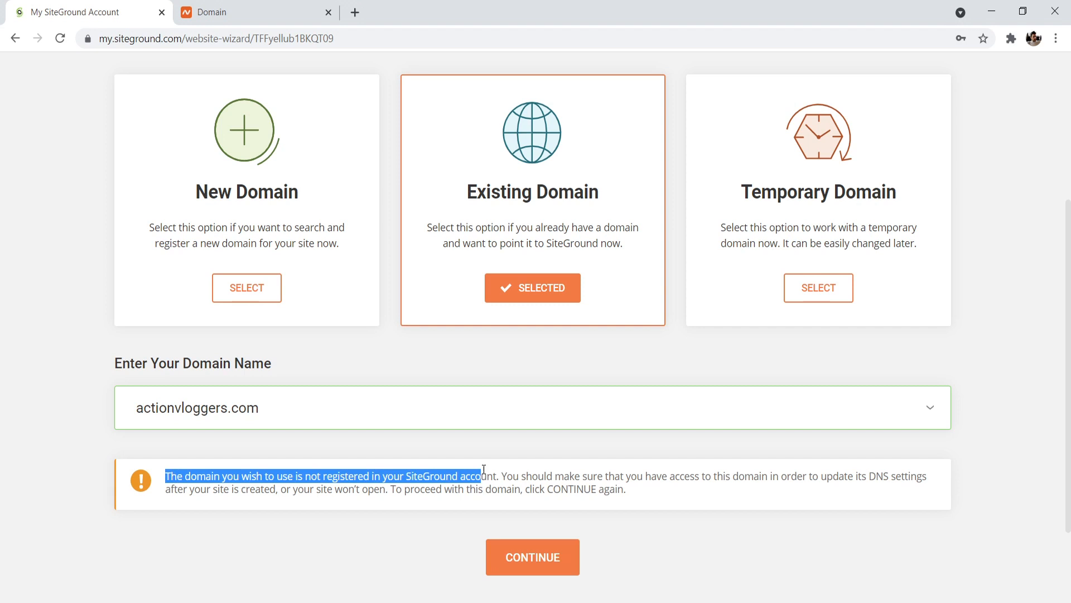
pyautogui.click(546, 555)
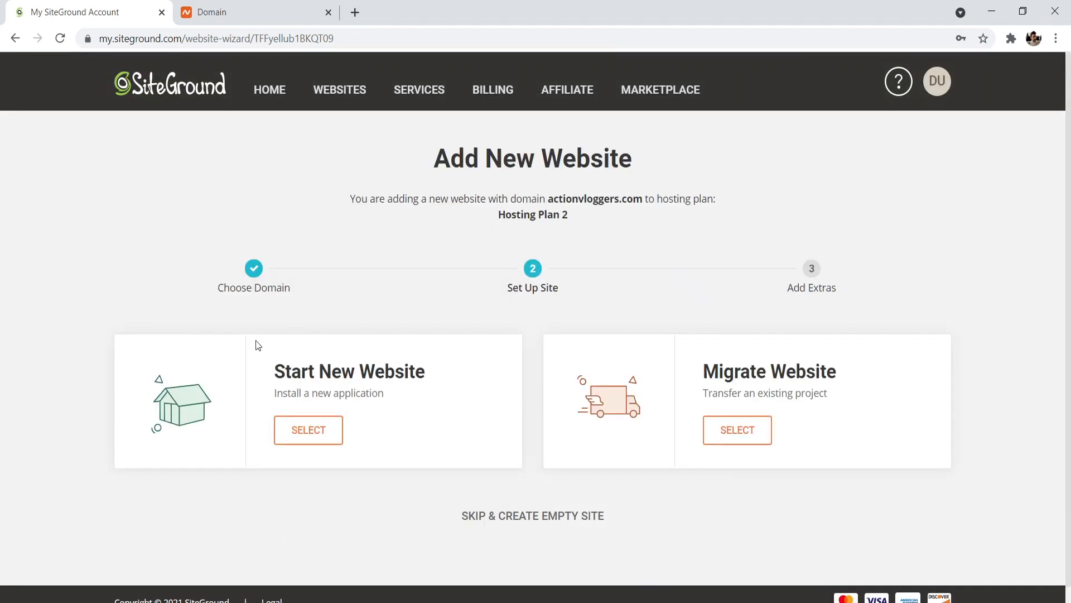
pyautogui.click(299, 433)
pyautogui.scroll(-4, 335, 384)
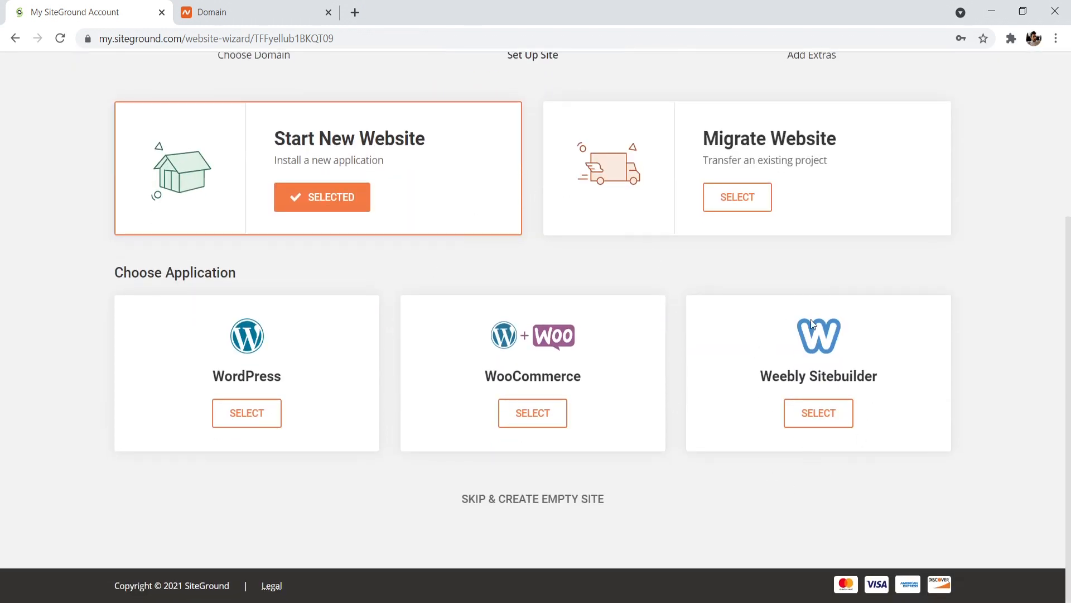
pyautogui.click(822, 415)
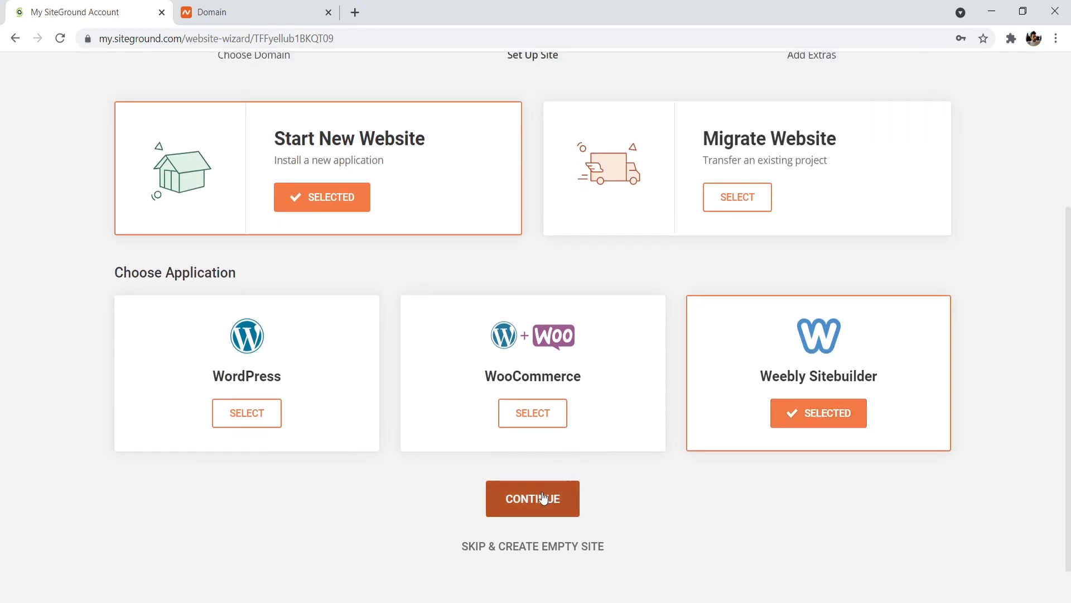
pyautogui.click(545, 497)
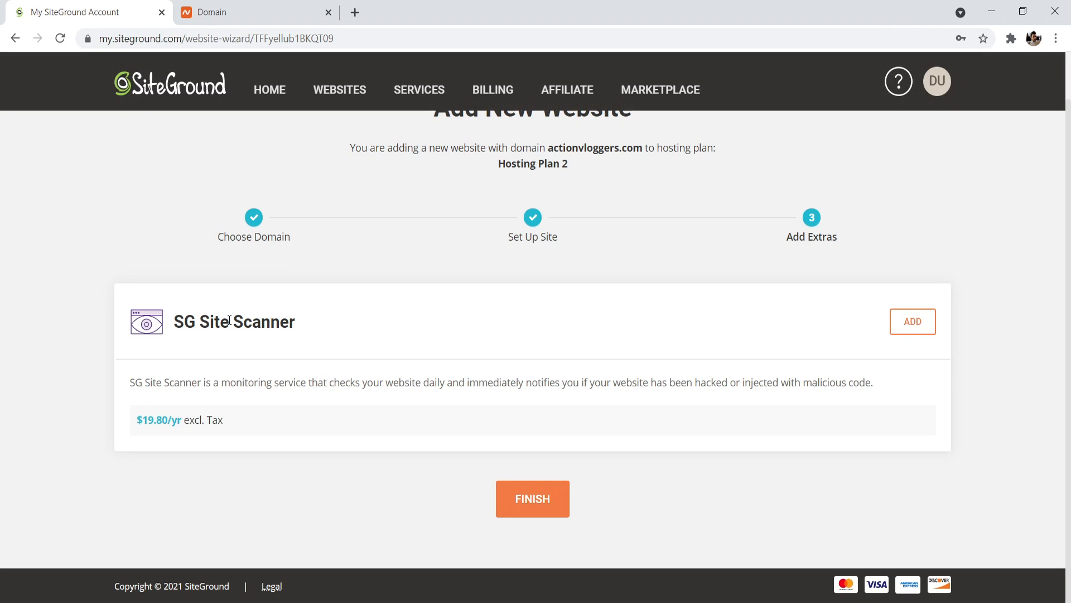
pyautogui.click(537, 499)
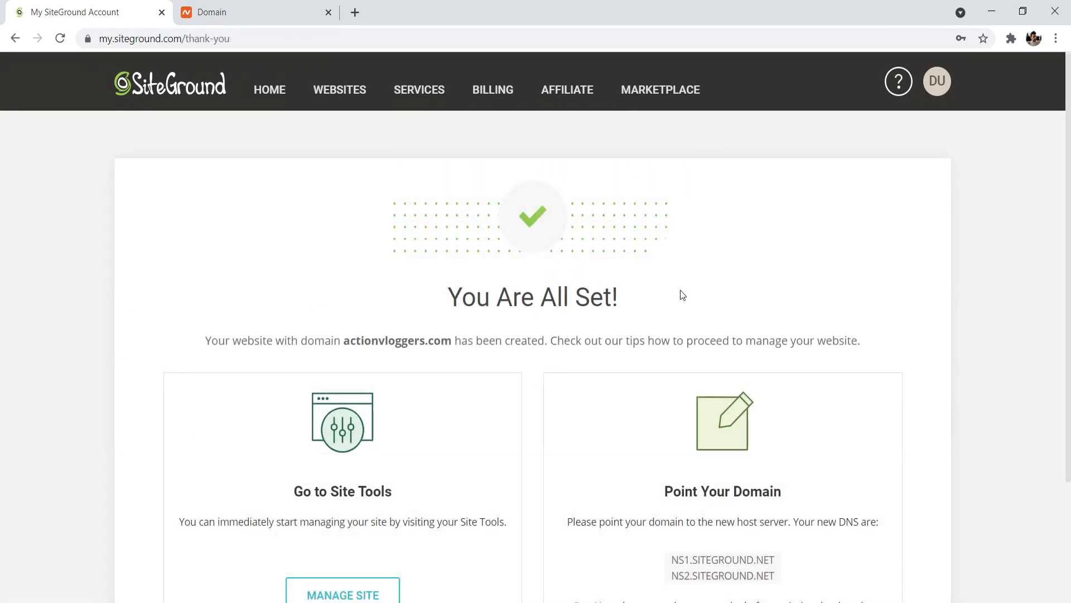
# Review the instructions for pointing the domain to the new host server and its new DNS
pyautogui.scroll(-3, 701, 283)
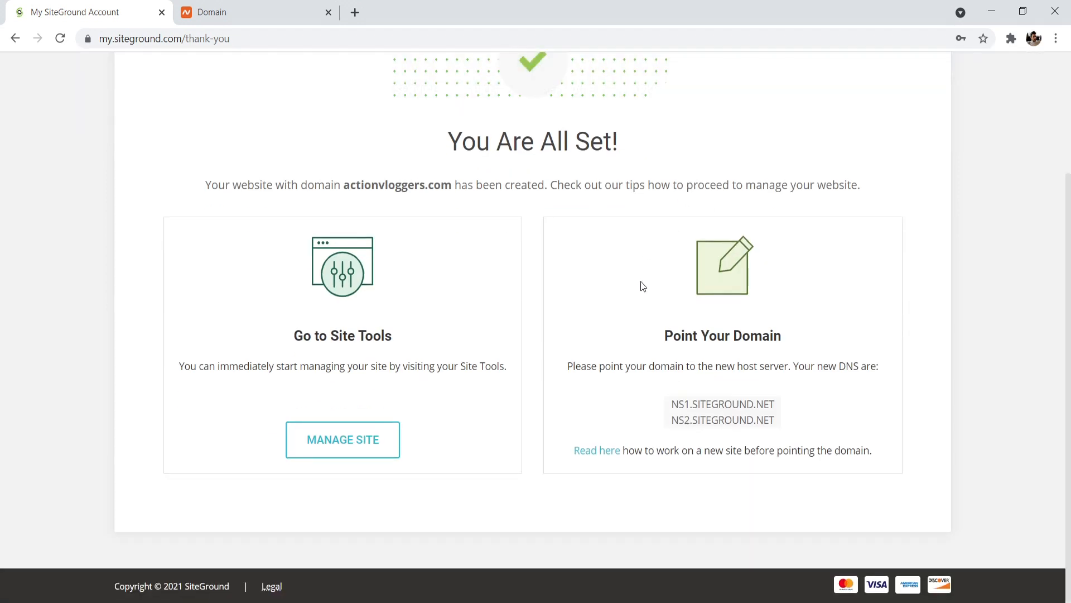
pyautogui.moveTo(673, 335); pyautogui.dragTo(761, 337)
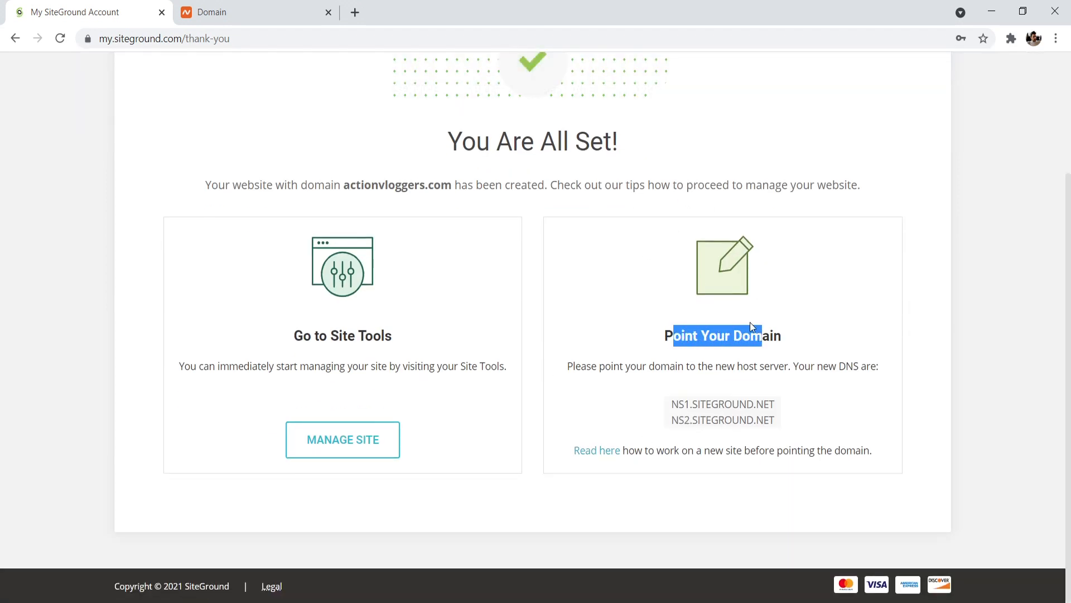
pyautogui.moveTo(815, 366); pyautogui.dragTo(865, 366)
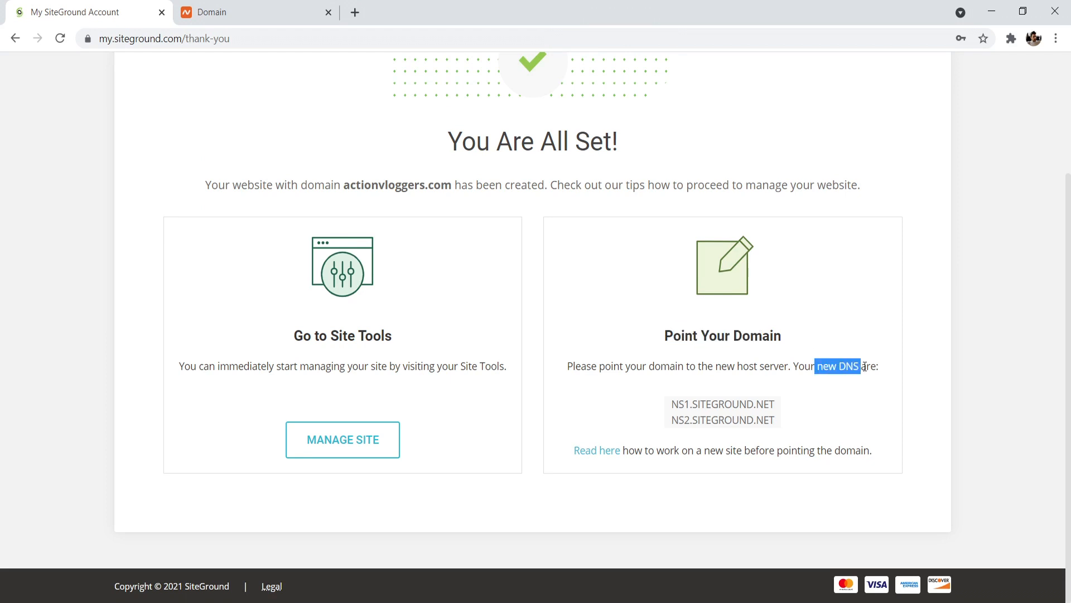
# Switch to Namecheap and check the nameserver type options for actionvloggers.com, keeping Custom DNS
pyautogui.click(263, 7)
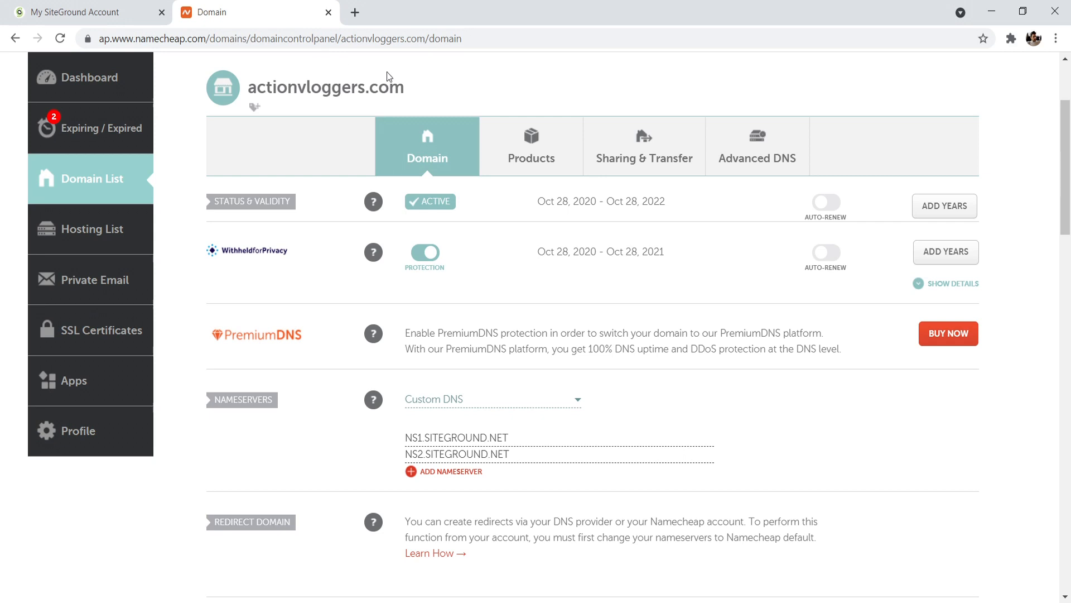
pyautogui.moveTo(410, 87); pyautogui.dragTo(263, 82)
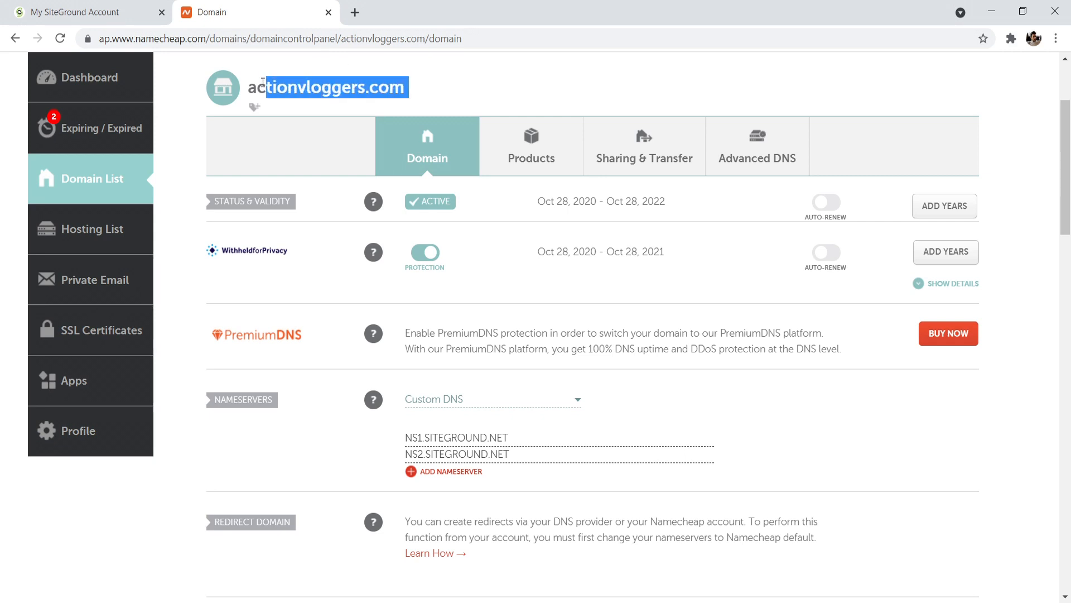
pyautogui.scroll(-3, 321, 222)
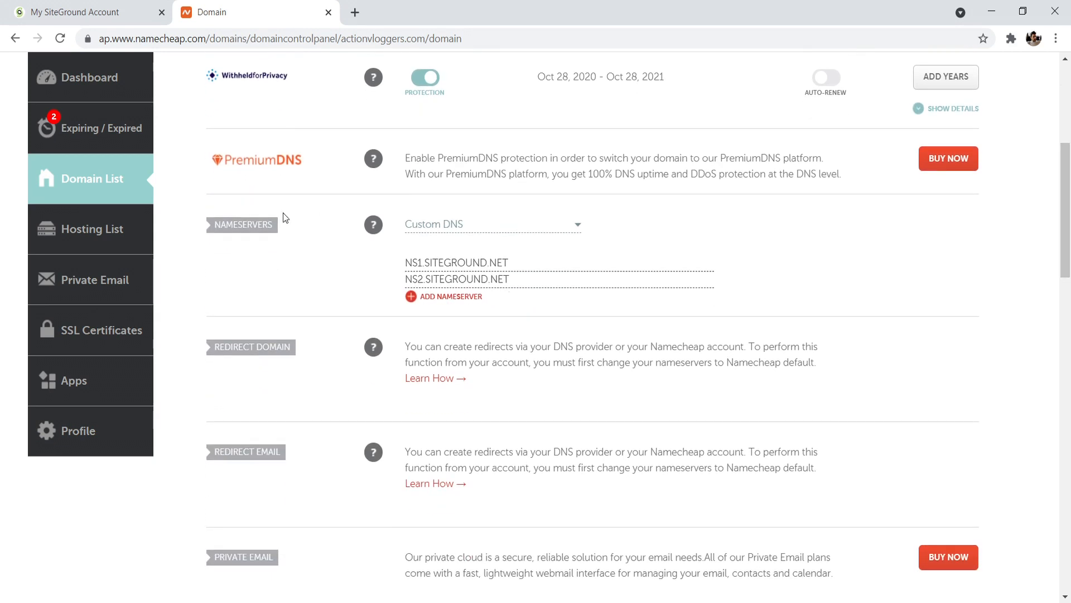
pyautogui.click(565, 225)
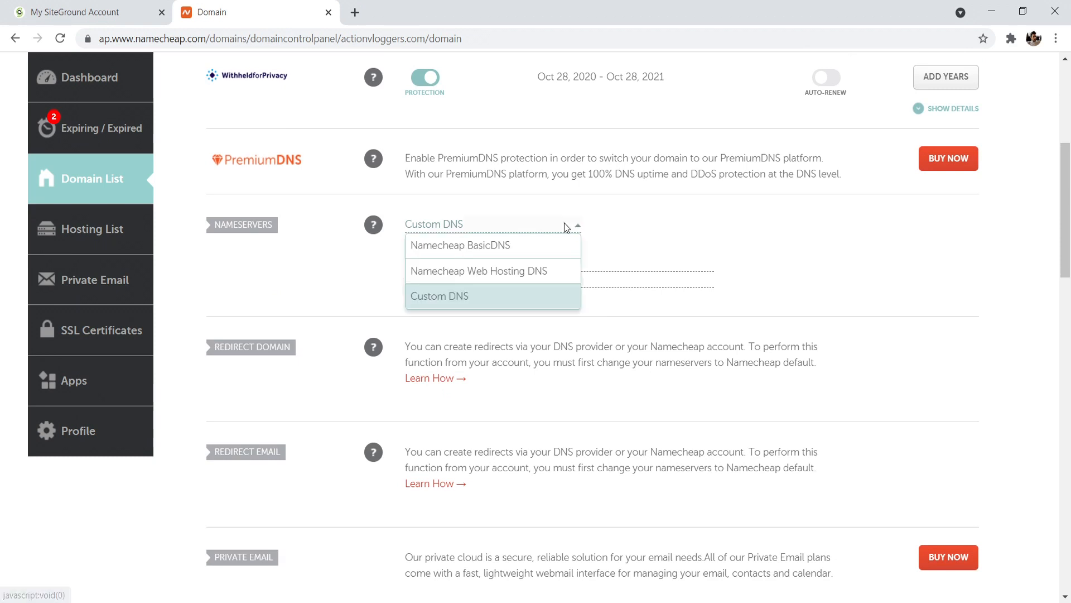
pyautogui.click(639, 330)
# Take the nameservers from SiteGround and save NS1.SITEGROUND.NET and NS2.SITEGROUND.NET as the domain's custom DNS in Namecheap
pyautogui.click(113, 5)
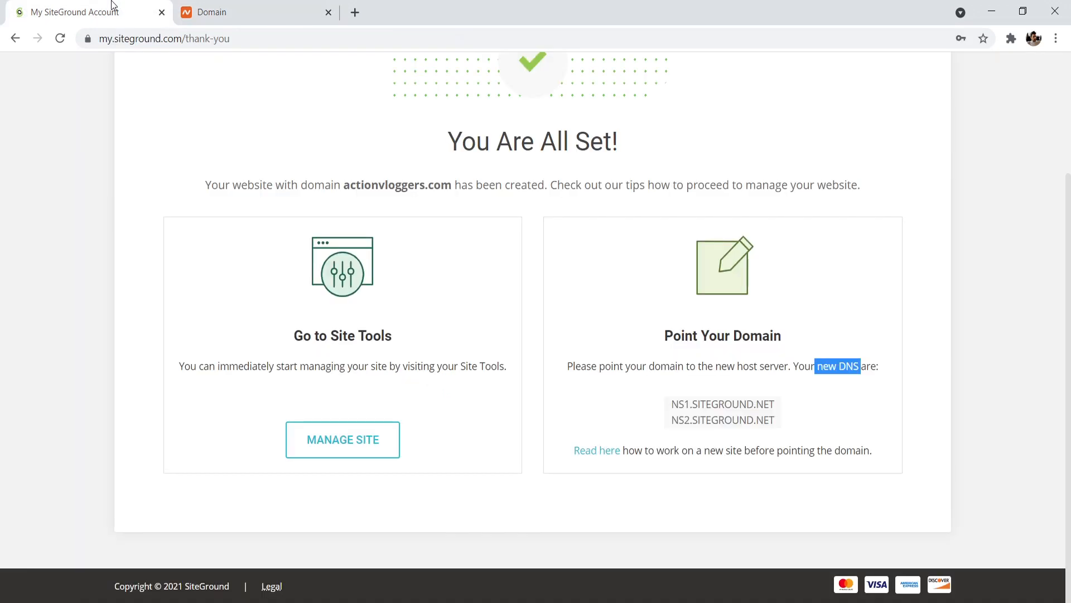
pyautogui.moveTo(671, 404); pyautogui.dragTo(775, 406)
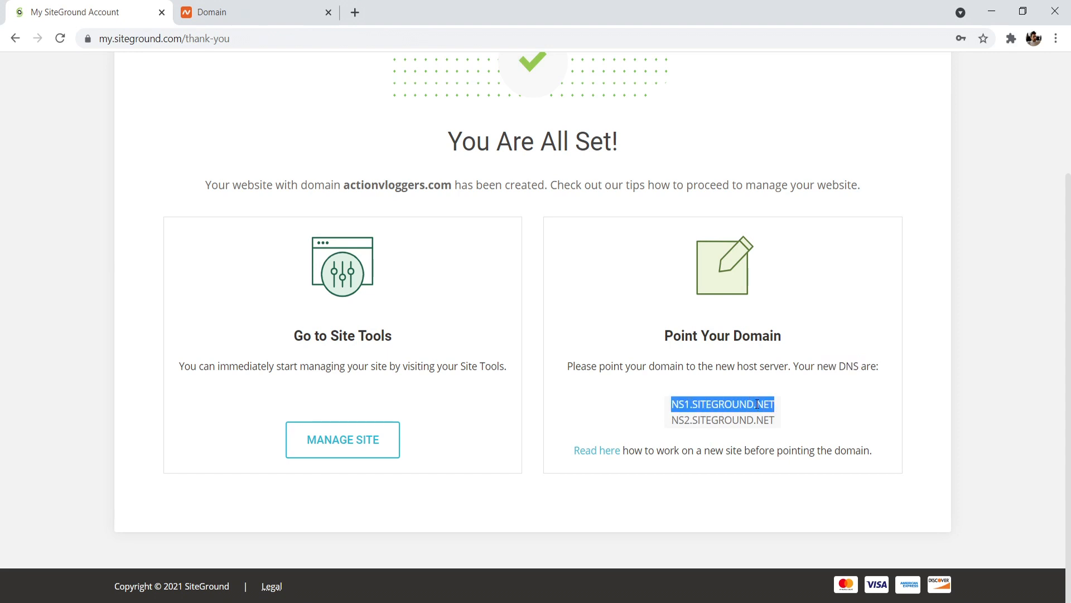
pyautogui.click(735, 417)
pyautogui.click(286, 9)
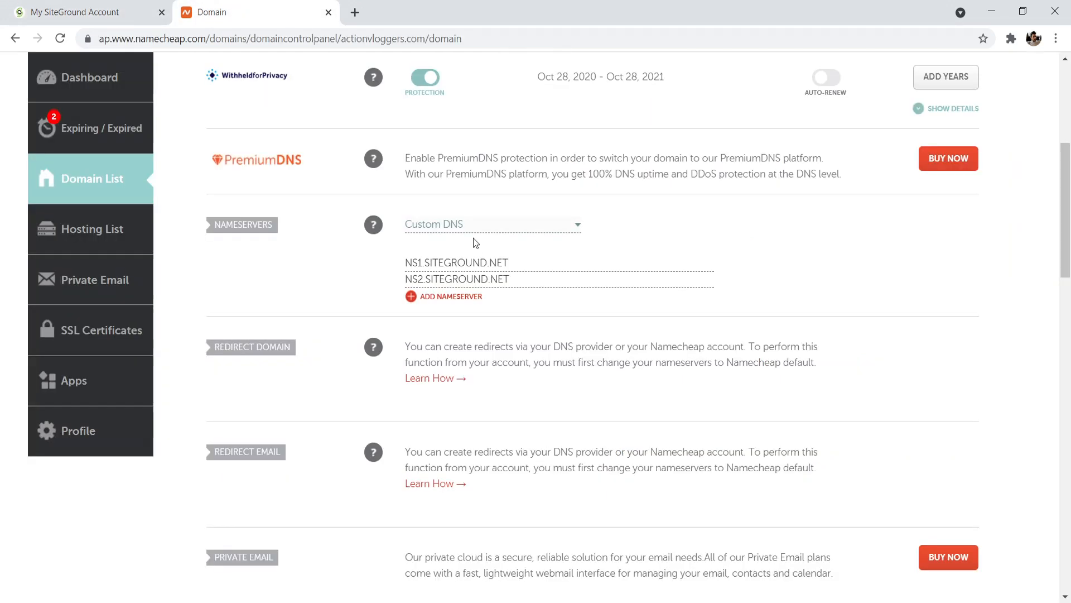
pyautogui.click(521, 261)
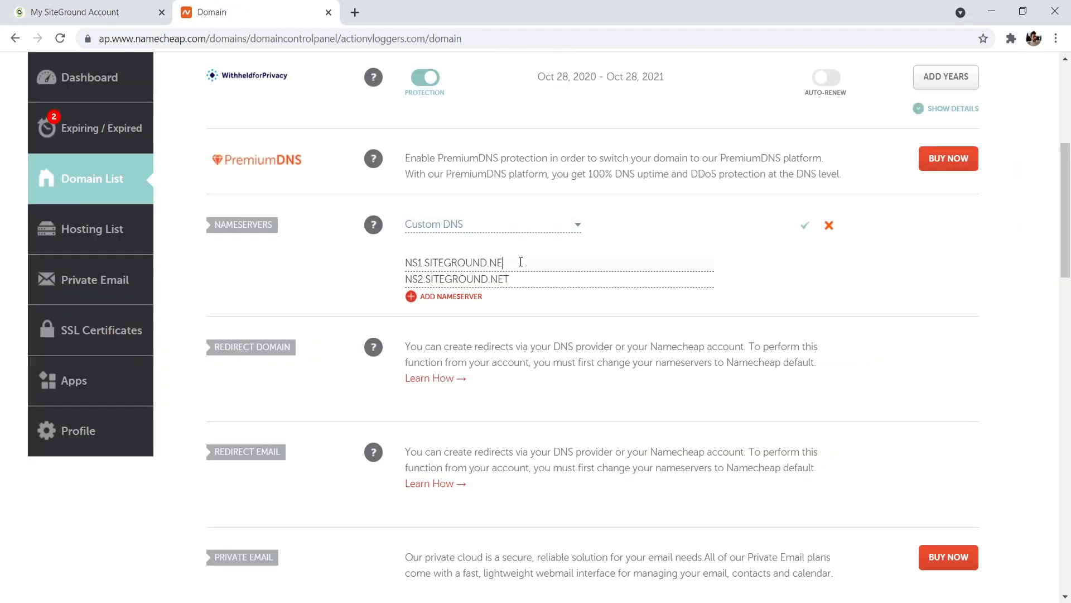
pyautogui.click(802, 226)
# Return to the SiteGround account and review the website details and available extras for actionvloggers.com
pyautogui.click(134, 12)
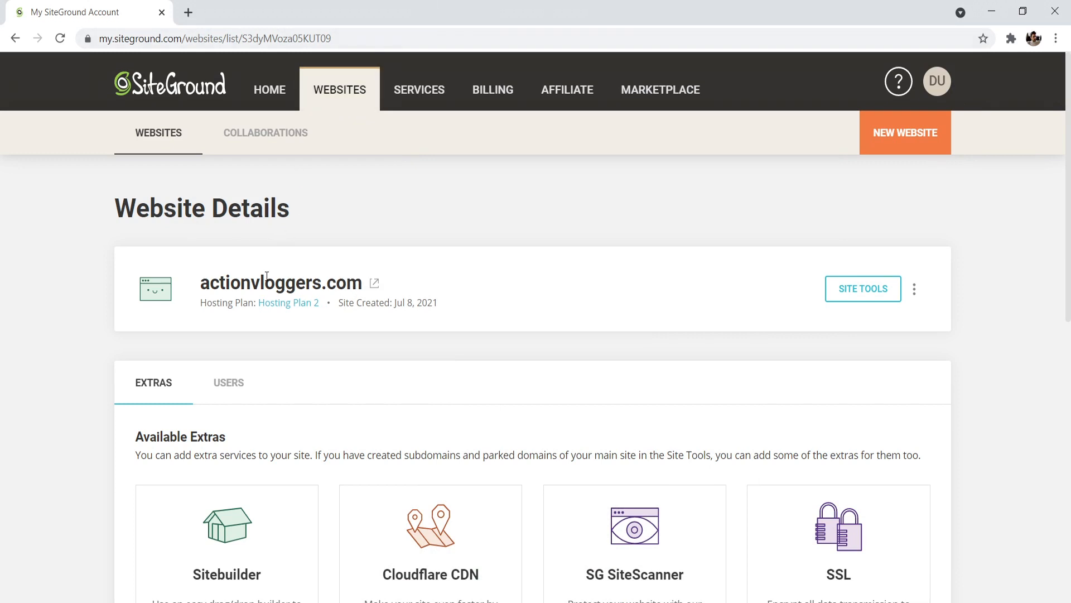
pyautogui.moveTo(201, 283); pyautogui.dragTo(322, 288)
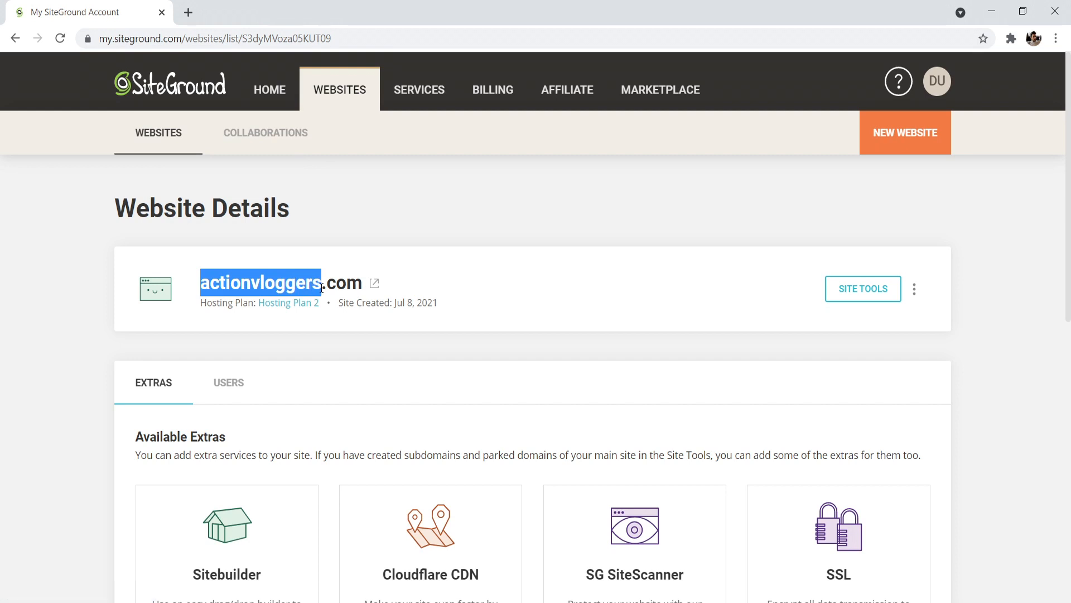
pyautogui.moveTo(1069, 218); pyautogui.dragTo(1069, 266)
pyautogui.scroll(1, 1069, 267)
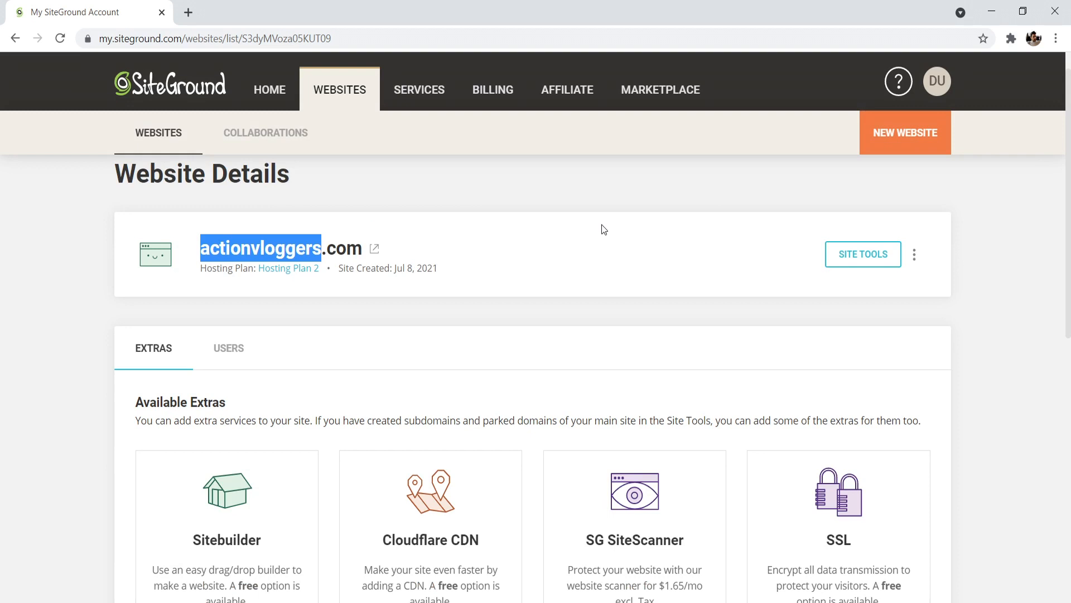
pyautogui.scroll(-1, 711, 214)
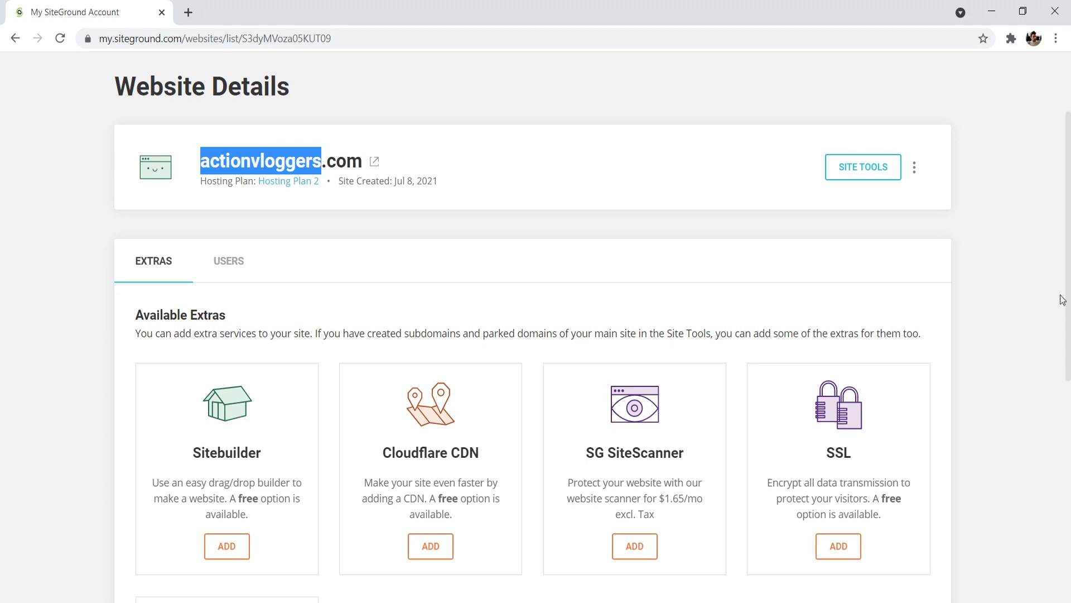
# Find Free Sitebuilder among the added extras of actionvloggers.com and log in to it
pyautogui.moveTo(1068, 168); pyautogui.dragTo(1065, 365)
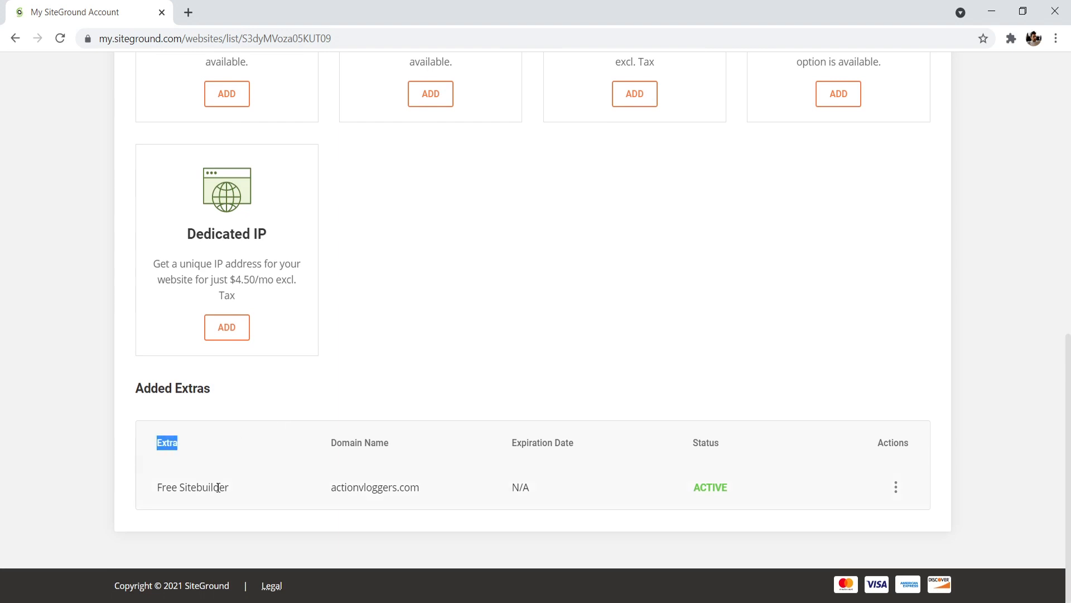
pyautogui.moveTo(219, 487); pyautogui.dragTo(165, 487)
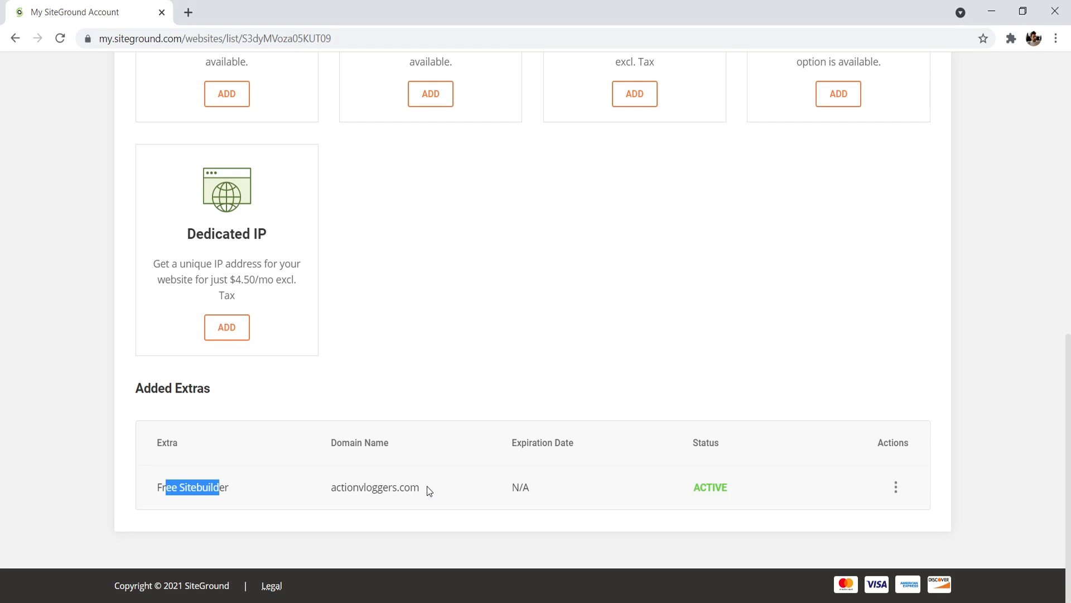
pyautogui.click(47, 461)
pyautogui.click(895, 486)
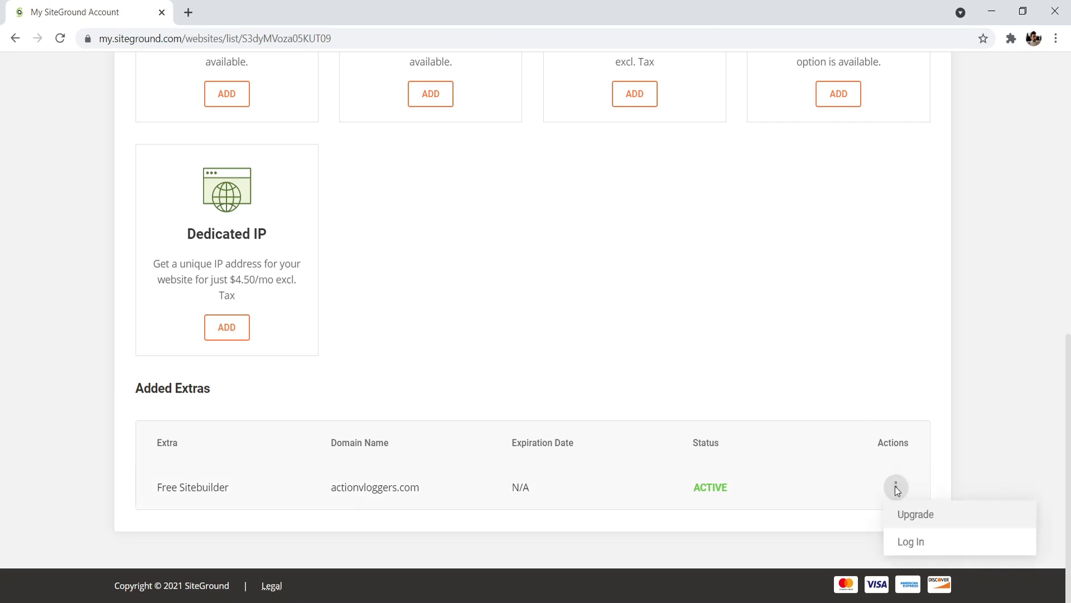
pyautogui.click(913, 542)
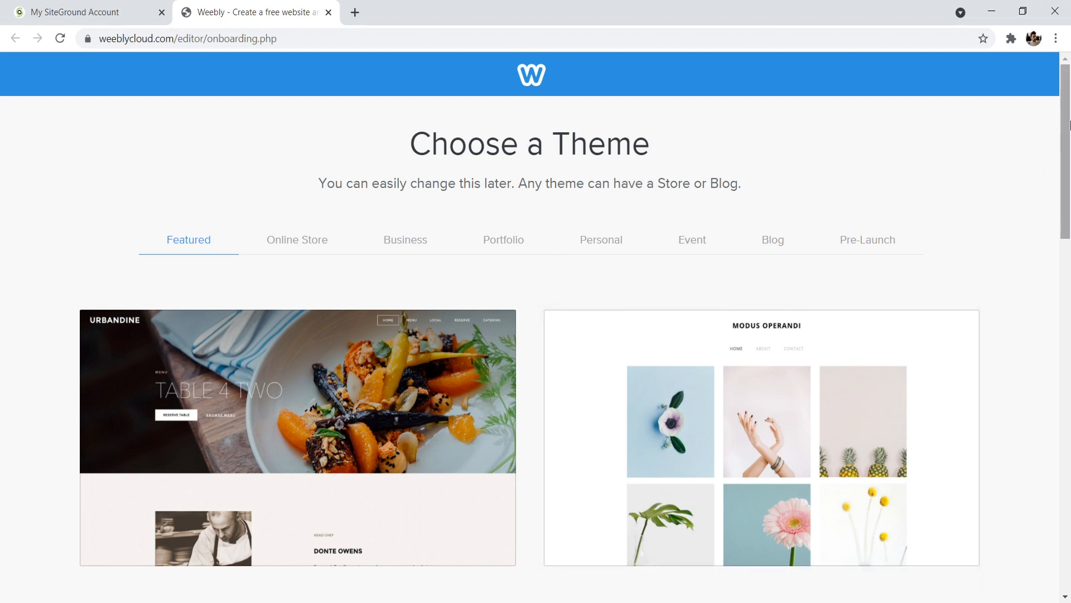
# Browse the Blog themes and choose the Sights + Sounds theme for the website
pyautogui.click(772, 245)
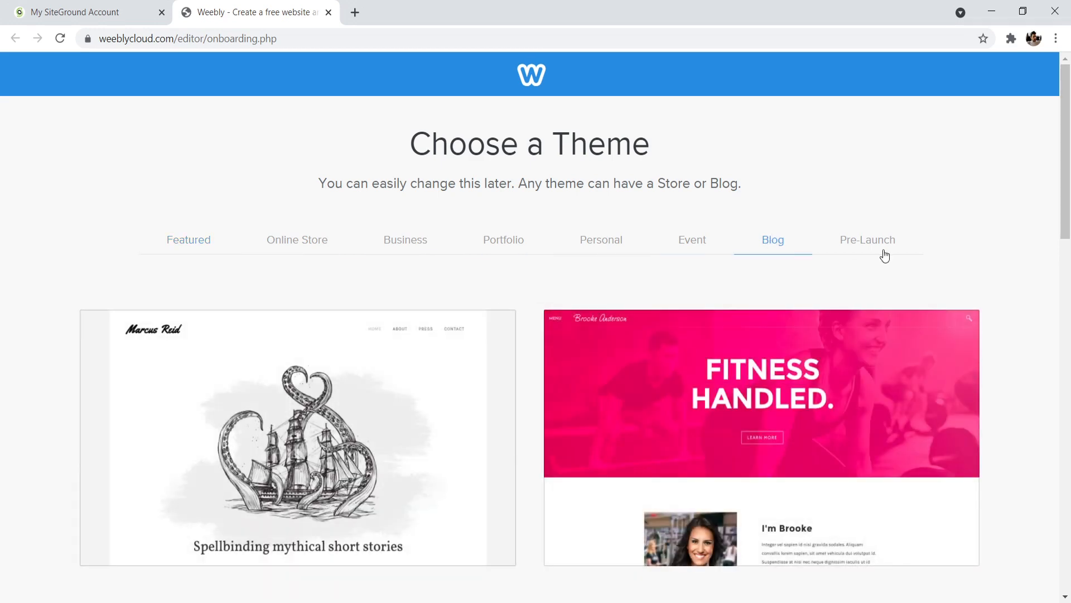
pyautogui.scroll(-2, 1069, 122)
pyautogui.scroll(-10, 1069, 123)
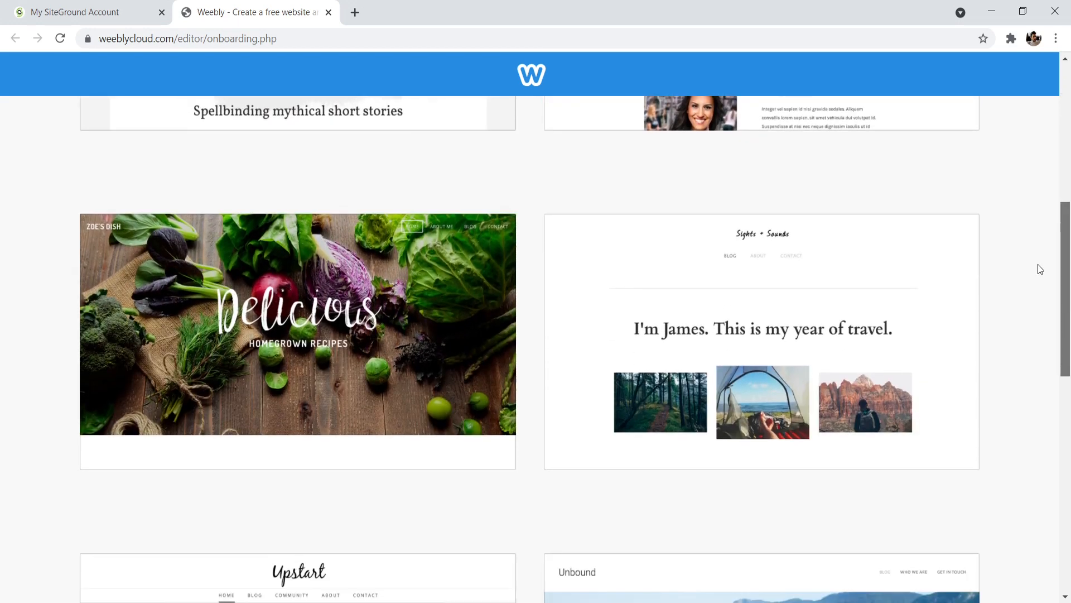
pyautogui.scroll(-3, 1044, 433)
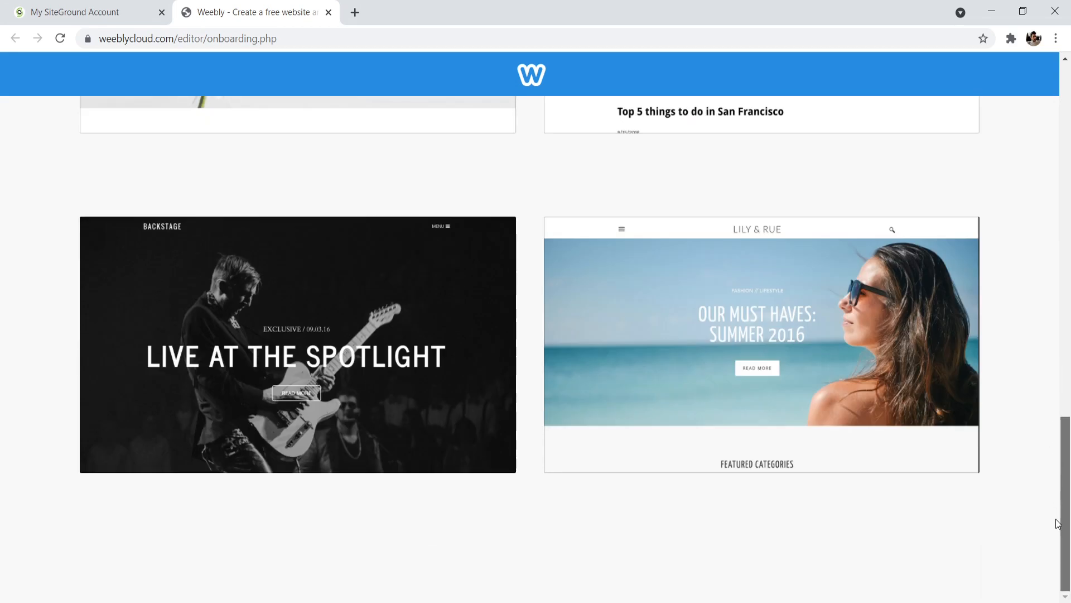
pyautogui.scroll(15, 1069, 182)
pyautogui.scroll(3, 1069, 181)
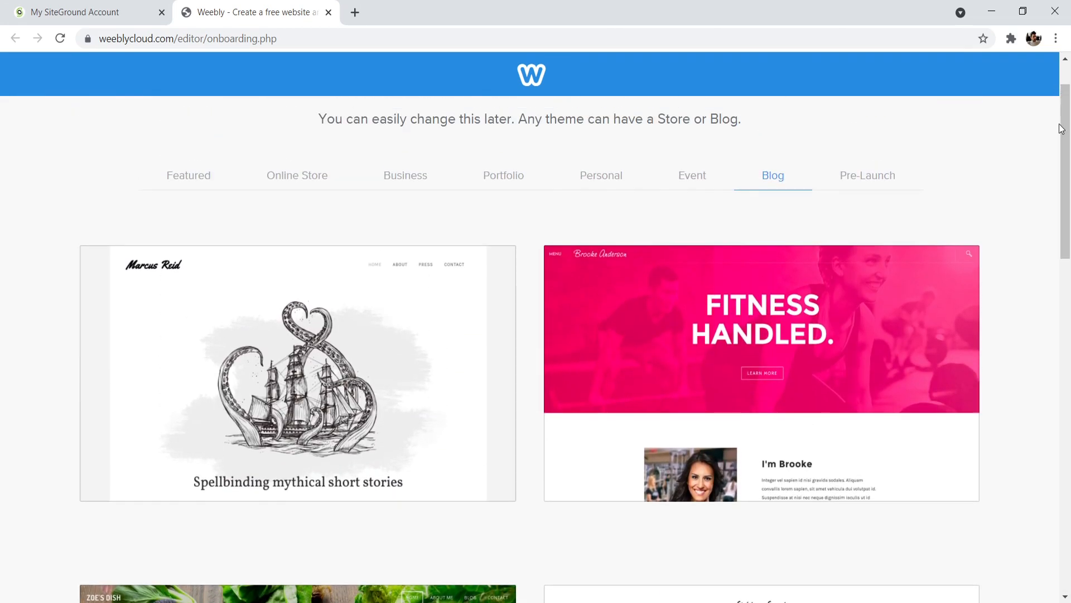
pyautogui.scroll(-3, 1069, 222)
pyautogui.scroll(-2, 1069, 222)
pyautogui.moveTo(777, 373)
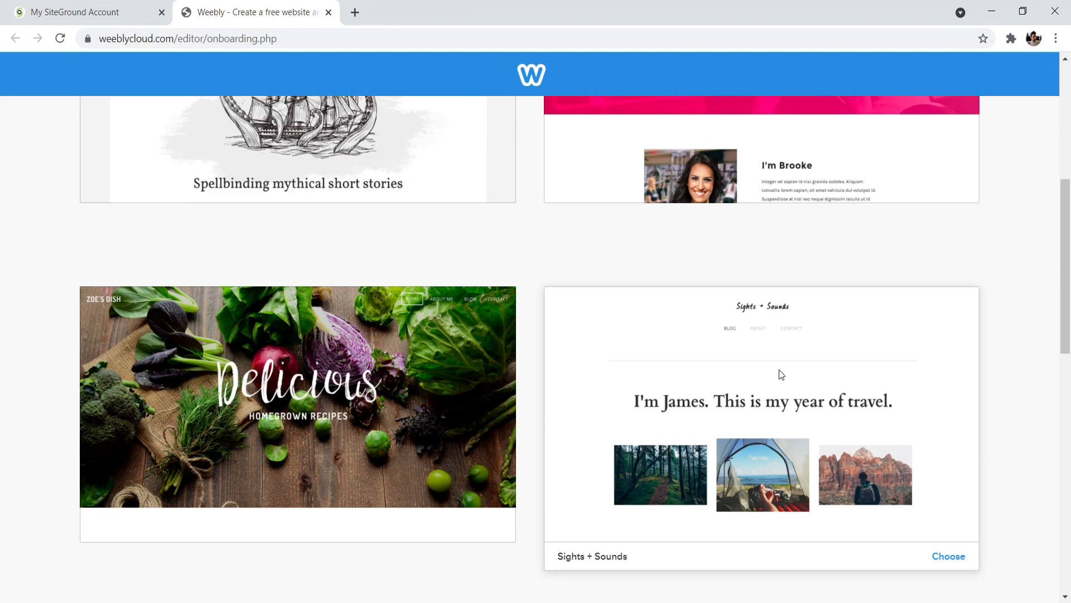
pyautogui.click(955, 558)
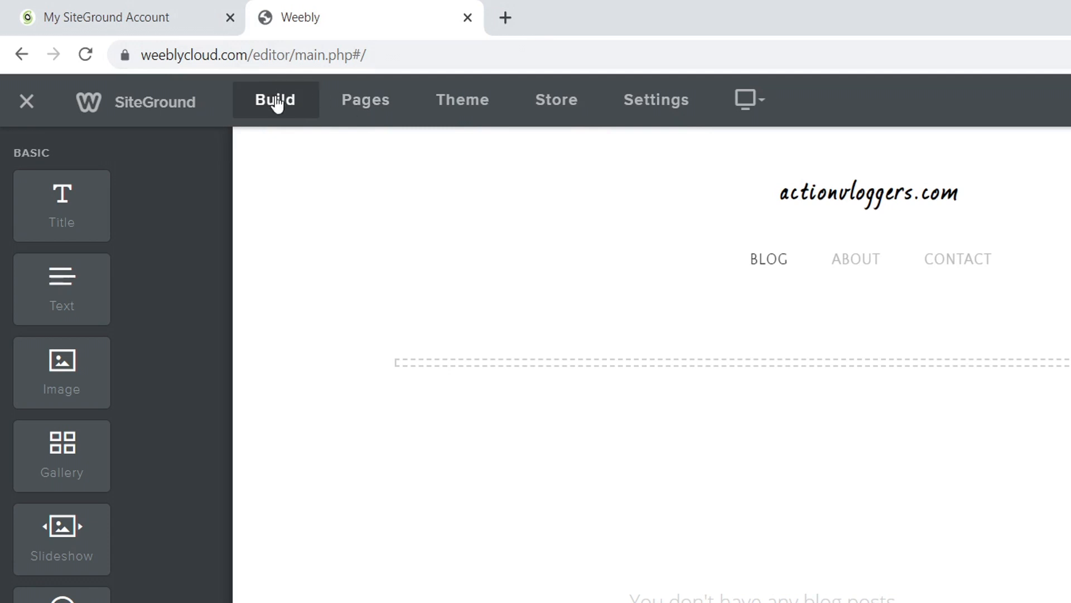
# Try picking up the Title element without placing it, and look through the other elements available for building the page
pyautogui.moveTo(58, 202); pyautogui.dragTo(148, 182)
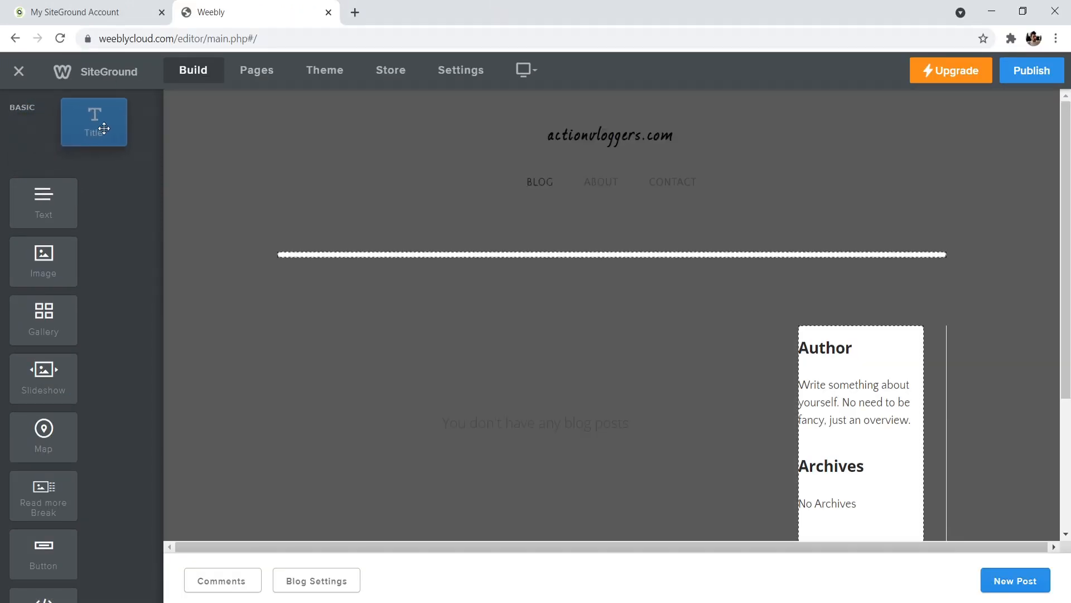
pyautogui.moveTo(104, 128); pyautogui.dragTo(80, 144)
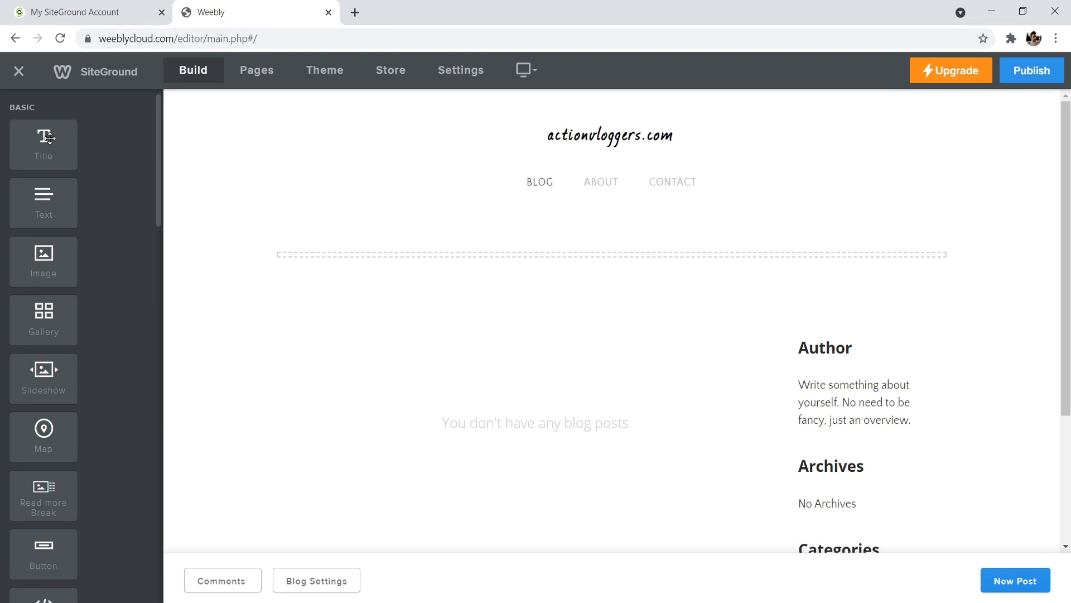
pyautogui.scroll(-15, 155, 183)
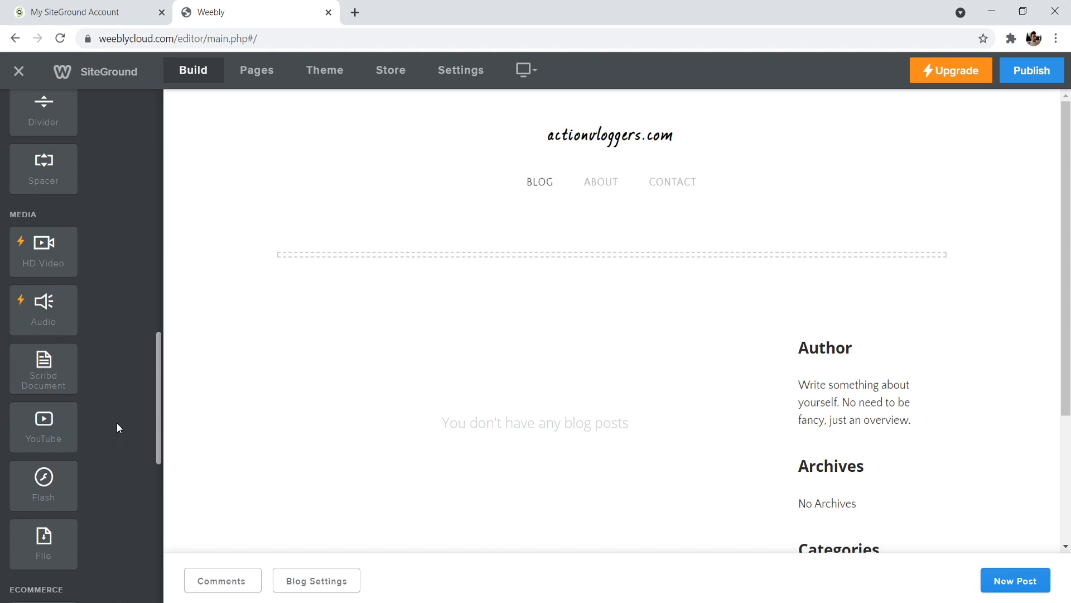
pyautogui.scroll(-10, 118, 426)
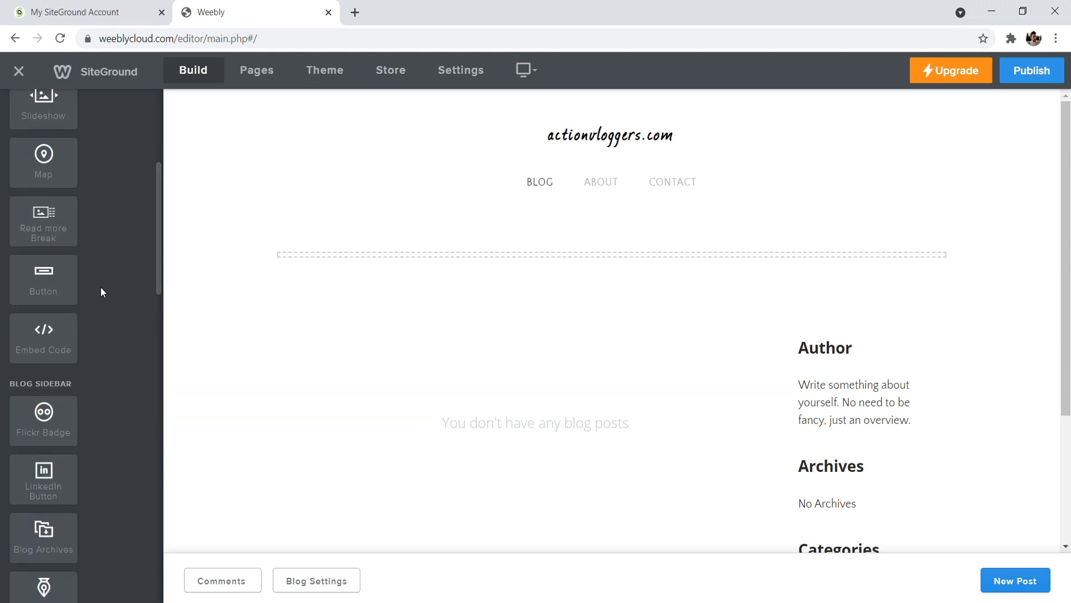
# Reorder the site's pages so that About comes before Blog
pyautogui.click(251, 72)
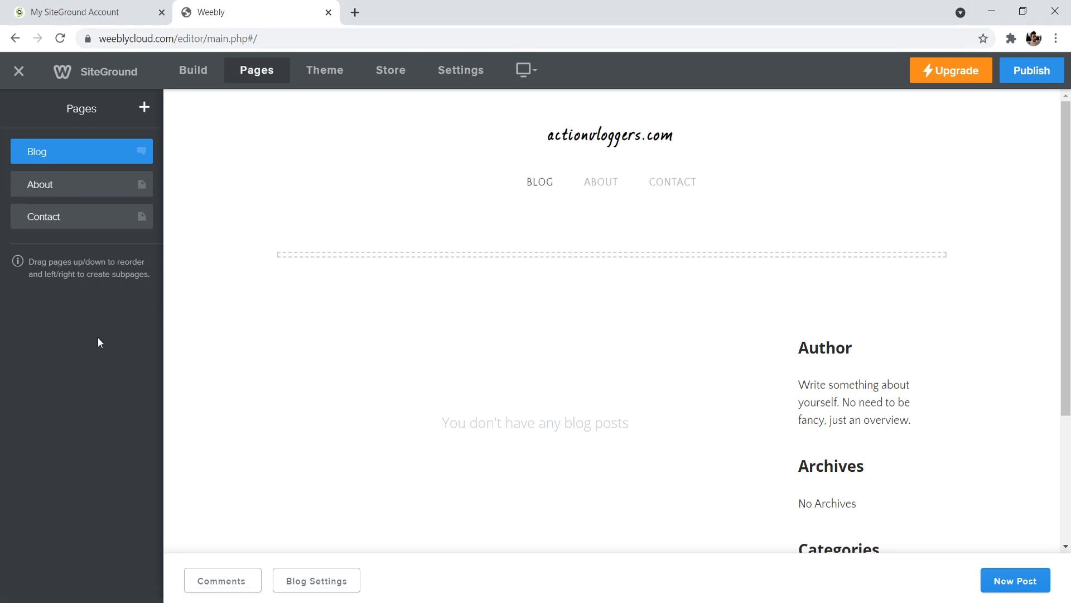
pyautogui.scroll(-3, 558, 196)
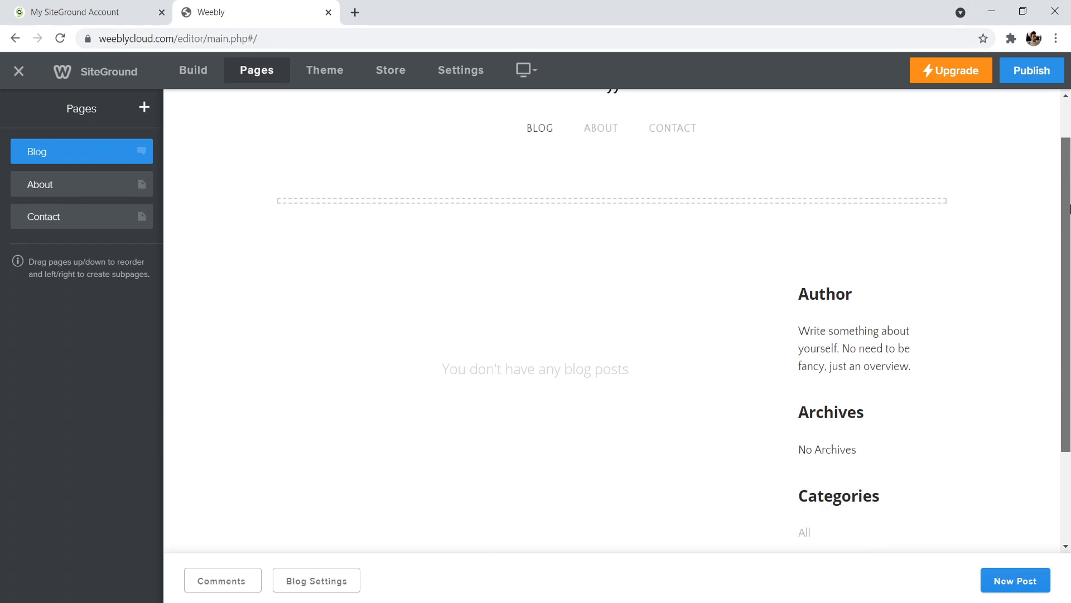
pyautogui.scroll(1, 398, 110)
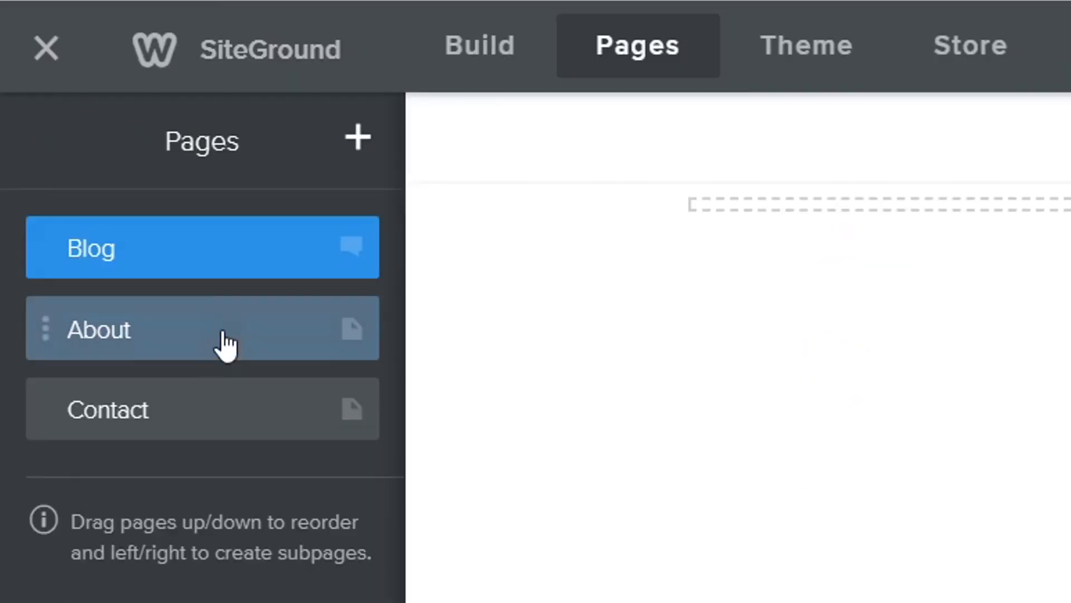
pyautogui.moveTo(226, 346); pyautogui.dragTo(243, 252)
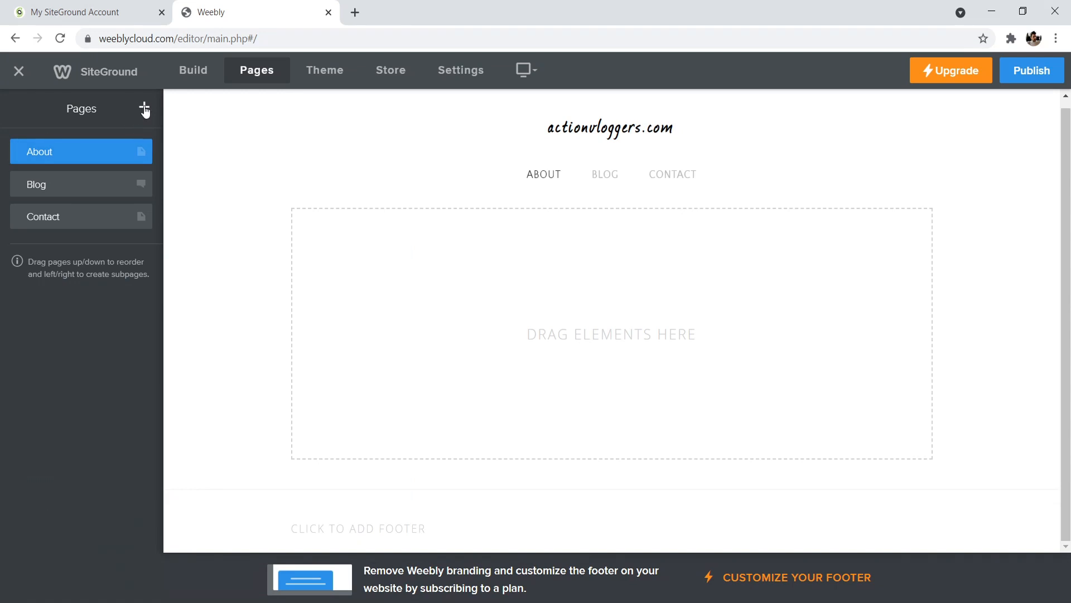
# Add a standard page named homepage with the Header type and move it to first place in the page order
pyautogui.click(144, 109)
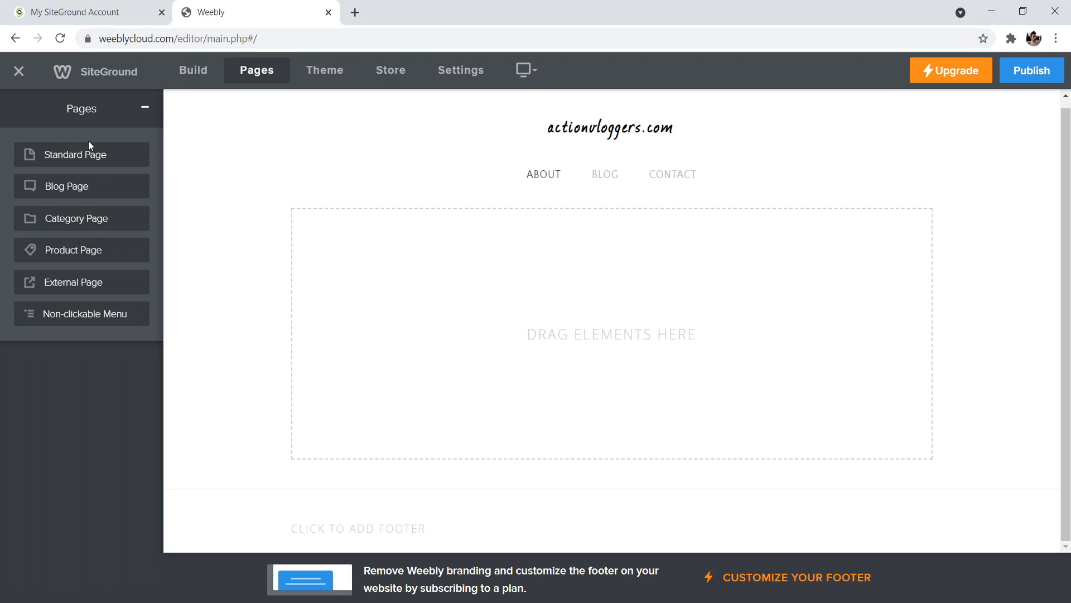
pyautogui.click(84, 155)
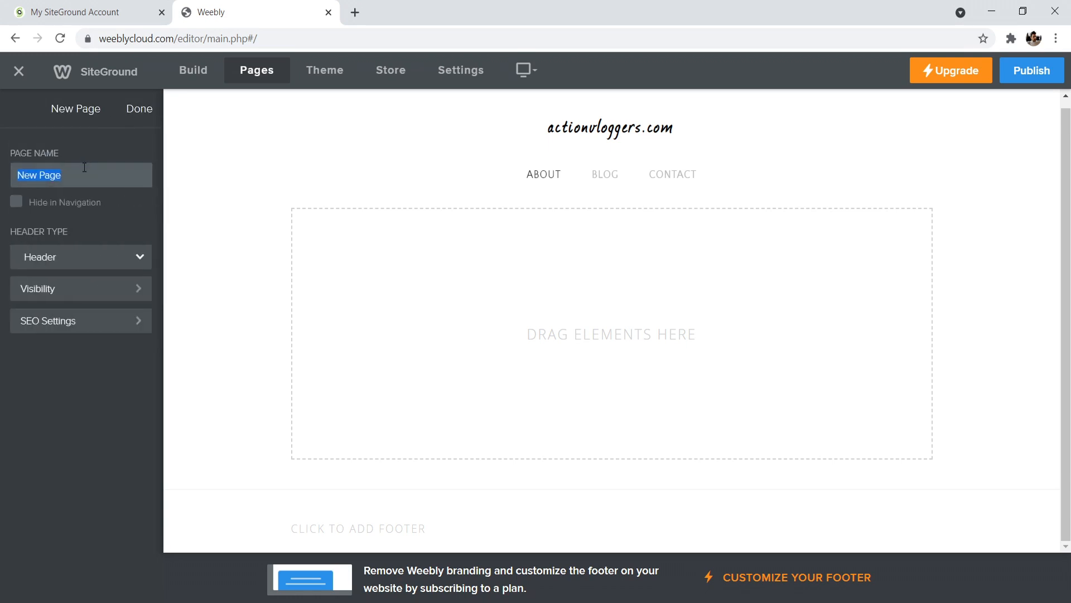
pyautogui.write('homepaheh')
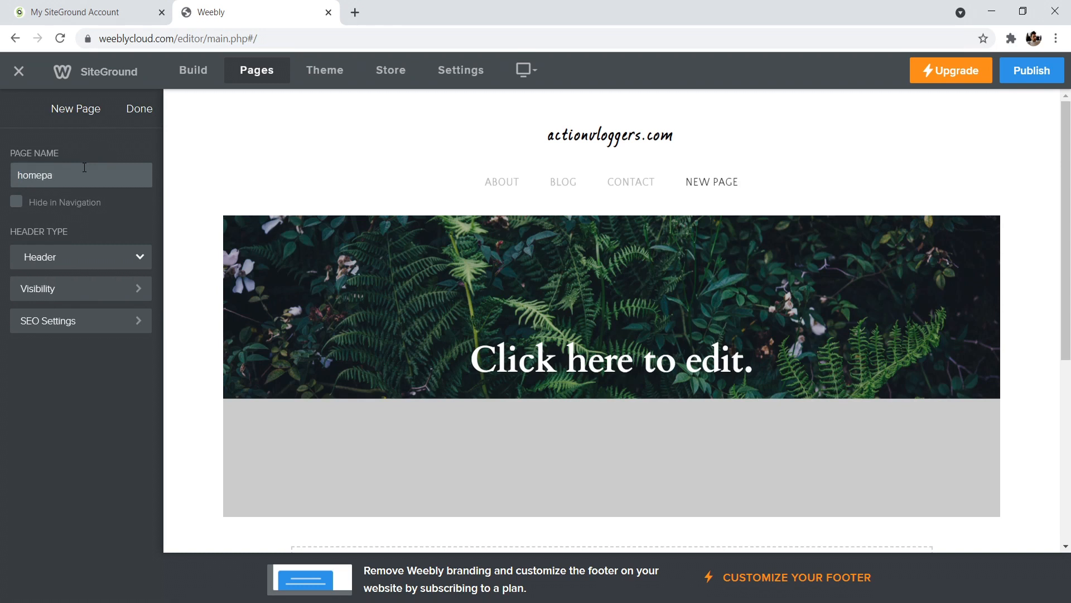
pyautogui.write('ge')
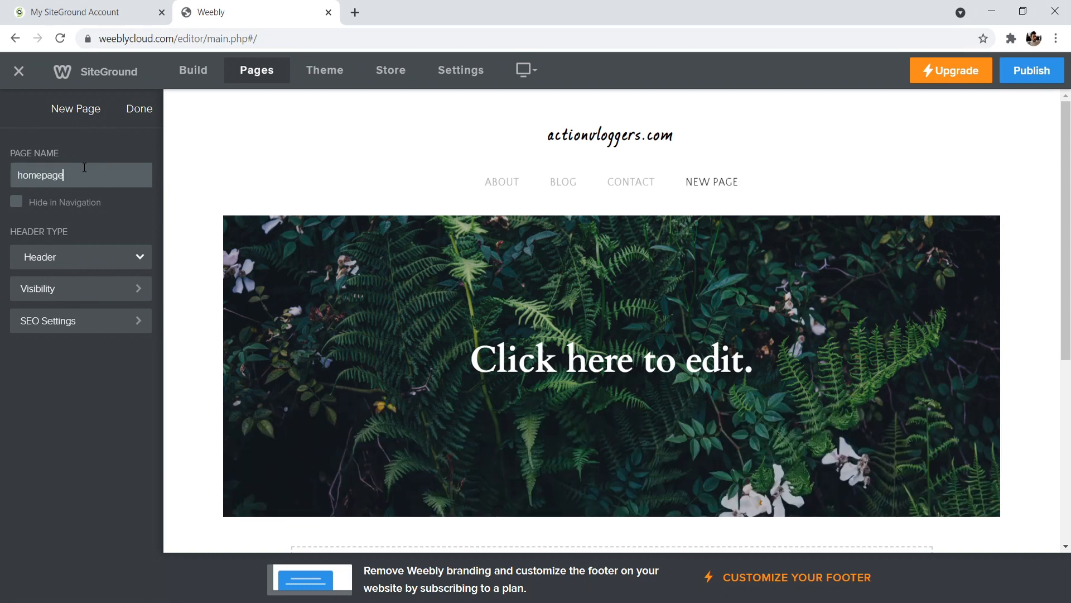
pyautogui.click(143, 113)
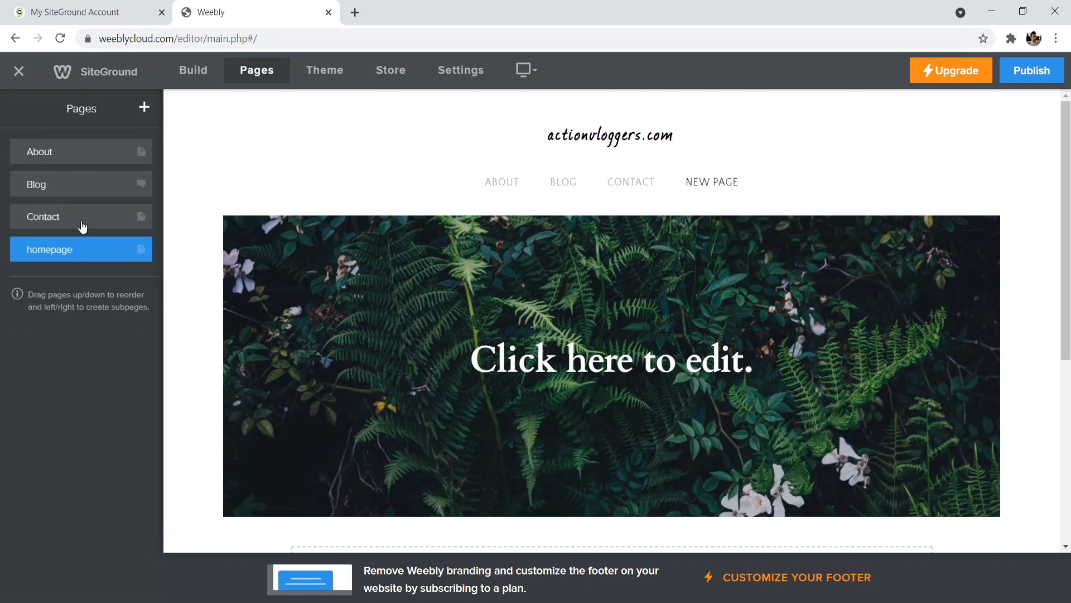
pyautogui.moveTo(82, 255); pyautogui.dragTo(81, 153)
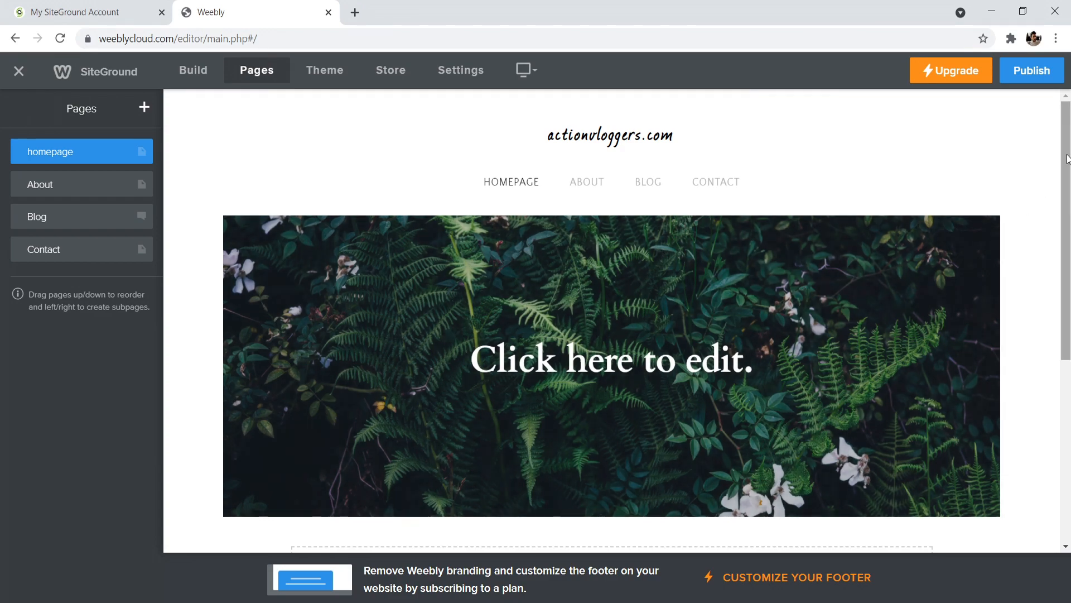
# Replace the placeholder text on the homepage's header image with "Hello World"
pyautogui.moveTo(1067, 155); pyautogui.dragTo(1066, 181)
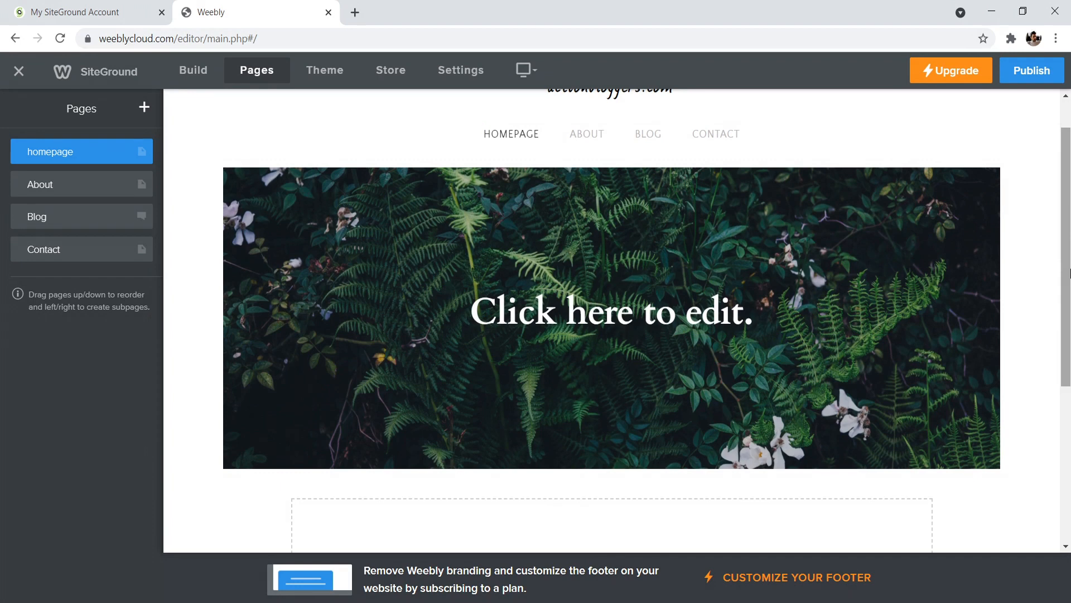
pyautogui.moveTo(1067, 273); pyautogui.dragTo(1068, 251)
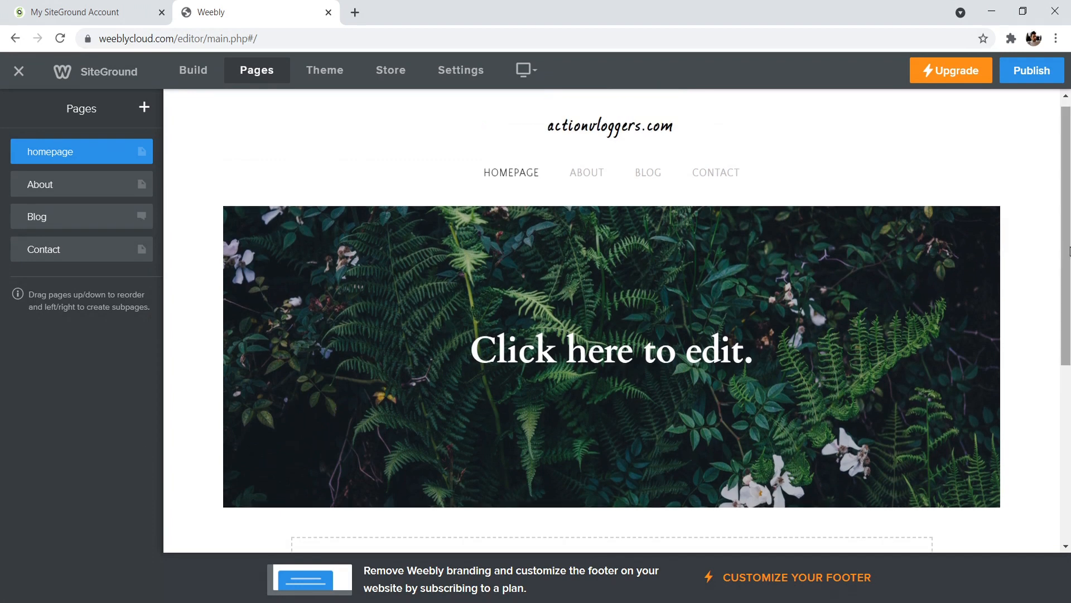
pyautogui.scroll(-1, 838, 231)
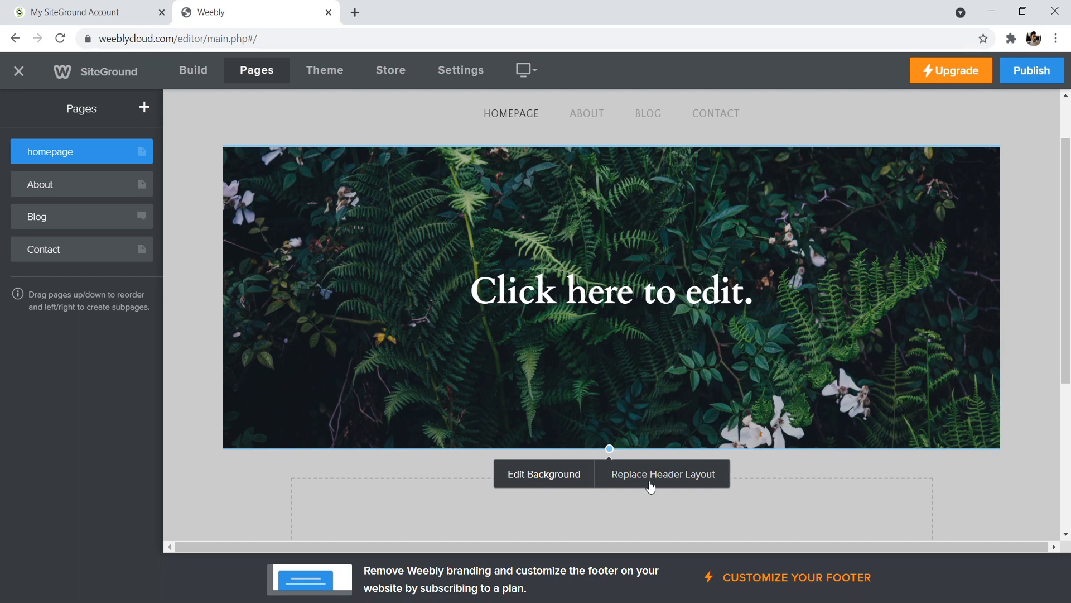
pyautogui.click(616, 293)
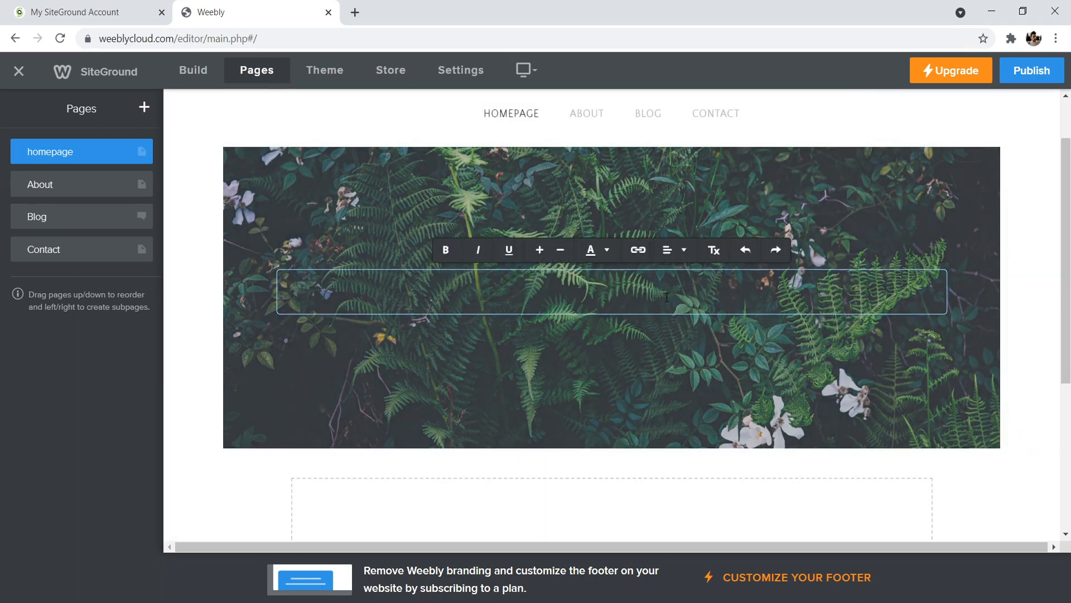
pyautogui.click(491, 209)
pyautogui.click(689, 285)
pyautogui.write('Hello Wo')
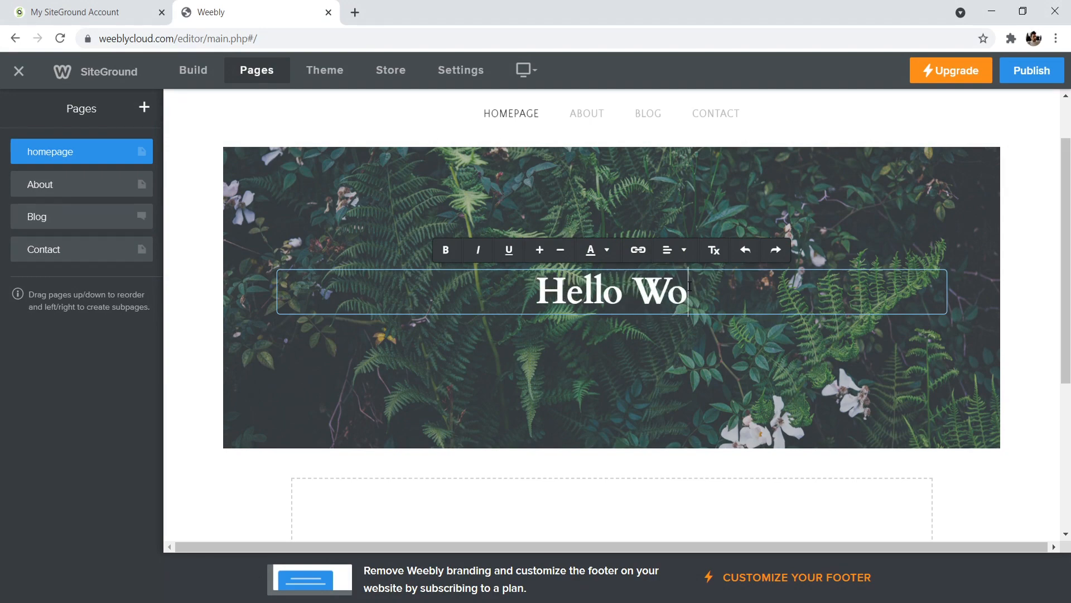
pyautogui.write('rld')
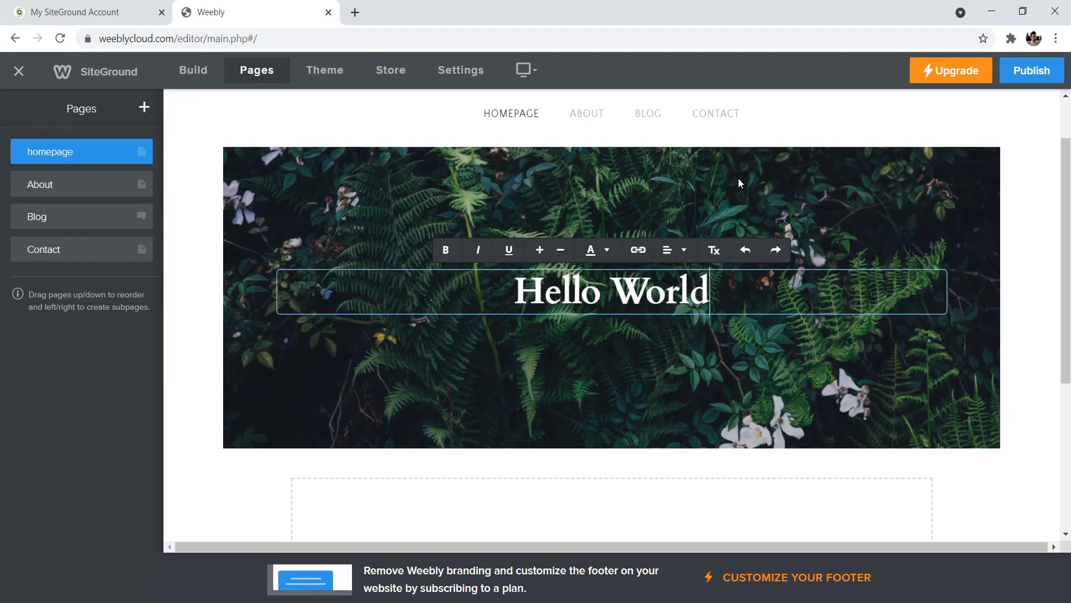
pyautogui.click(737, 179)
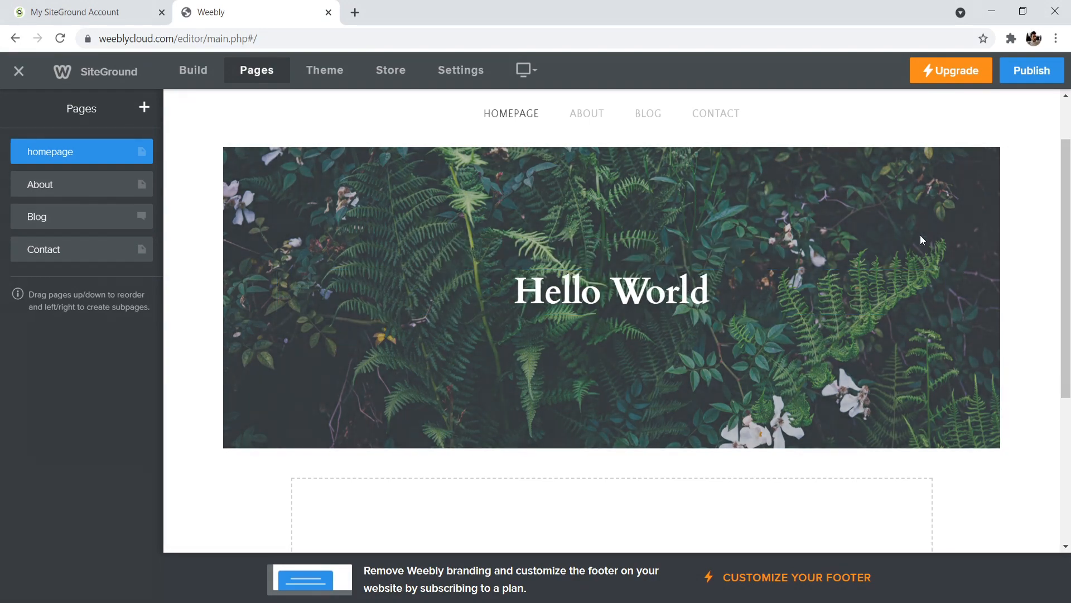
# Place a Title element in the empty area below the homepage's header image and enter "This is a title"
pyautogui.scroll(2, 1032, 229)
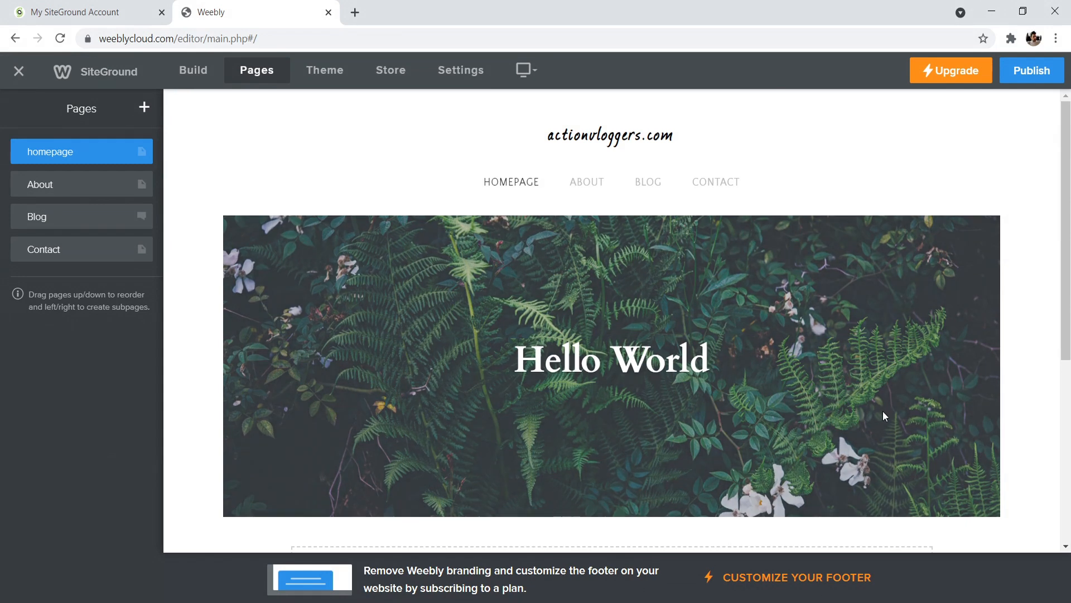
pyautogui.scroll(-5, 1064, 324)
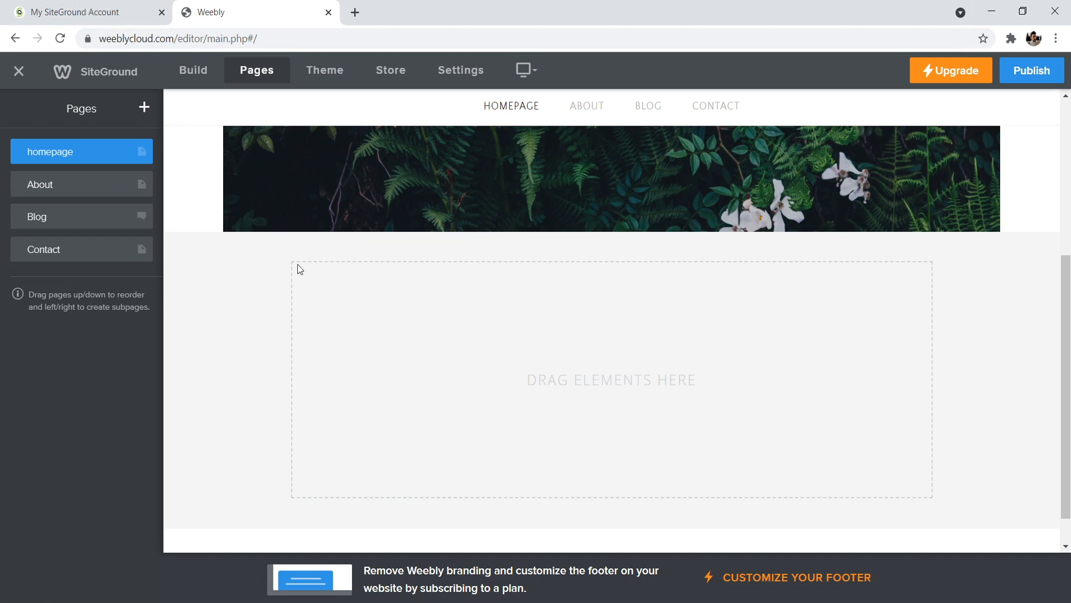
pyautogui.click(196, 77)
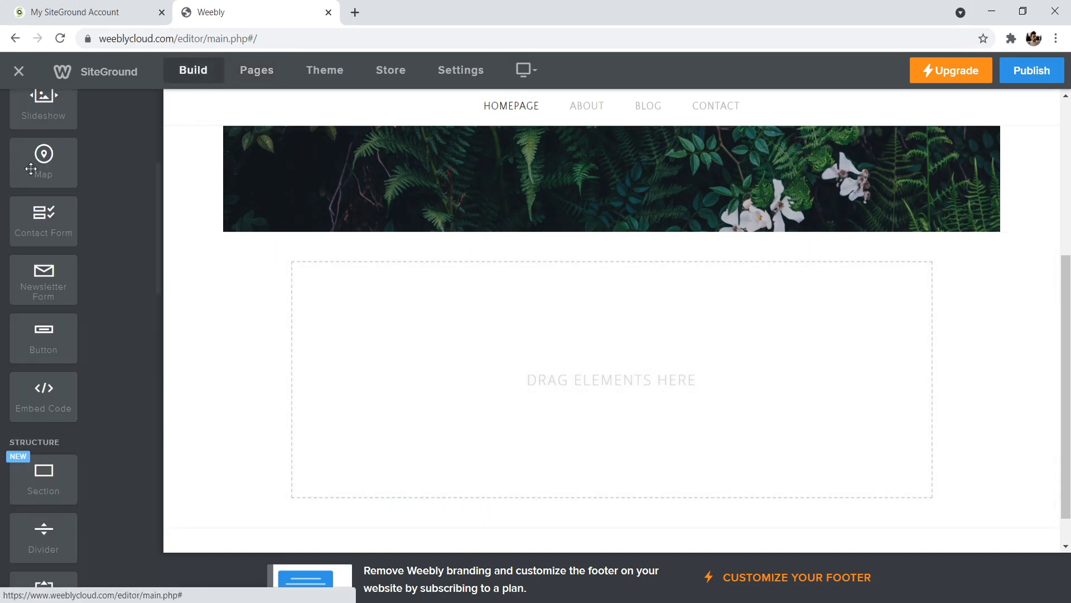
pyautogui.moveTo(53, 159); pyautogui.dragTo(547, 355)
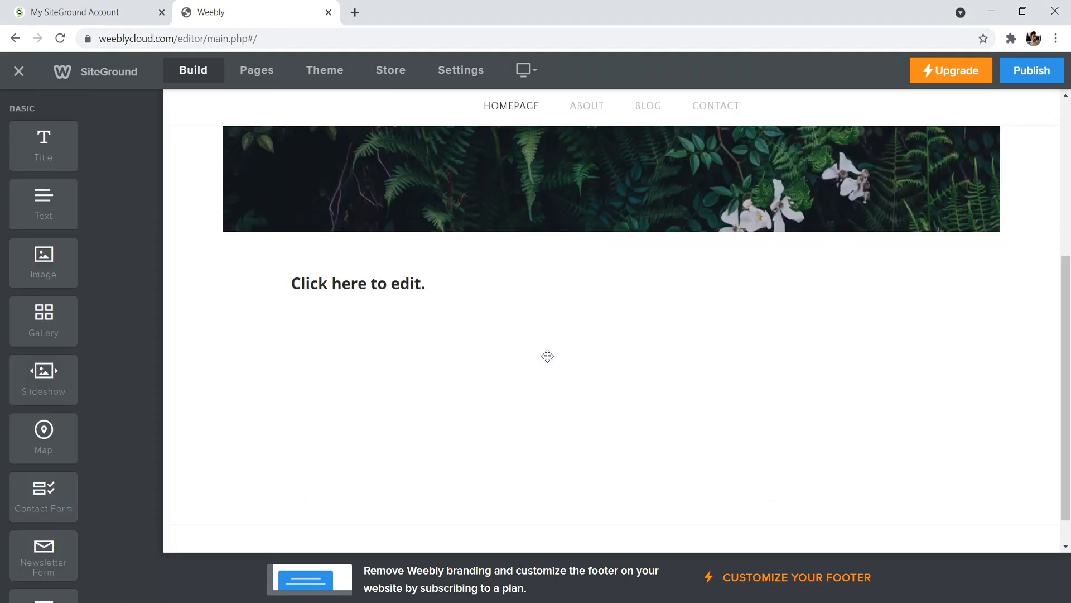
pyautogui.click(427, 280)
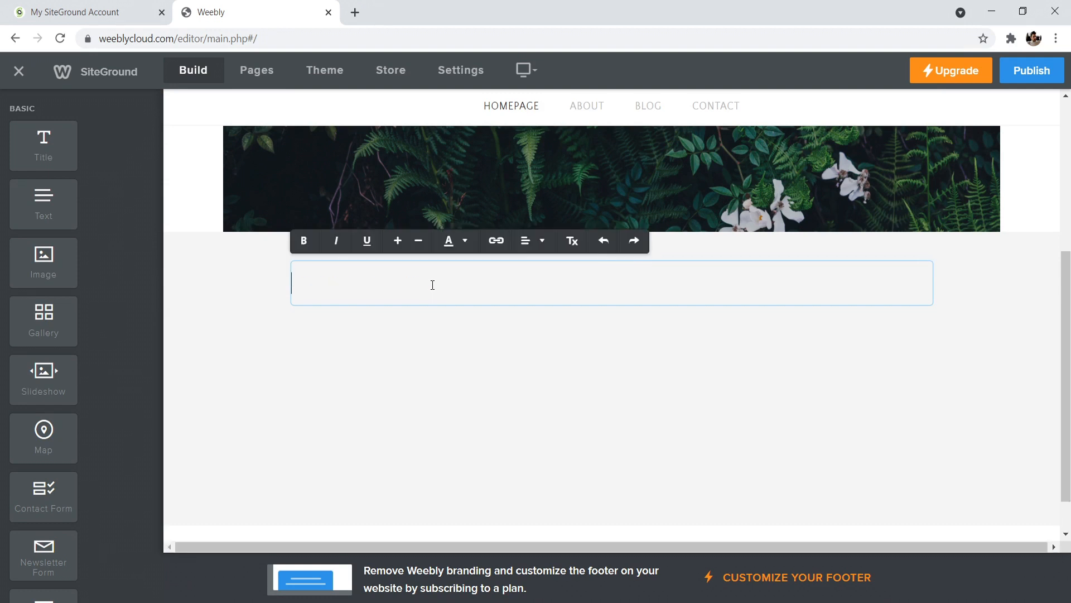
pyautogui.write('This is a title')
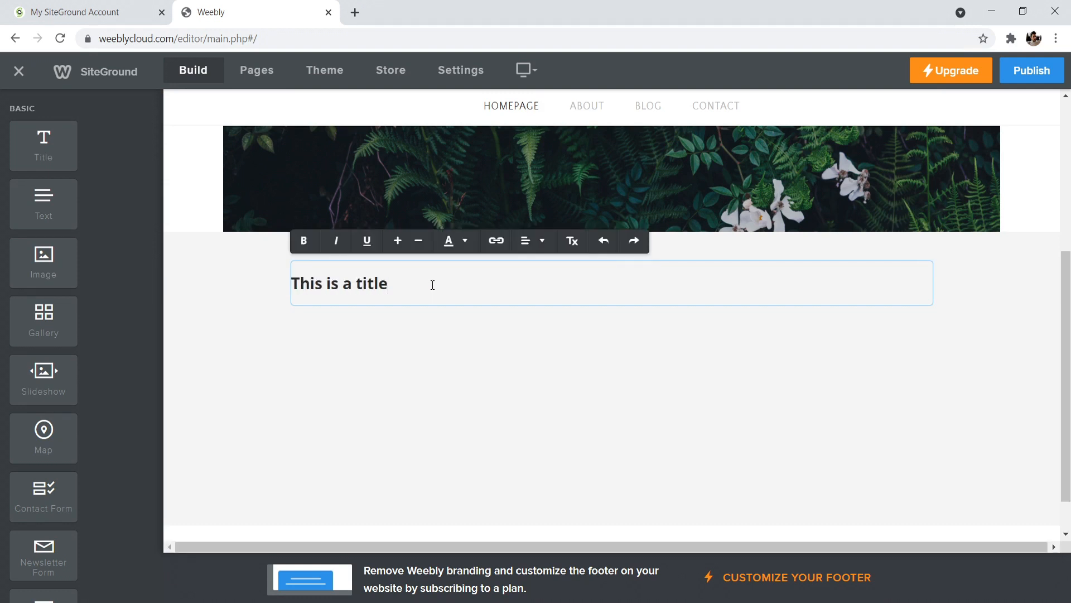
# Centre the title below the header image and enlarge its text
pyautogui.click(527, 240)
pyautogui.click(535, 287)
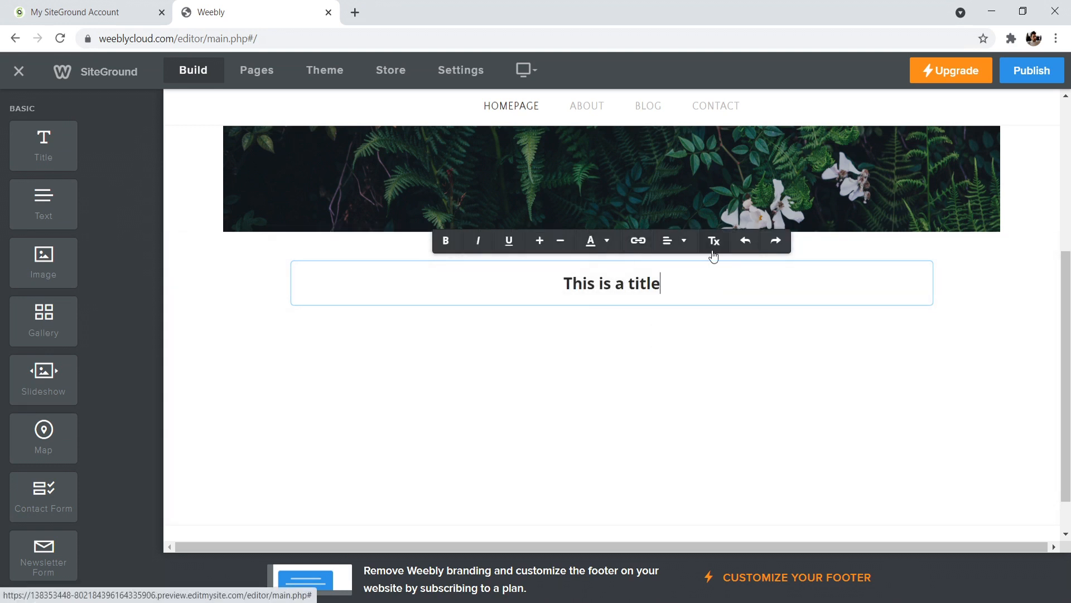
pyautogui.moveTo(661, 283); pyautogui.dragTo(548, 252)
pyautogui.click(548, 248)
pyautogui.click(544, 246)
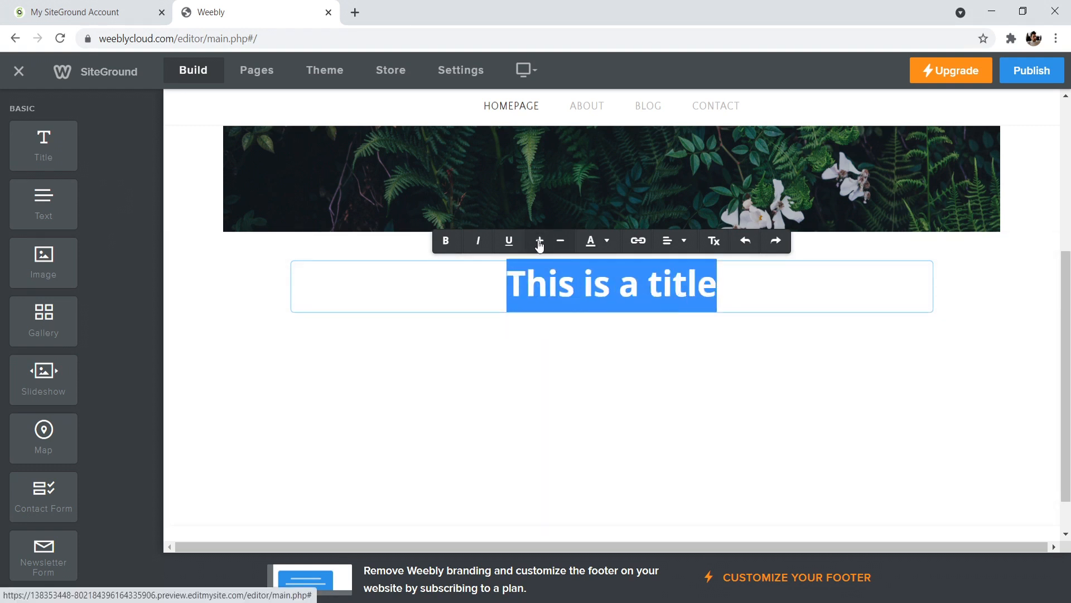
pyautogui.click(495, 428)
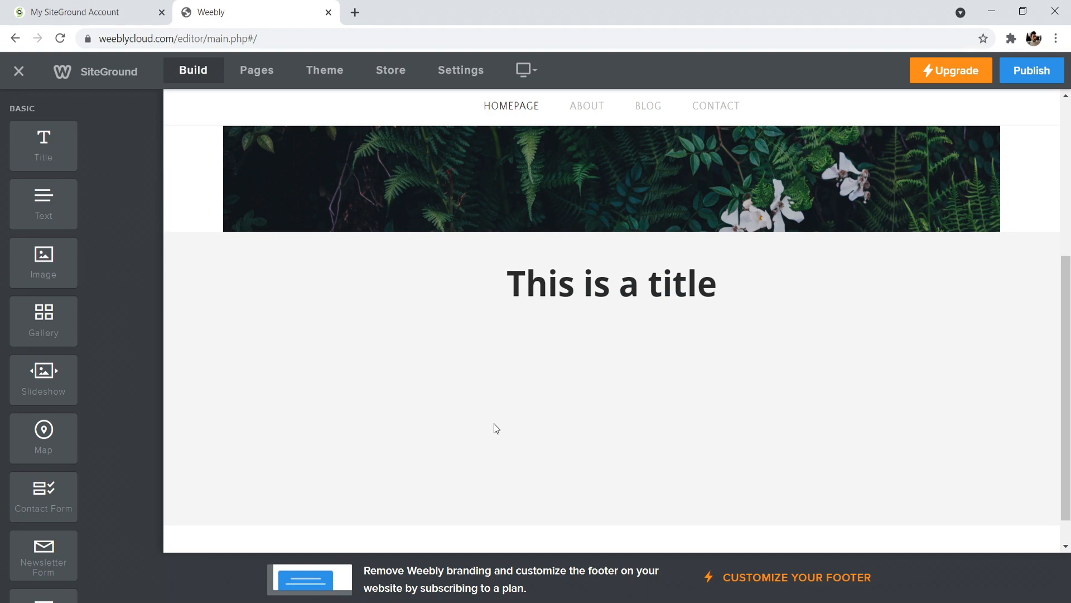
# Place a Text element under the title on the homepage and enter "This is a text box"
pyautogui.scroll(1, 495, 428)
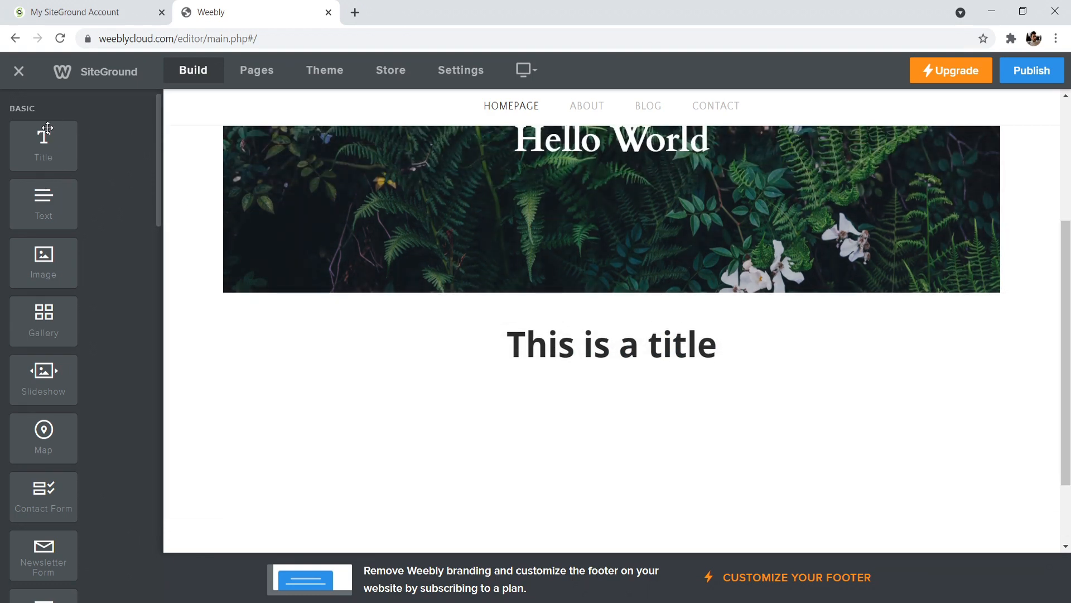
pyautogui.scroll(2, 466, 311)
pyautogui.moveTo(1067, 268); pyautogui.dragTo(1067, 369)
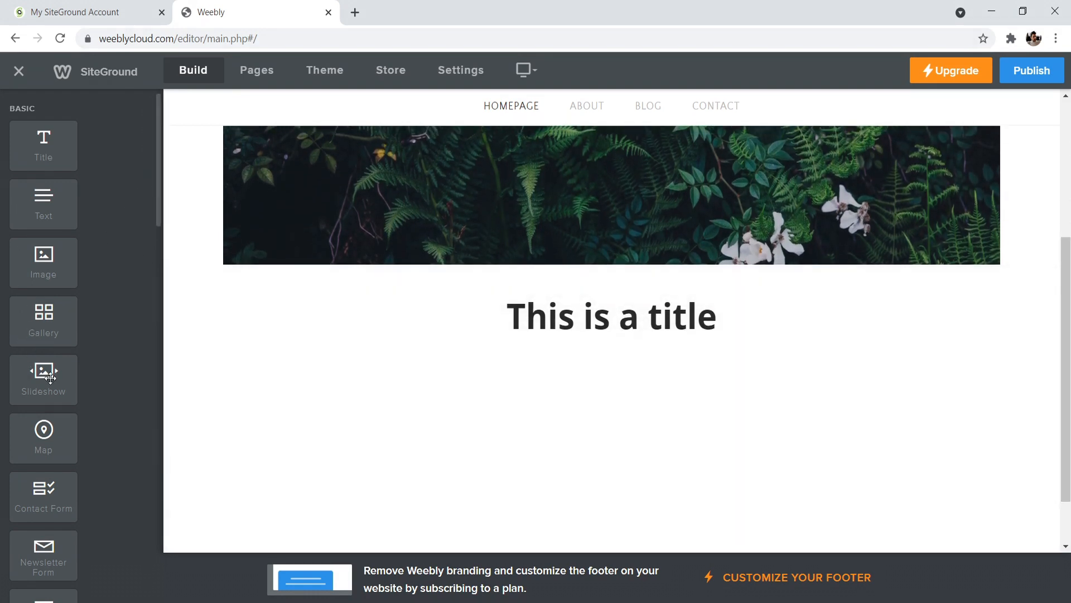
pyautogui.moveTo(44, 204); pyautogui.dragTo(561, 430)
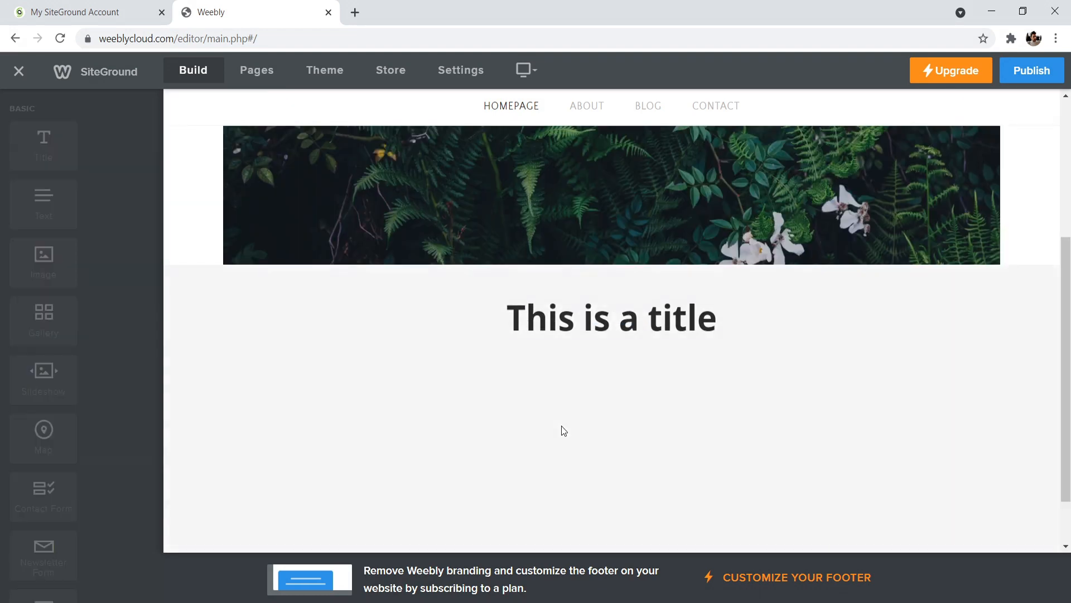
pyautogui.click(355, 364)
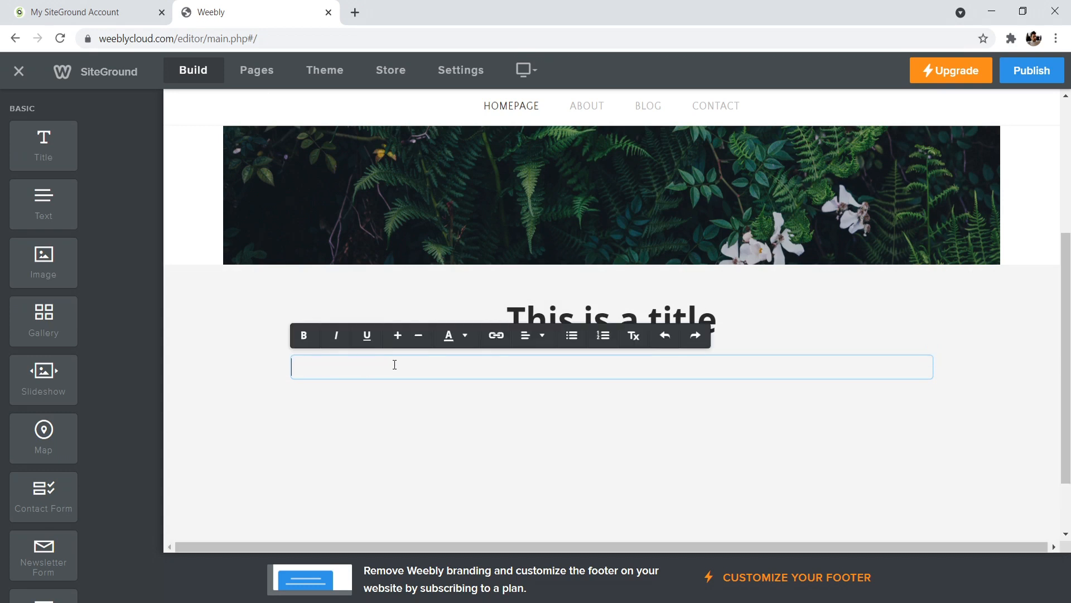
pyautogui.write('This is a text box')
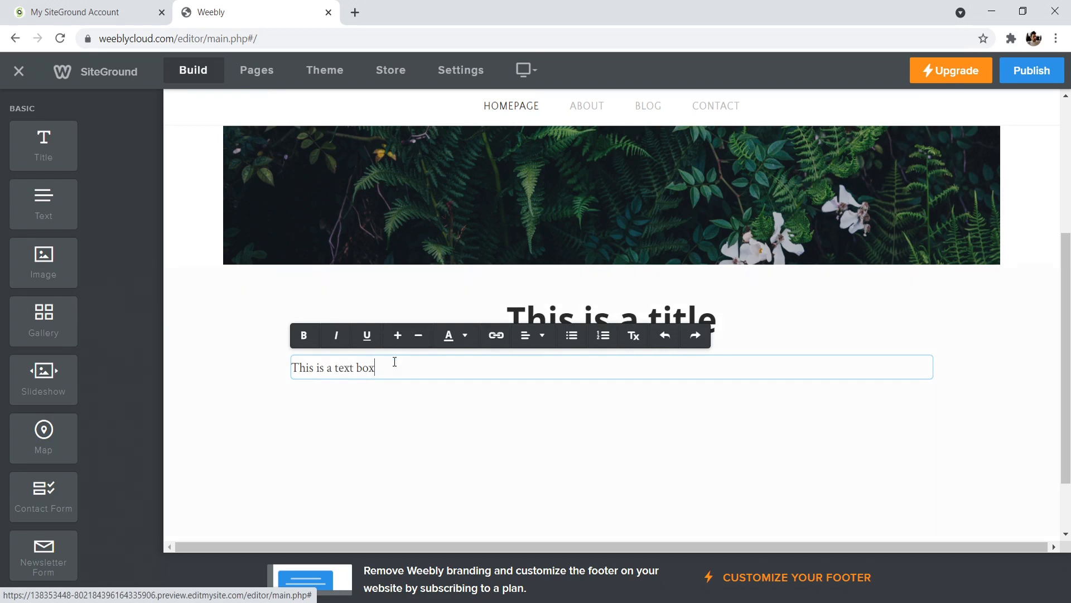
# Enlarge all of the text in the text box under the title
pyautogui.moveTo(394, 365); pyautogui.dragTo(290, 369)
pyautogui.click(397, 334)
pyautogui.click(397, 335)
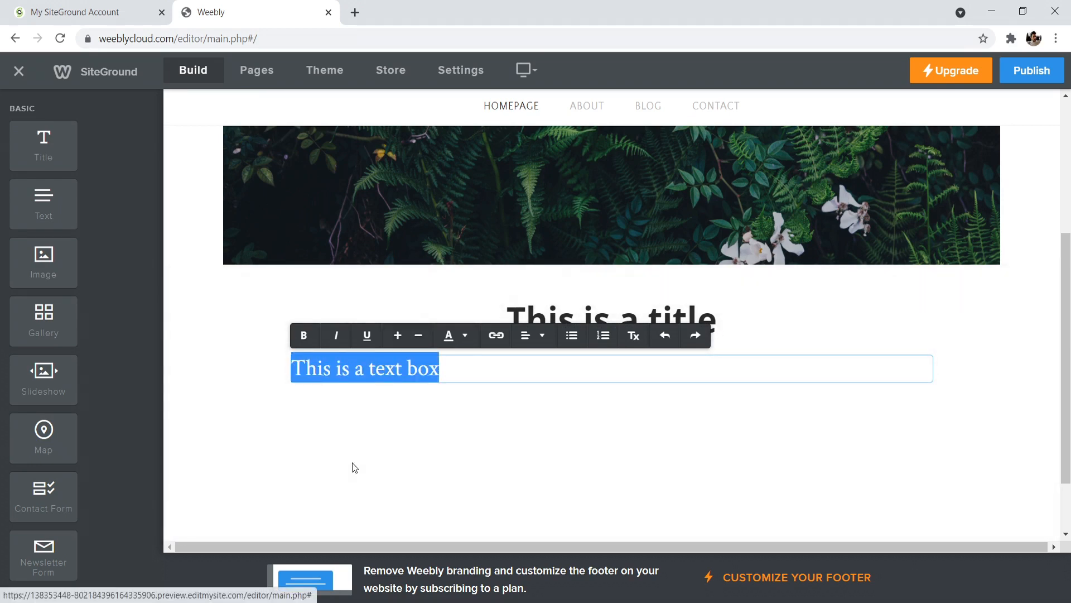
pyautogui.click(354, 462)
# Look over the homepage from the header to the footer and the media, ecommerce and other elements on offer
pyautogui.moveTo(1066, 319); pyautogui.dragTo(1070, 210)
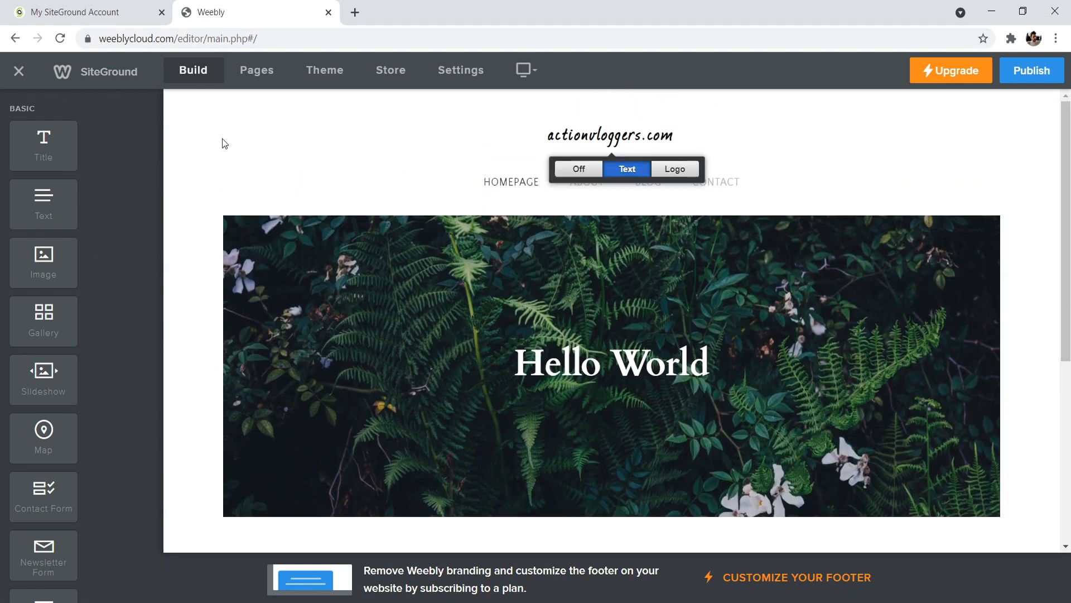
pyautogui.scroll(-10, 49, 262)
pyautogui.scroll(-2, 31, 414)
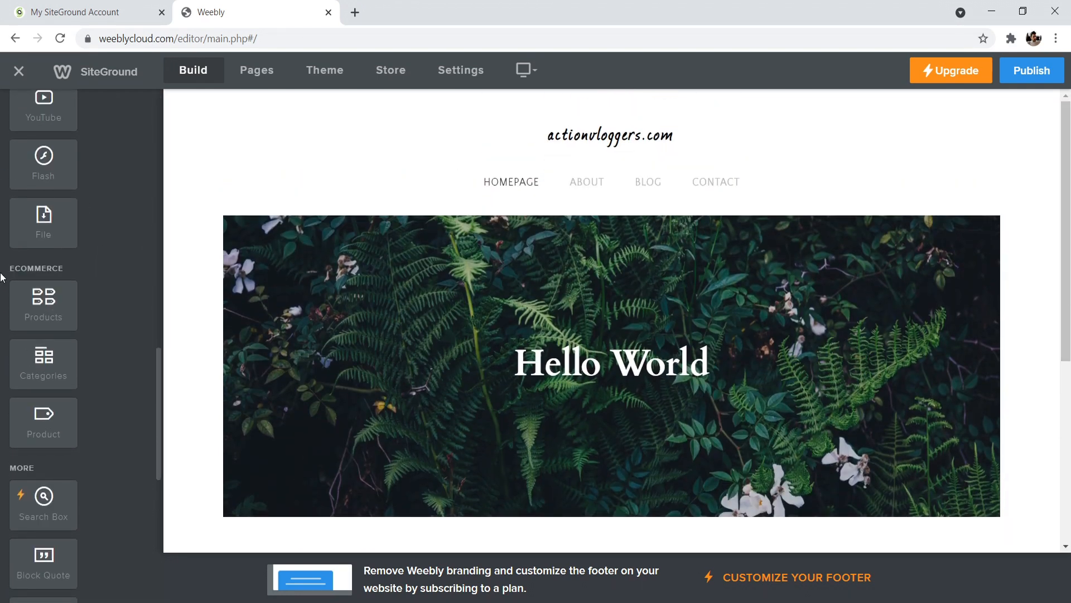
pyautogui.scroll(-6, 246, 327)
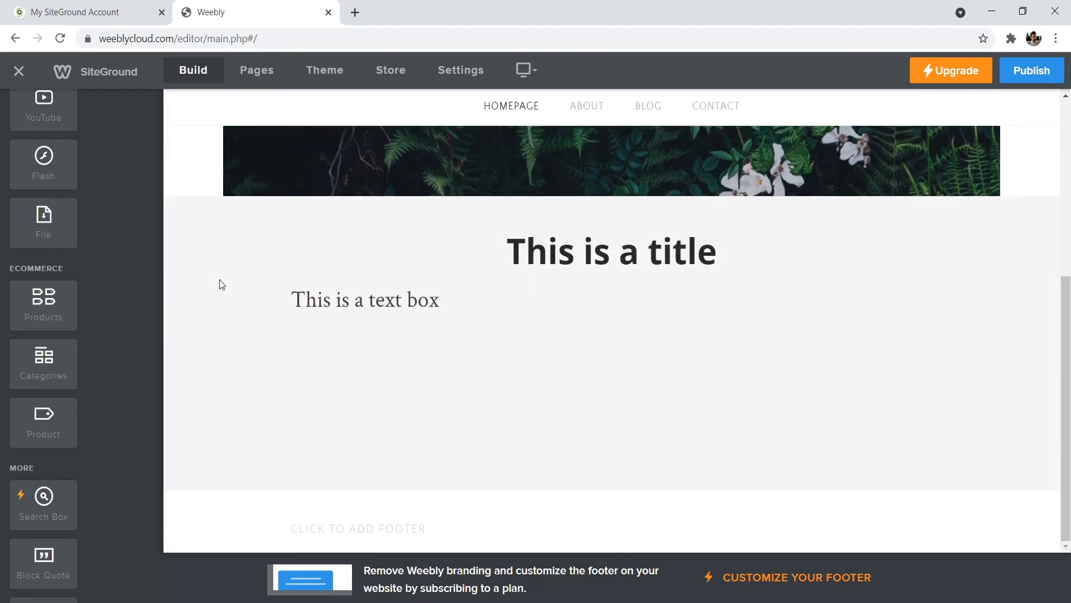
# Open the Blog page from the site's page list and check which page types can be added
pyautogui.scroll(6, 220, 283)
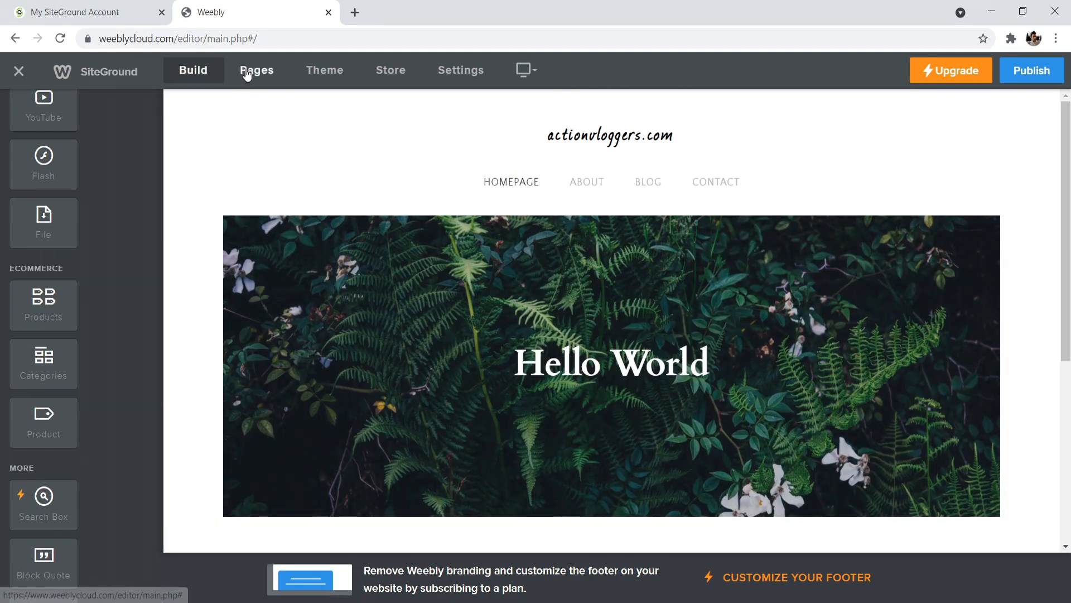
pyautogui.click(246, 71)
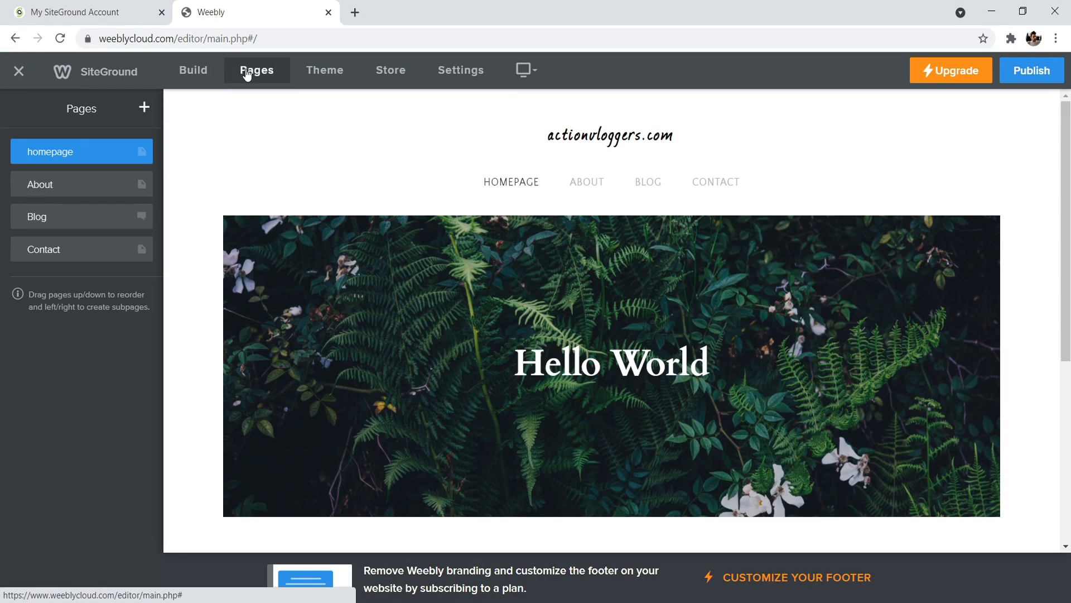
pyautogui.click(87, 218)
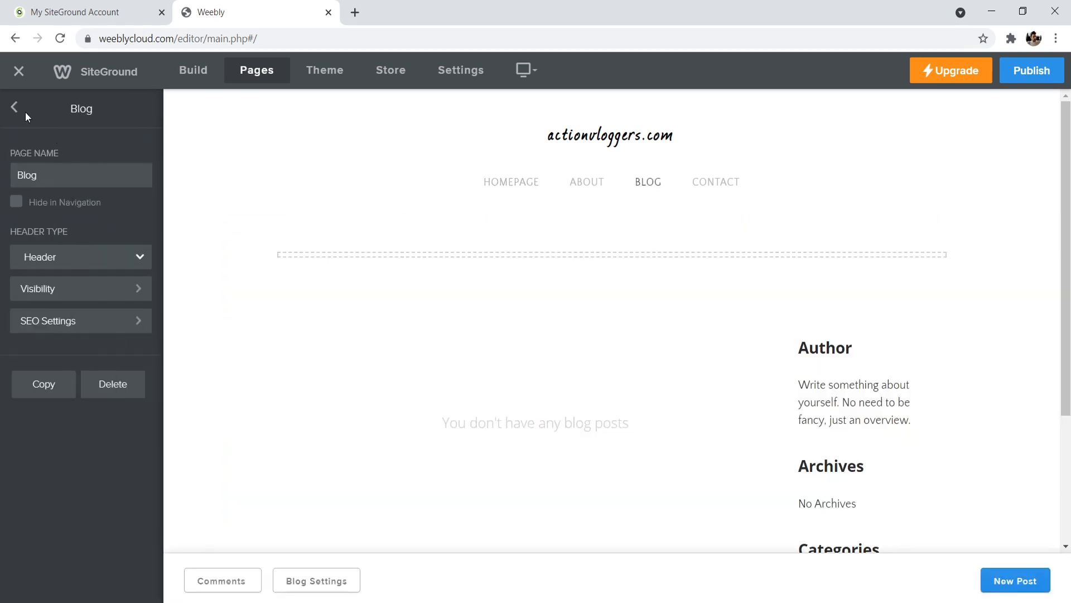
pyautogui.click(16, 108)
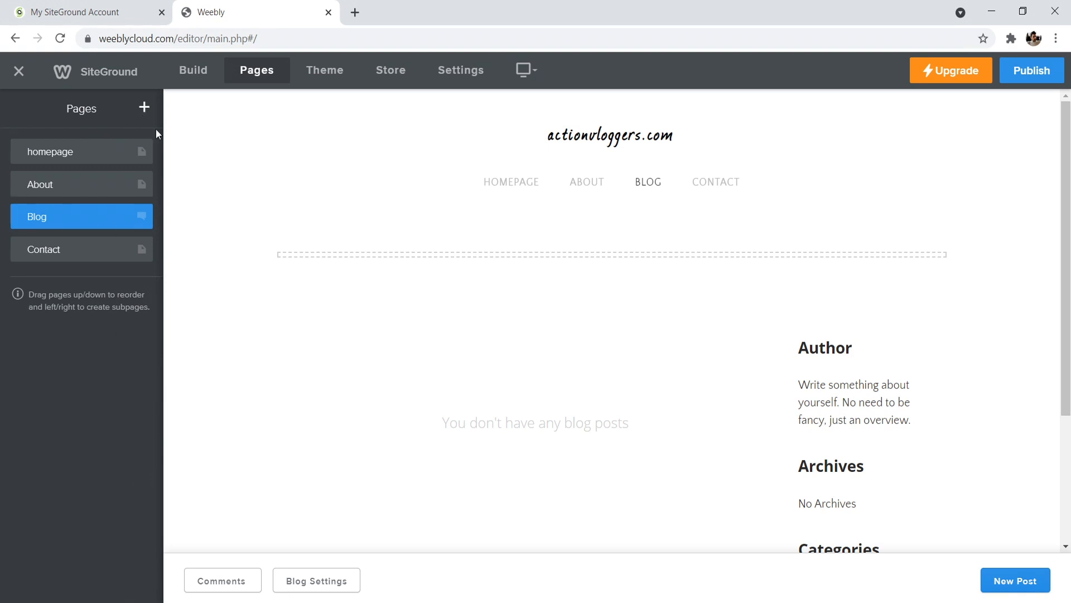
pyautogui.click(144, 107)
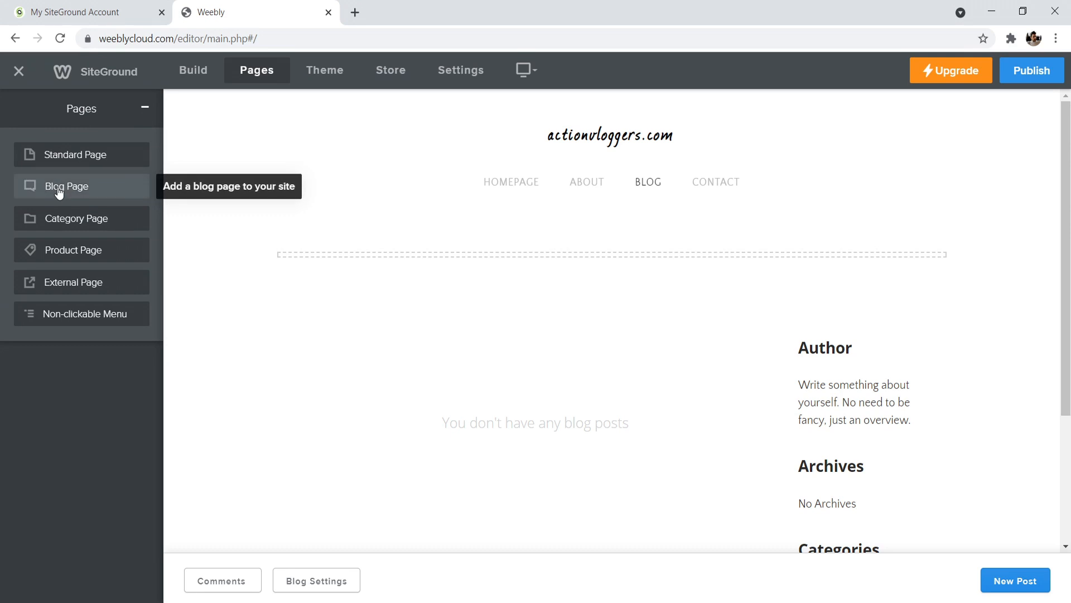
pyautogui.click(144, 109)
pyautogui.click(145, 110)
pyautogui.click(144, 110)
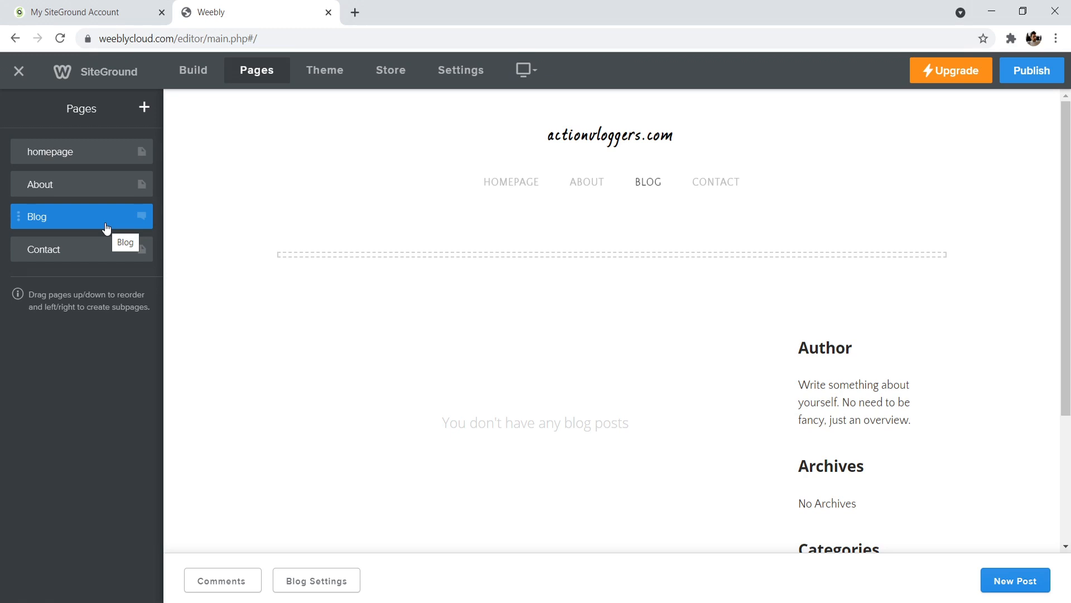
# Place an Image element below the Author text in the Blog page's sidebar
pyautogui.moveTo(1070, 253); pyautogui.dragTo(1069, 281)
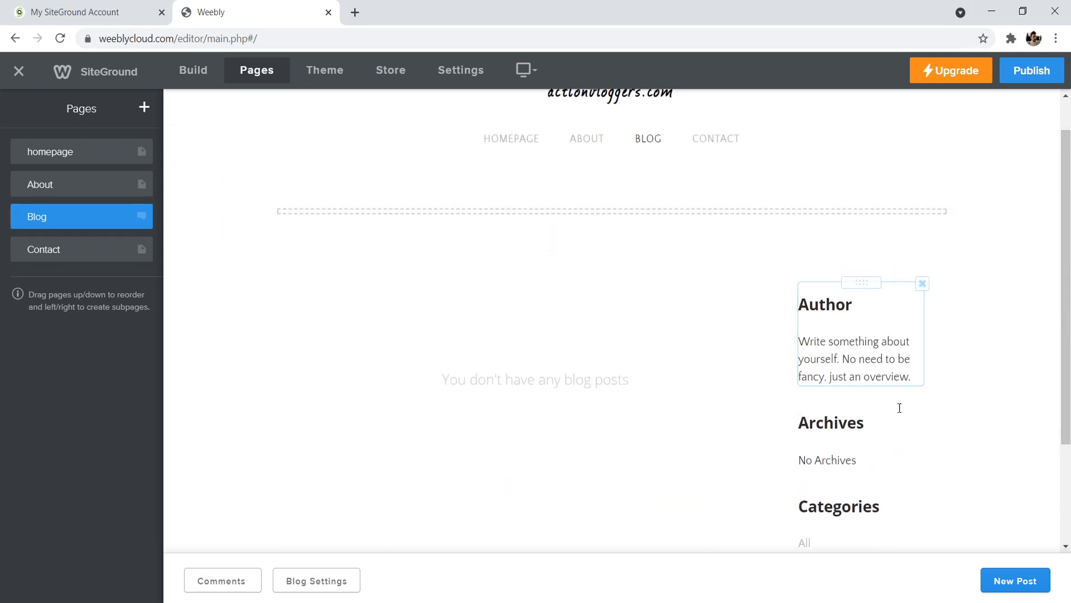
pyautogui.scroll(-1, 775, 260)
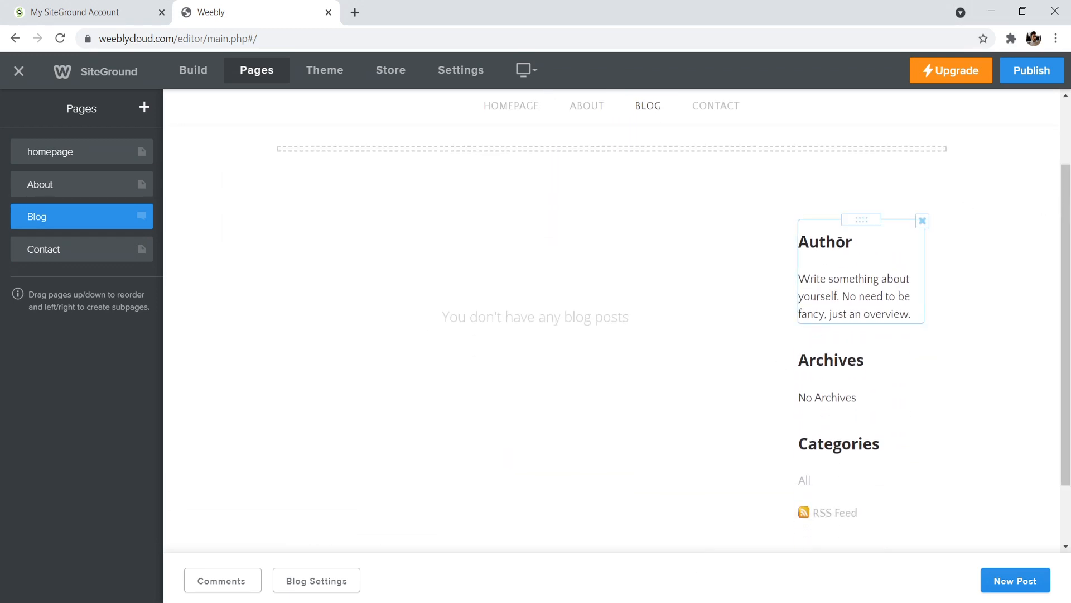
pyautogui.click(858, 279)
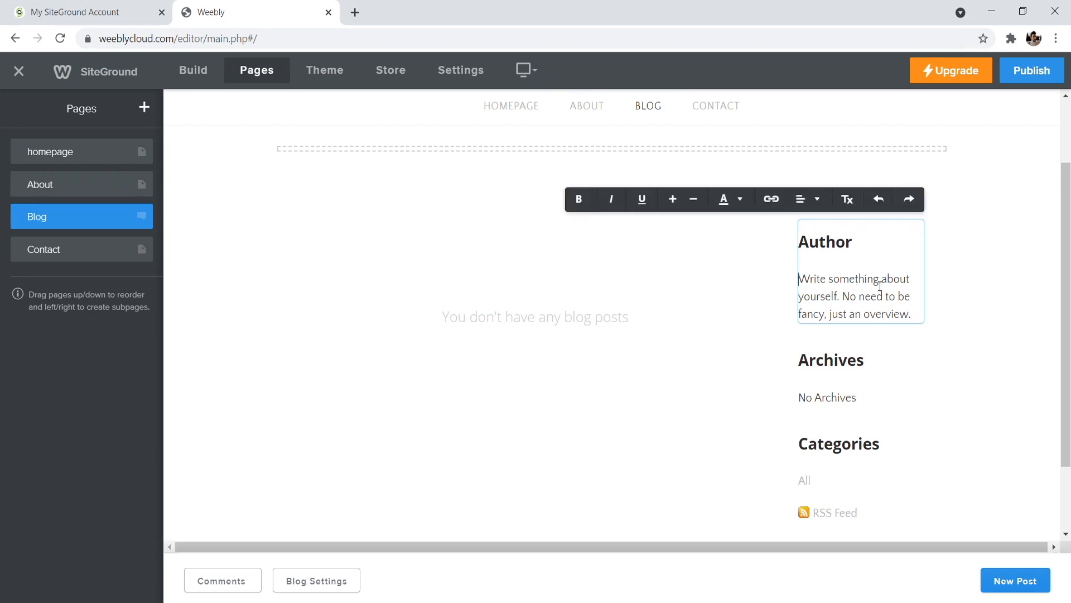
pyautogui.click(180, 73)
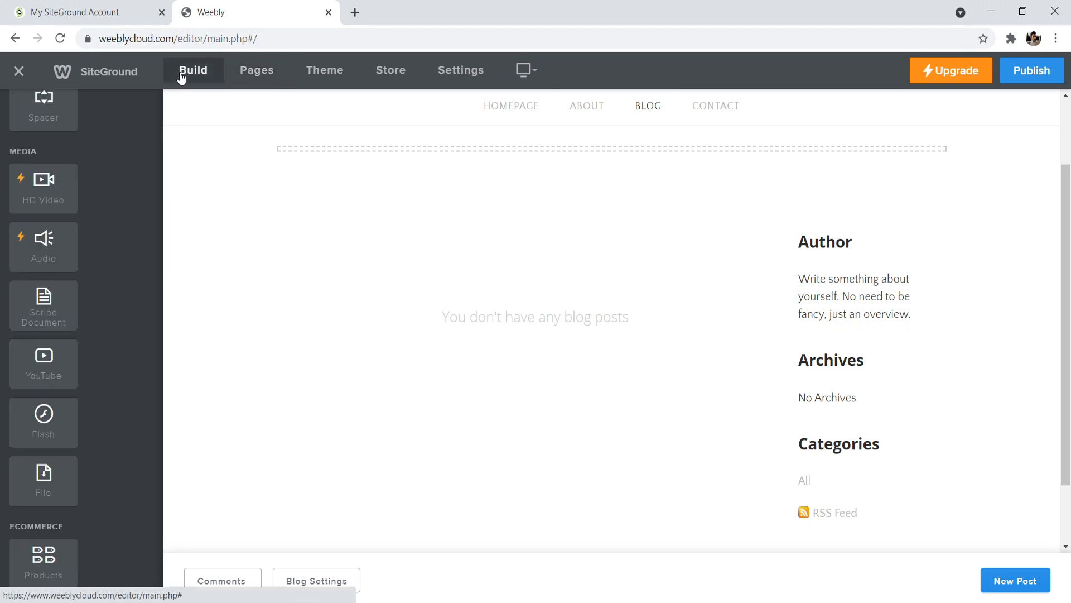
pyautogui.scroll(6, 123, 237)
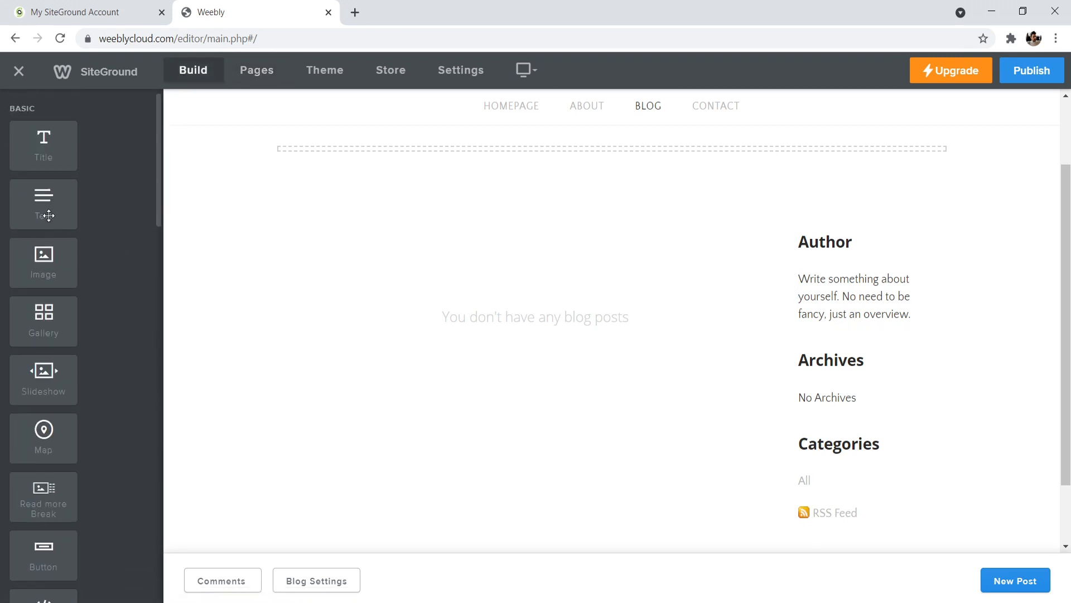
pyautogui.moveTo(40, 263); pyautogui.dragTo(871, 309)
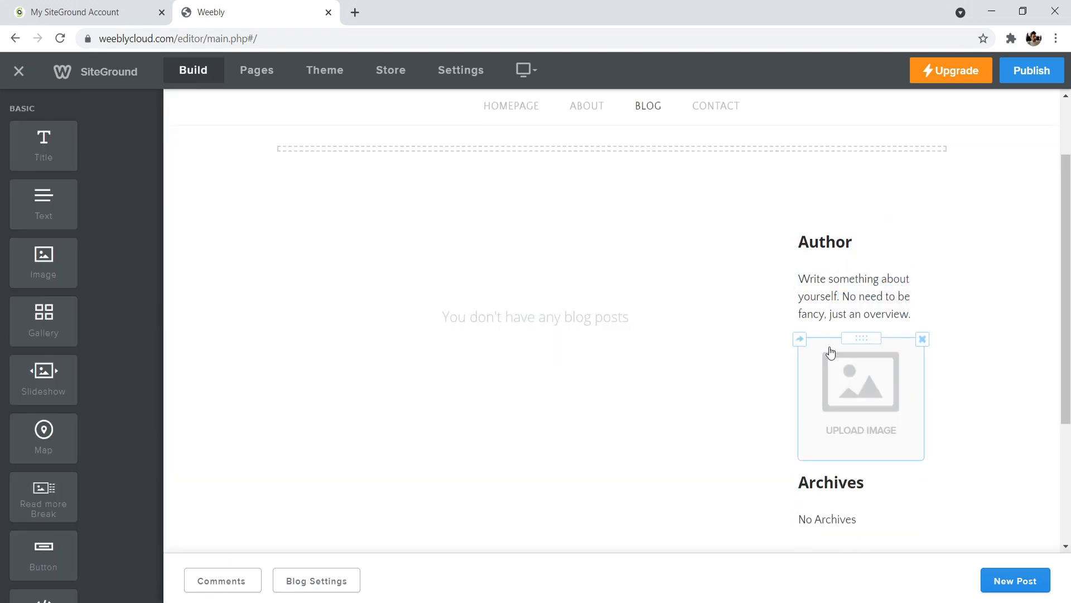
pyautogui.scroll(-3, 826, 352)
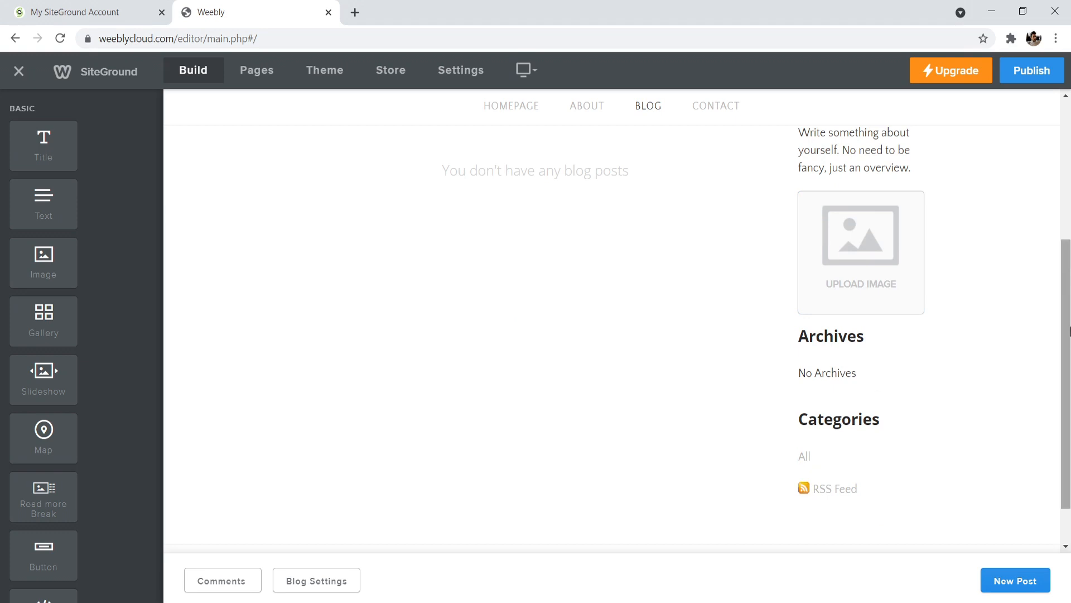
pyautogui.scroll(4, 562, 389)
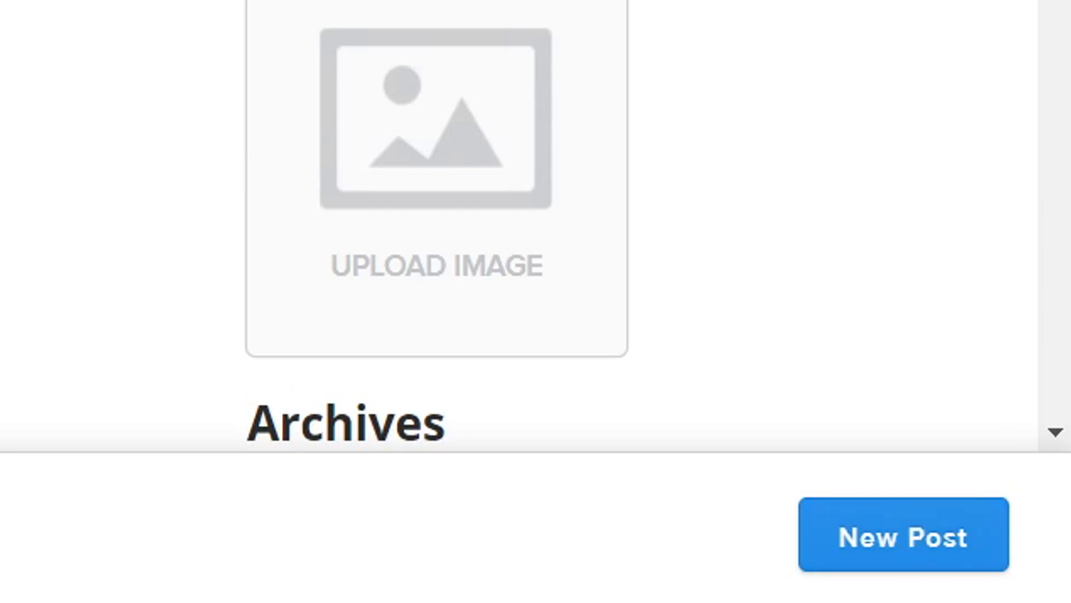
pyautogui.scroll(-2, 518, 223)
pyautogui.scroll(3, 519, 223)
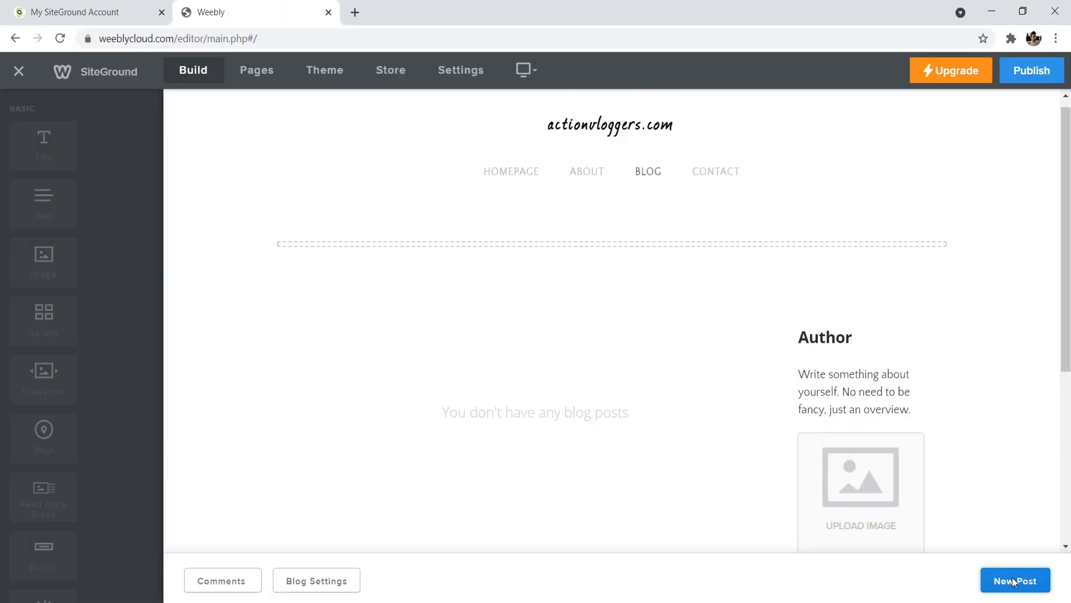
# Start a new post on the Blog page and open its title for editing
pyautogui.click(1012, 577)
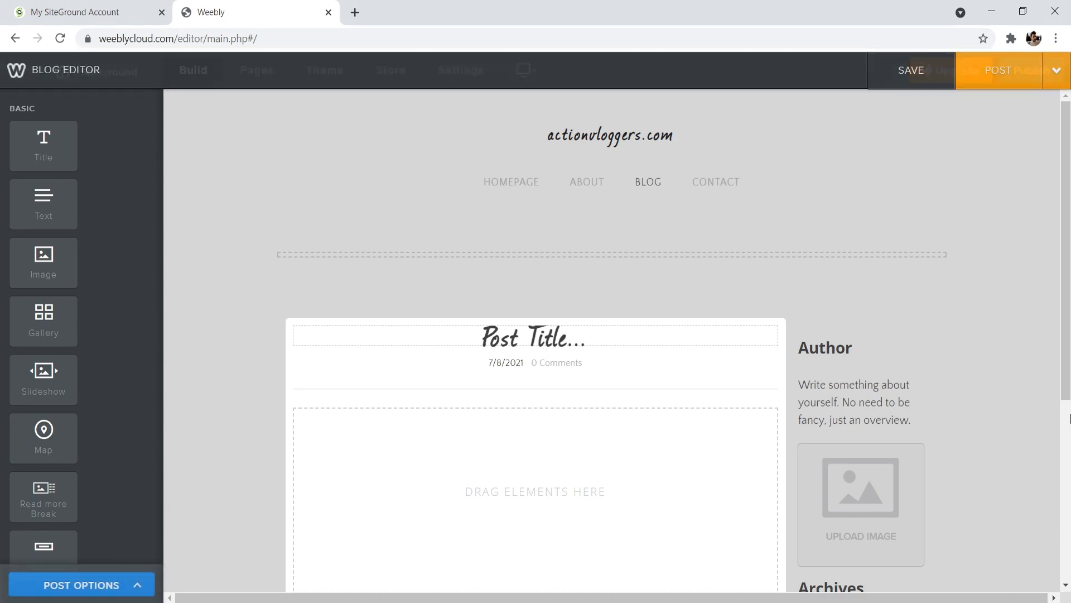
pyautogui.scroll(-5, 1048, 407)
pyautogui.scroll(4, 1060, 334)
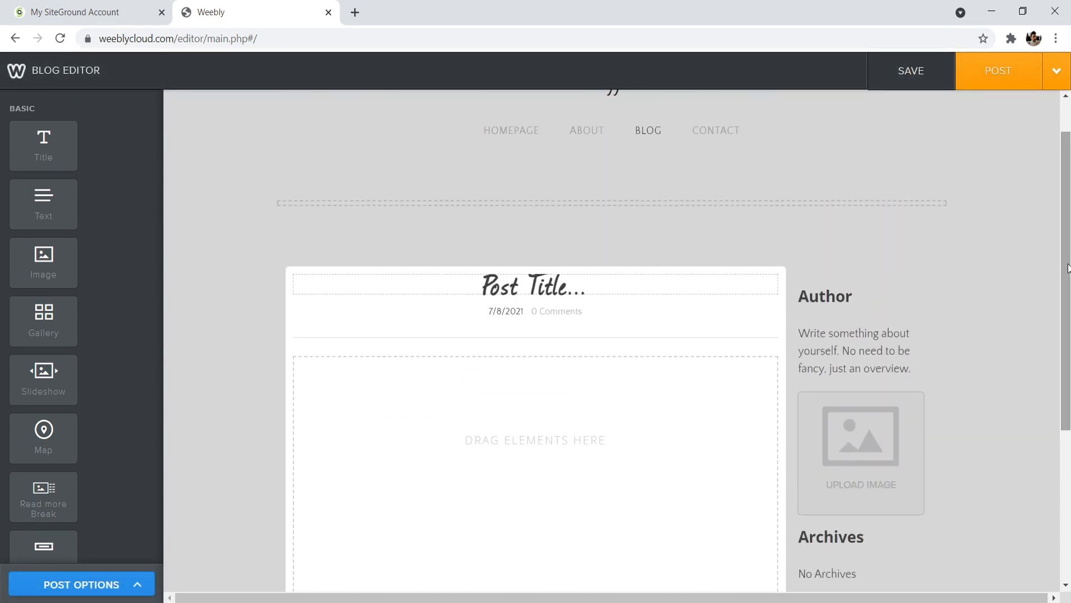
pyautogui.click(496, 281)
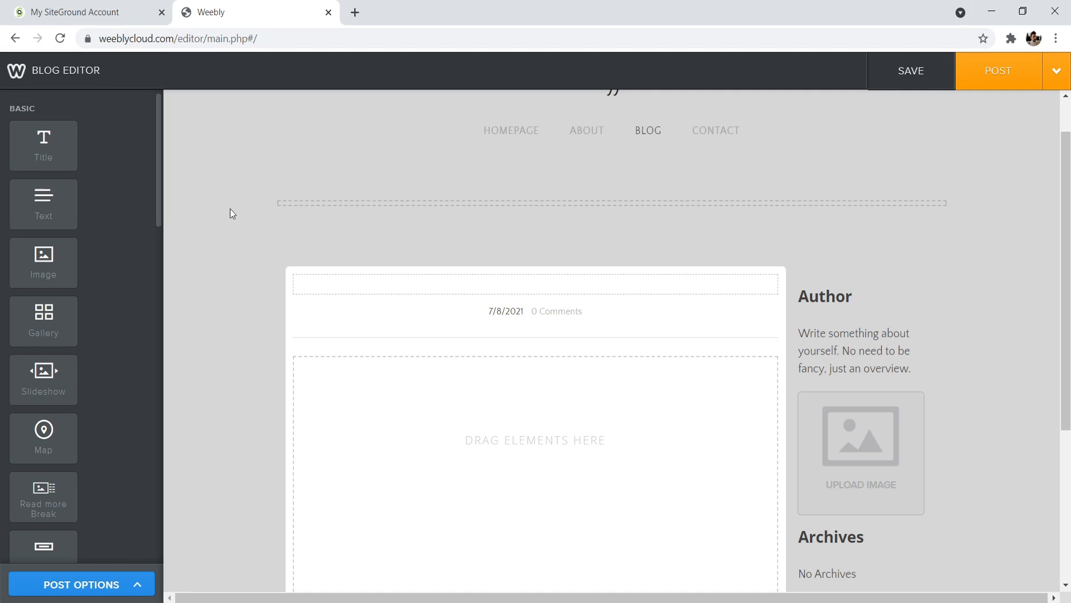
pyautogui.scroll(-1, 212, 183)
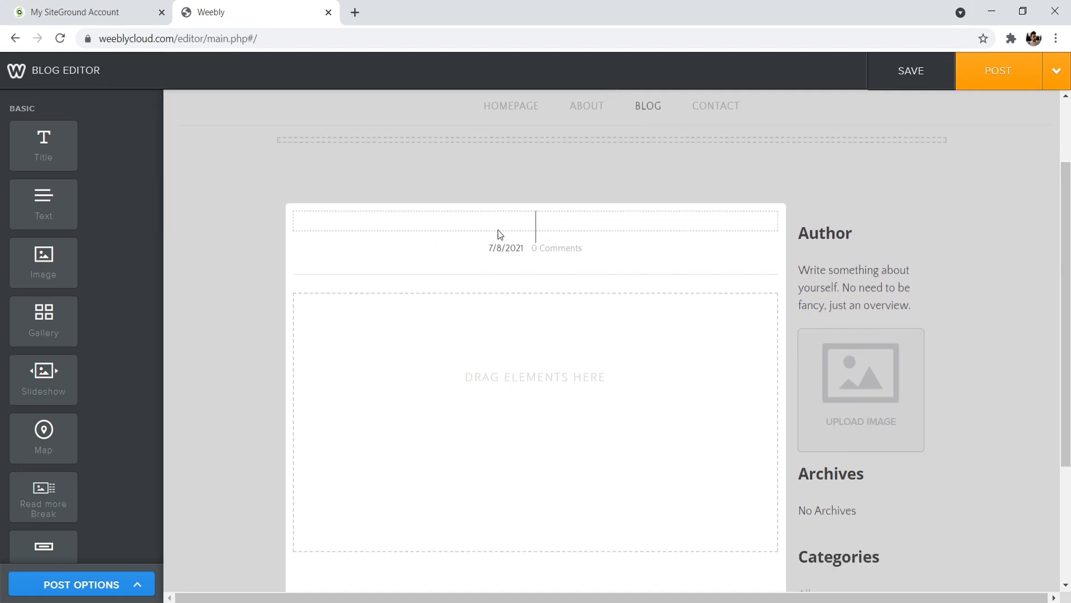
# Place a Title element in the body of the post and enter "Sub heading"
pyautogui.moveTo(41, 140); pyautogui.dragTo(483, 387)
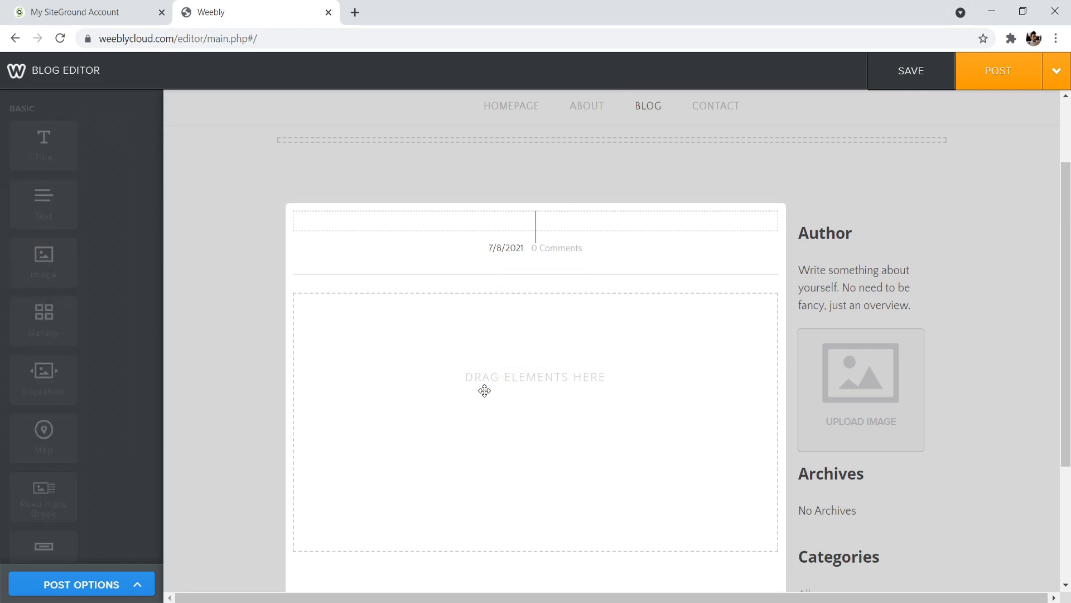
pyautogui.click(397, 321)
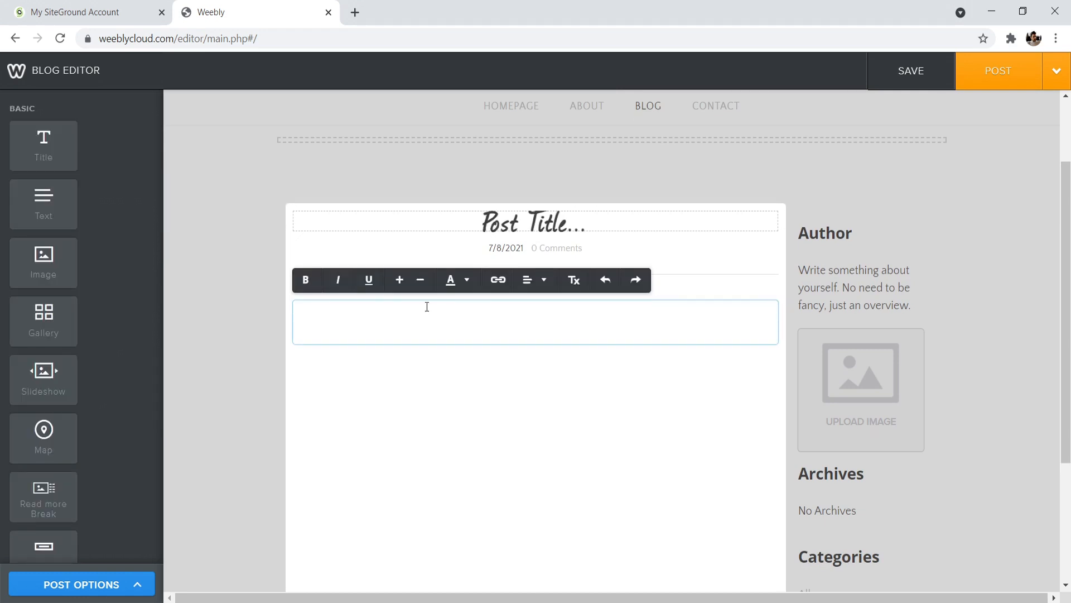
pyautogui.write('Sub heading')
# Place a Text element under the sub heading and enter "Paragraph begins here."
pyautogui.moveTo(48, 190); pyautogui.dragTo(419, 421)
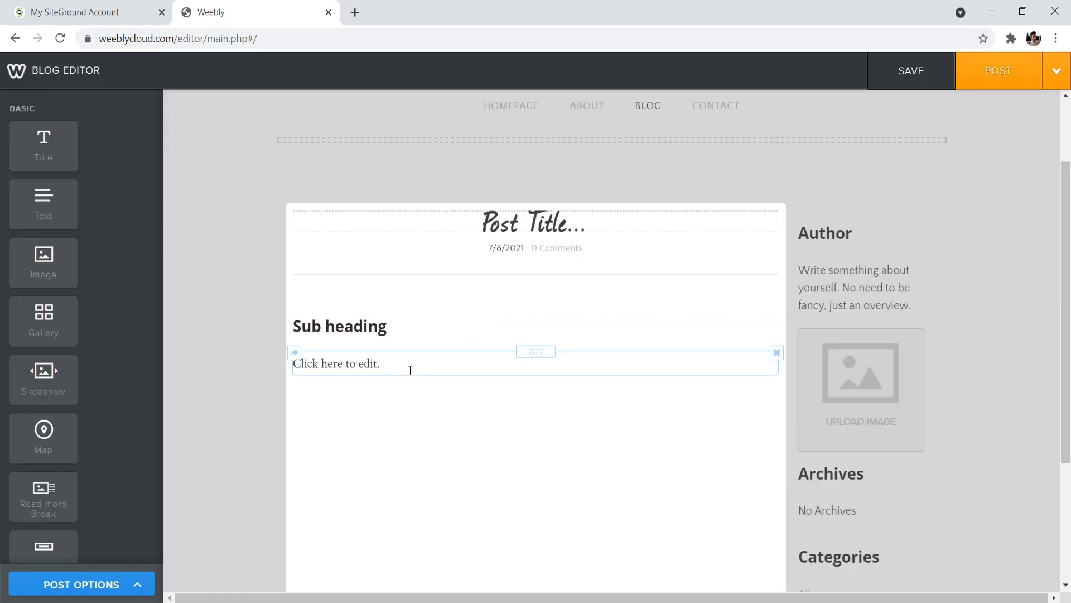
pyautogui.click(378, 365)
pyautogui.write('Paragraph begins here.')
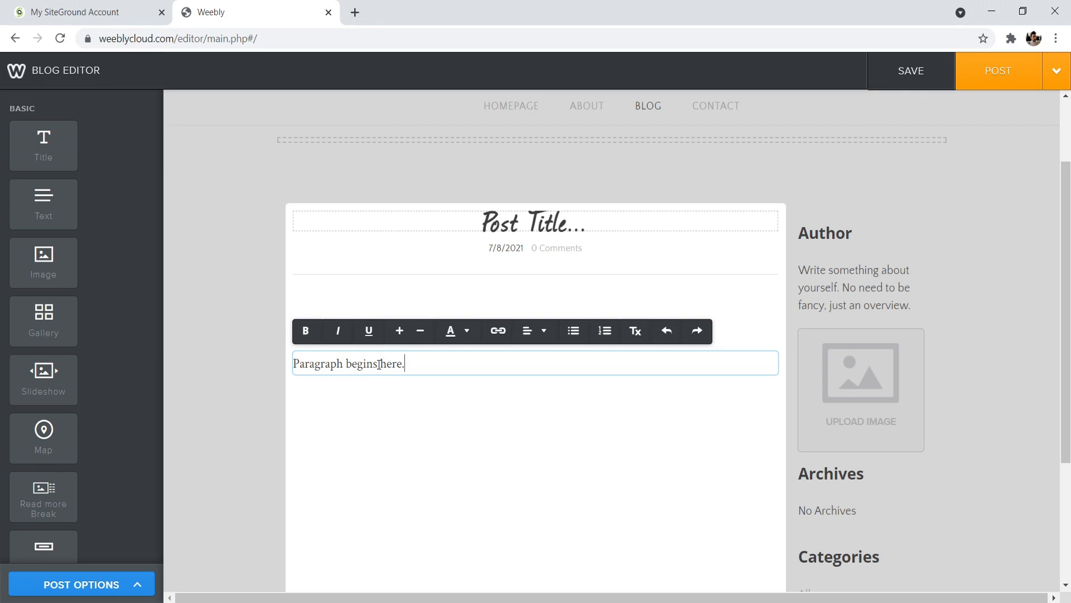
pyautogui.click(234, 255)
pyautogui.scroll(-2, 452, 469)
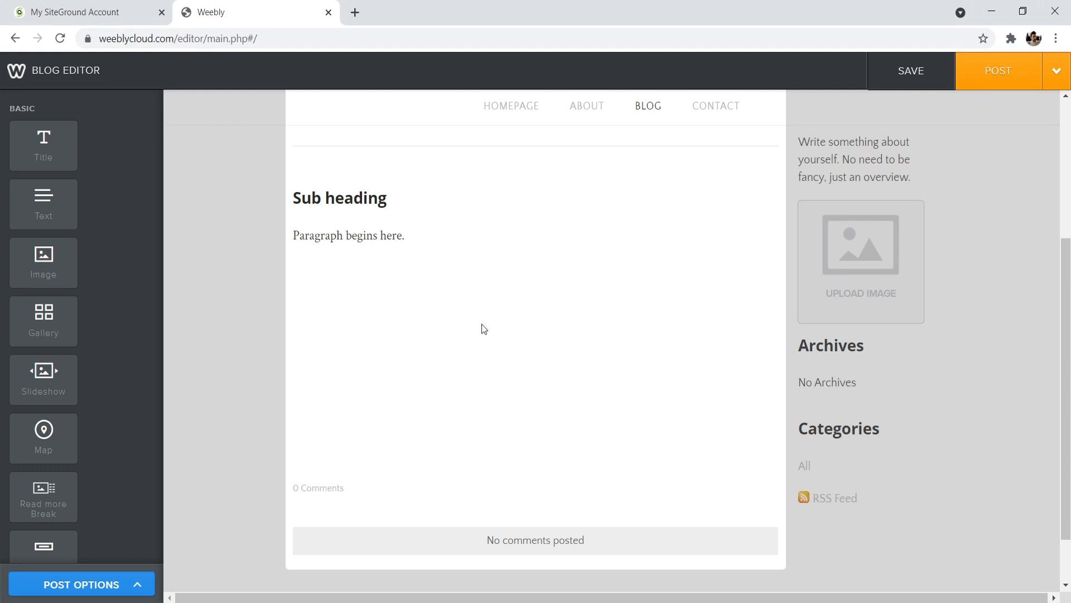
# Check the post options for publishing, comments, categories and the advanced SEO title and description
pyautogui.click(138, 585)
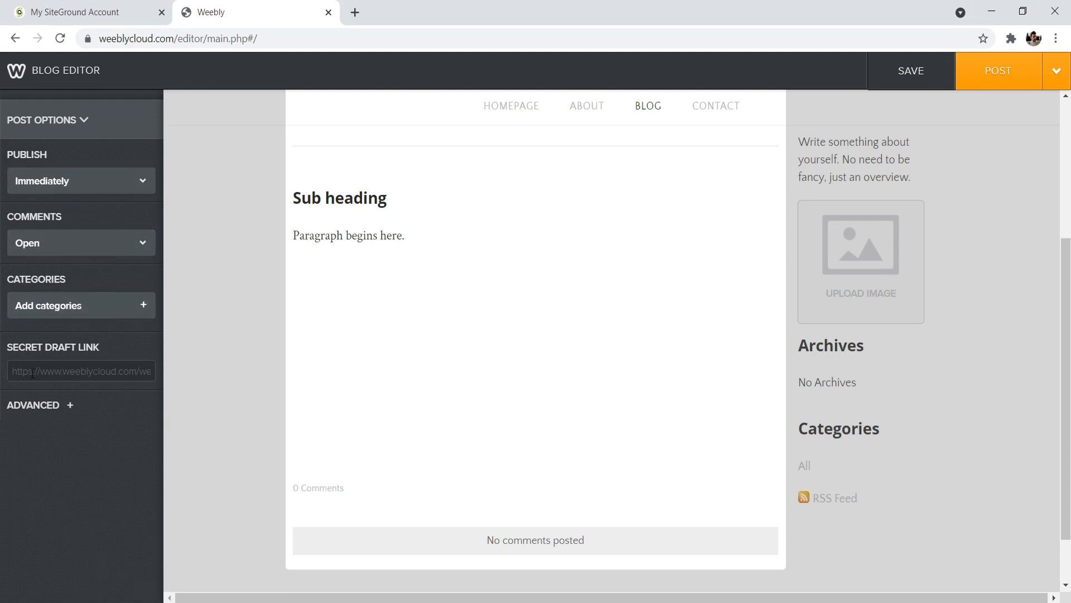
pyautogui.click(70, 406)
pyautogui.click(78, 450)
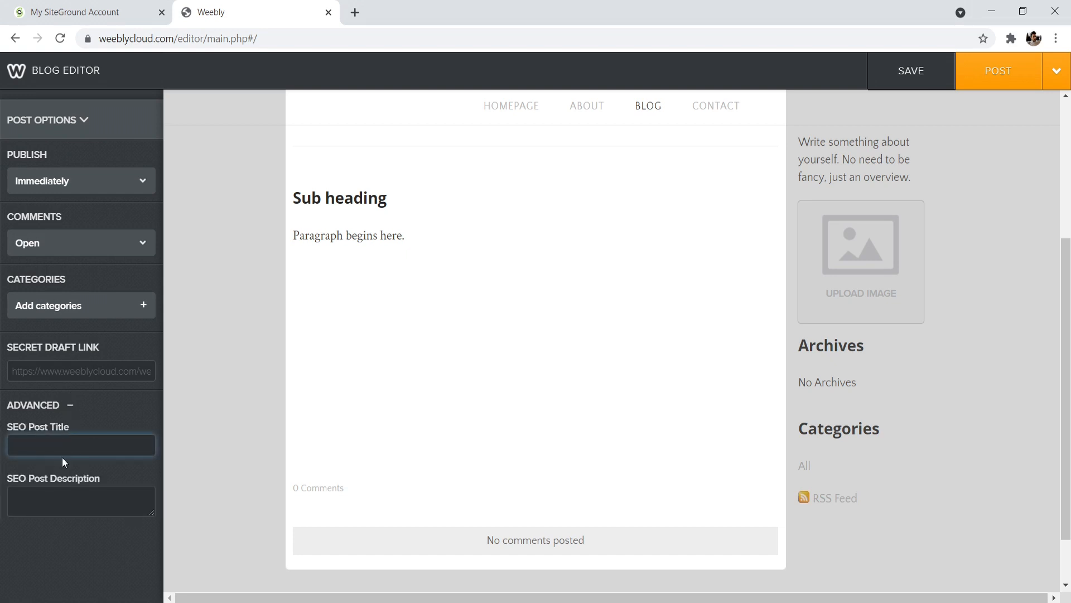
pyautogui.click(71, 406)
pyautogui.scroll(4, 1067, 383)
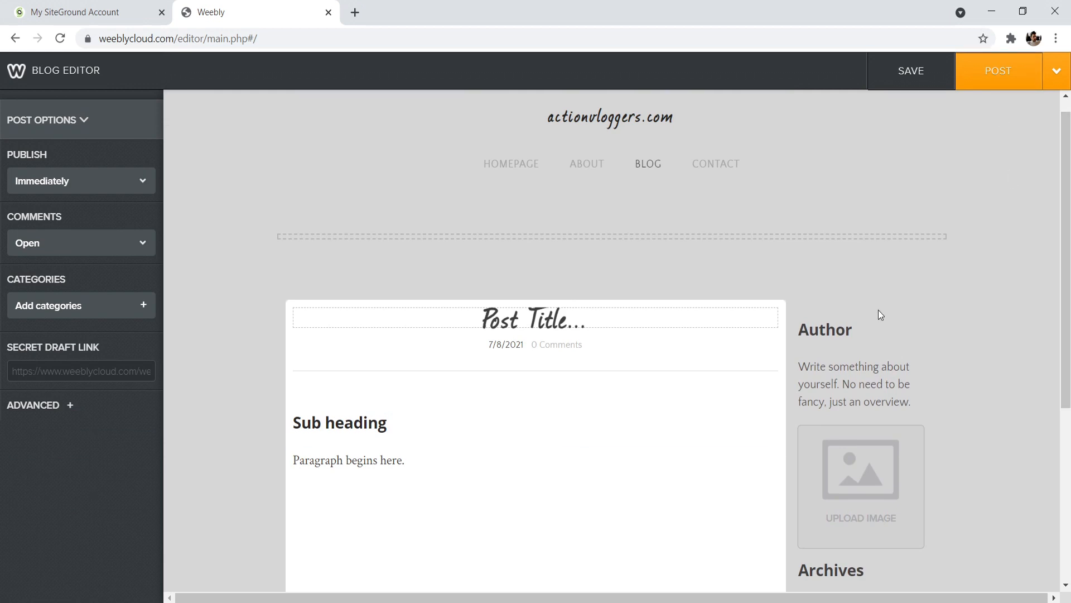
# Post the entry to the Blog page and look over the page with the new post
pyautogui.click(1005, 69)
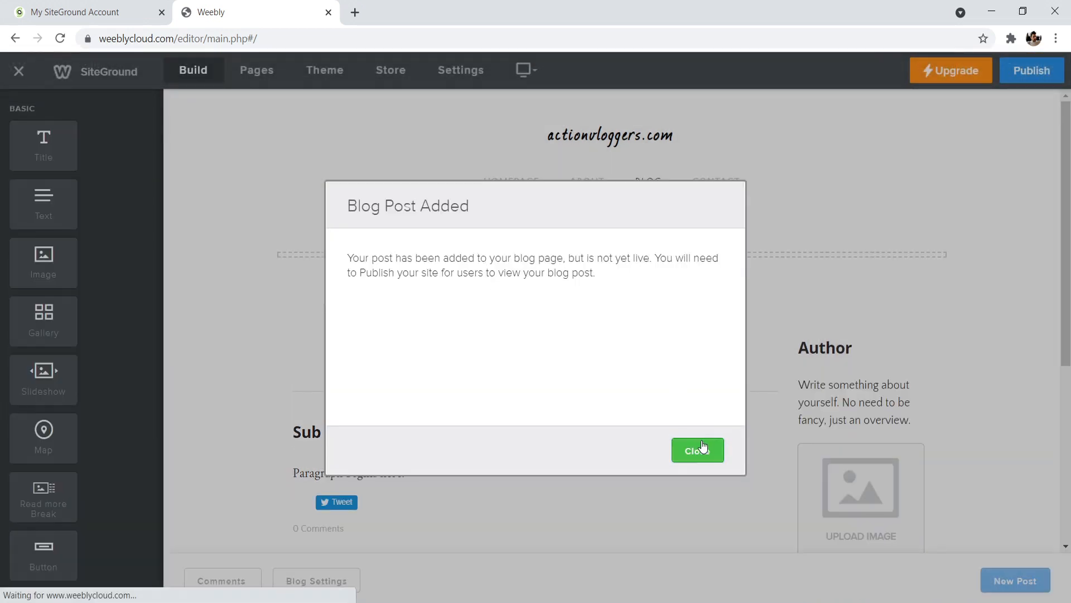
pyautogui.click(701, 451)
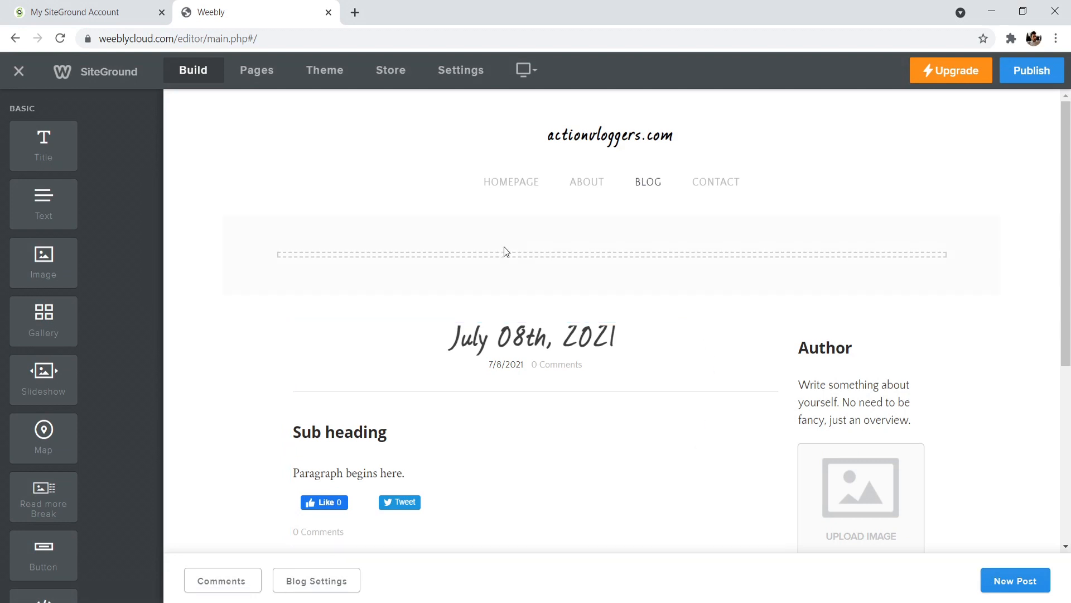
pyautogui.scroll(-4, 440, 262)
pyautogui.scroll(2, 514, 260)
pyautogui.scroll(3, 514, 261)
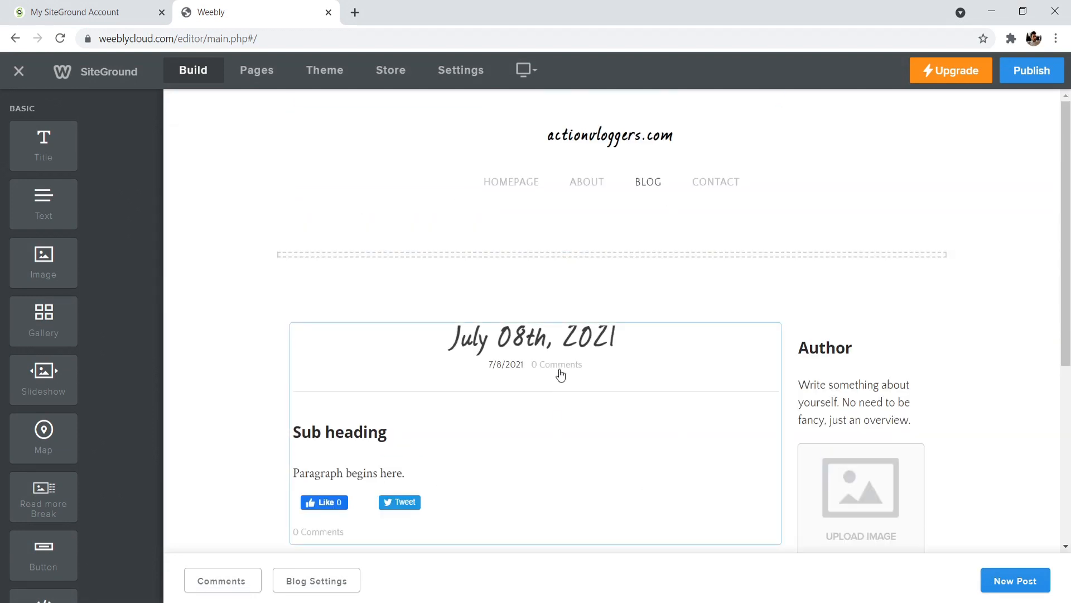
pyautogui.scroll(-3, 560, 374)
pyautogui.scroll(3, 535, 251)
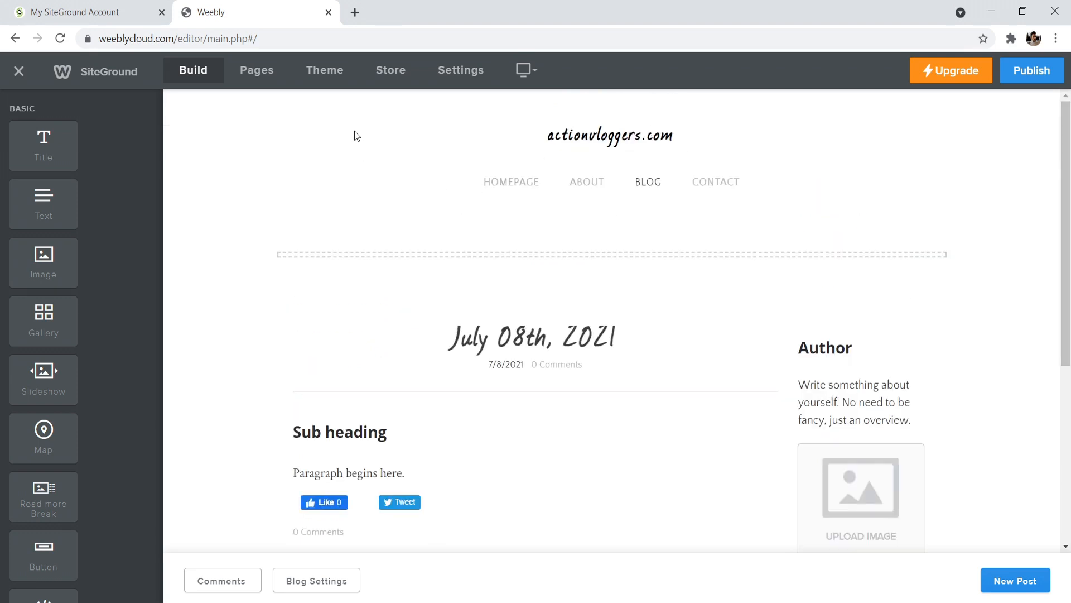
# Look at the Blog themes in the theme gallery and return to the editor without changing the theme
pyautogui.click(323, 71)
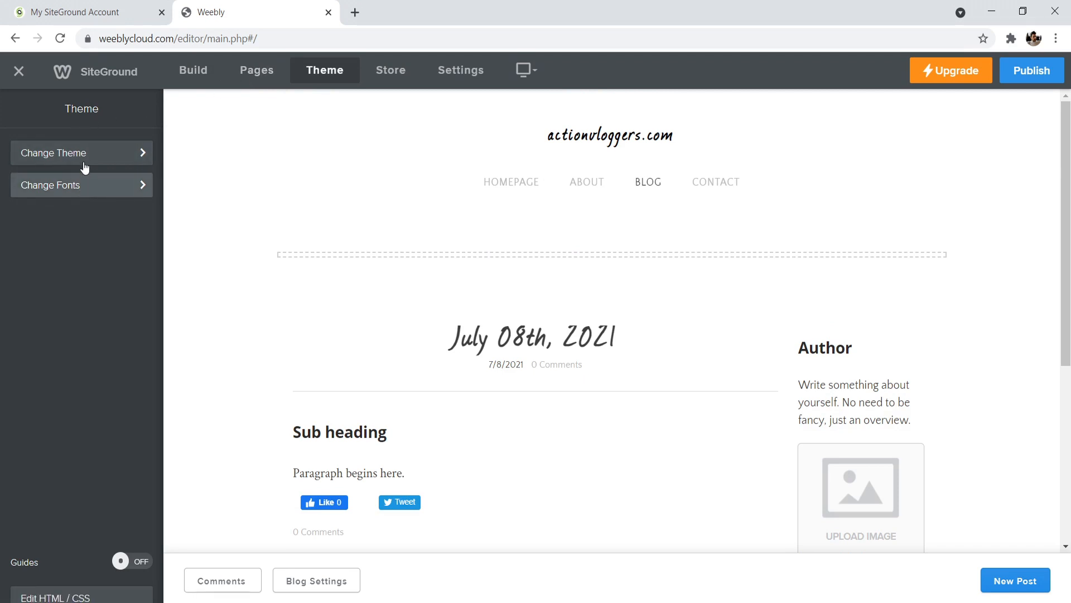
pyautogui.click(101, 154)
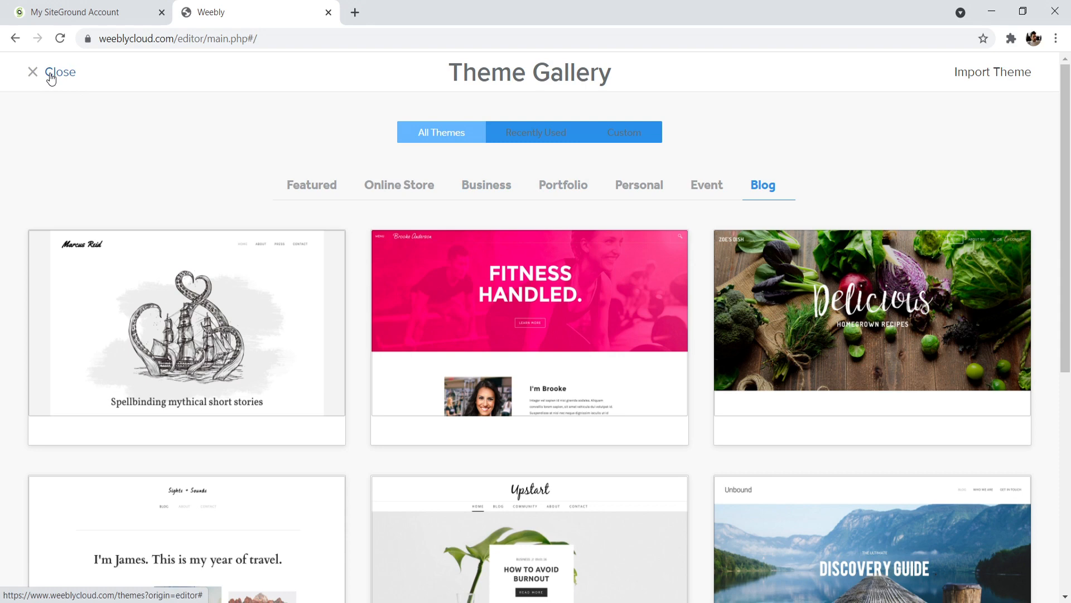
pyautogui.click(50, 74)
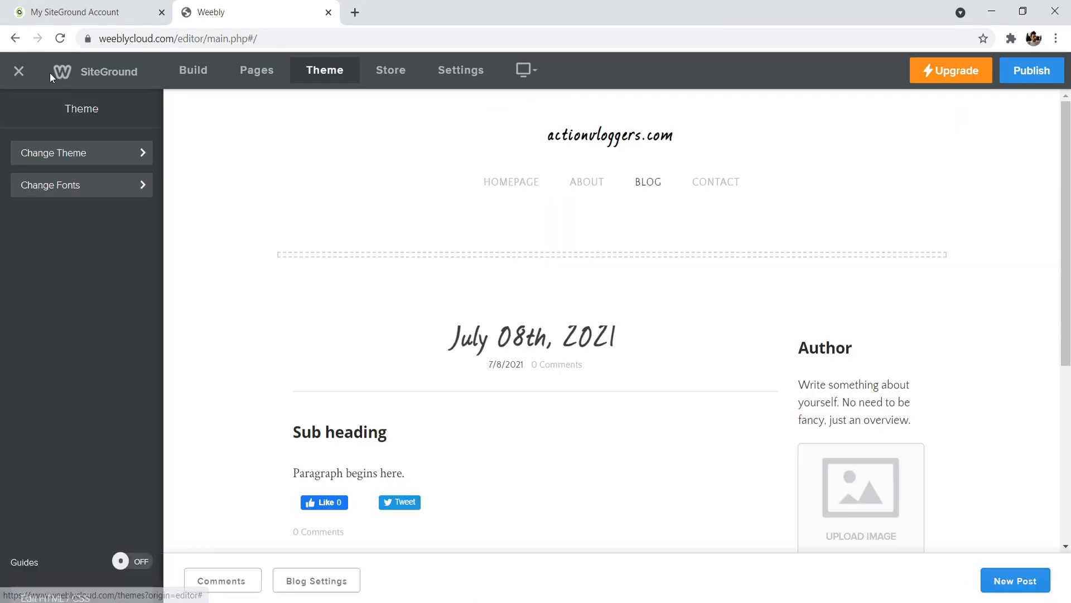
# Open the theme's font options, search the web for "font pair" in a new tab and open the fontpair.co site
pyautogui.click(74, 185)
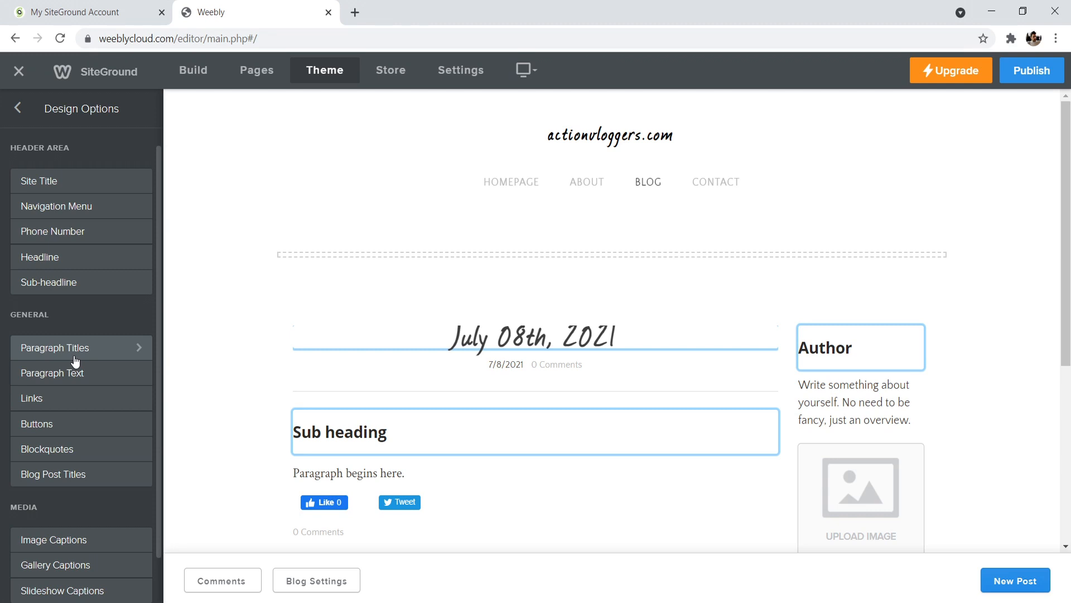
pyautogui.click(353, 14)
pyautogui.write('font pair')
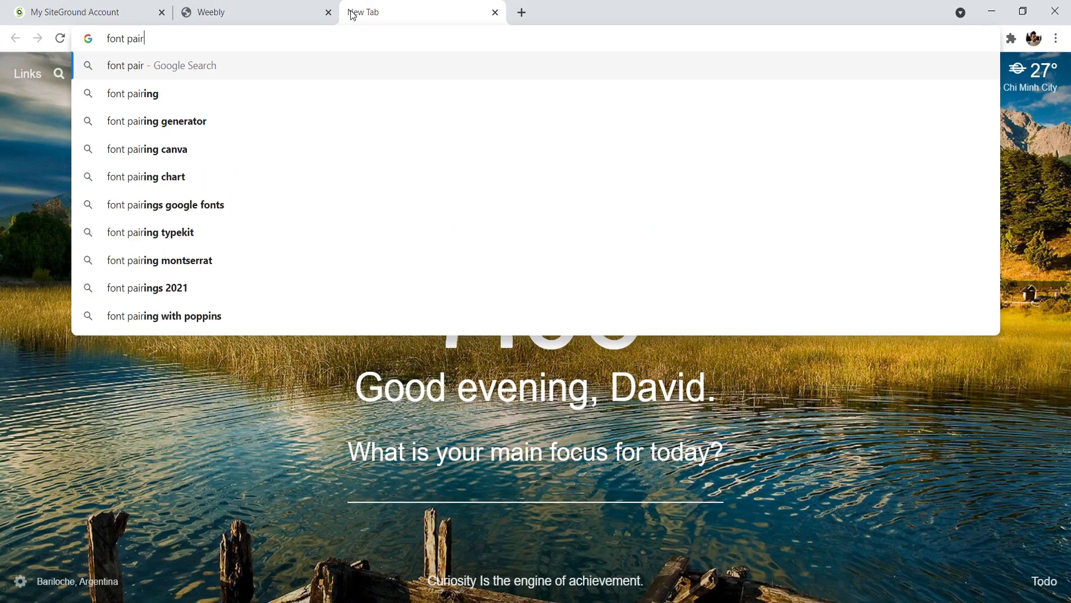
pyautogui.press('Return')
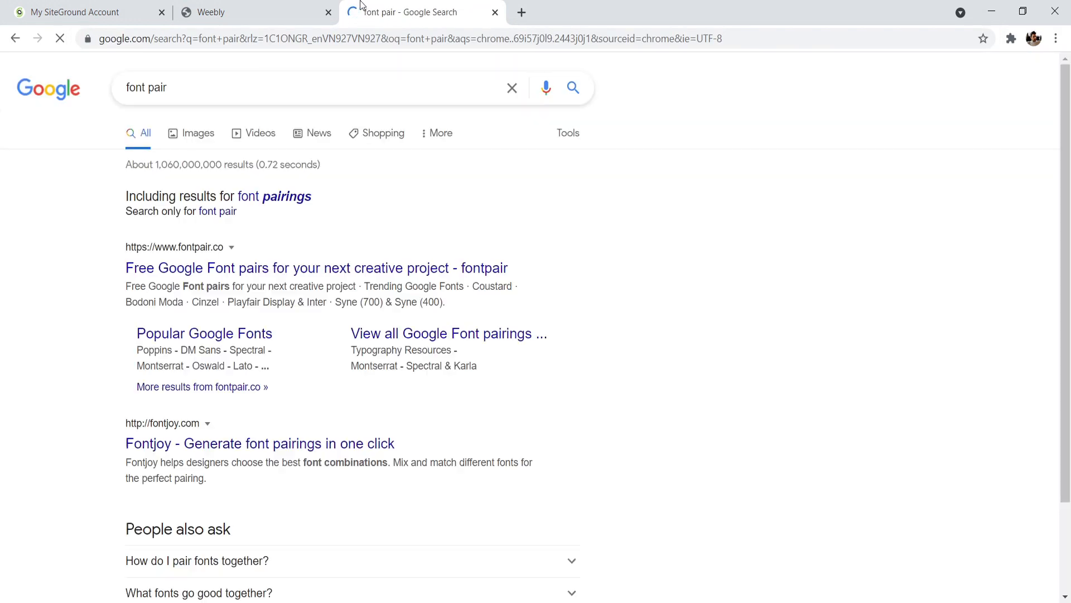
pyautogui.click(246, 268)
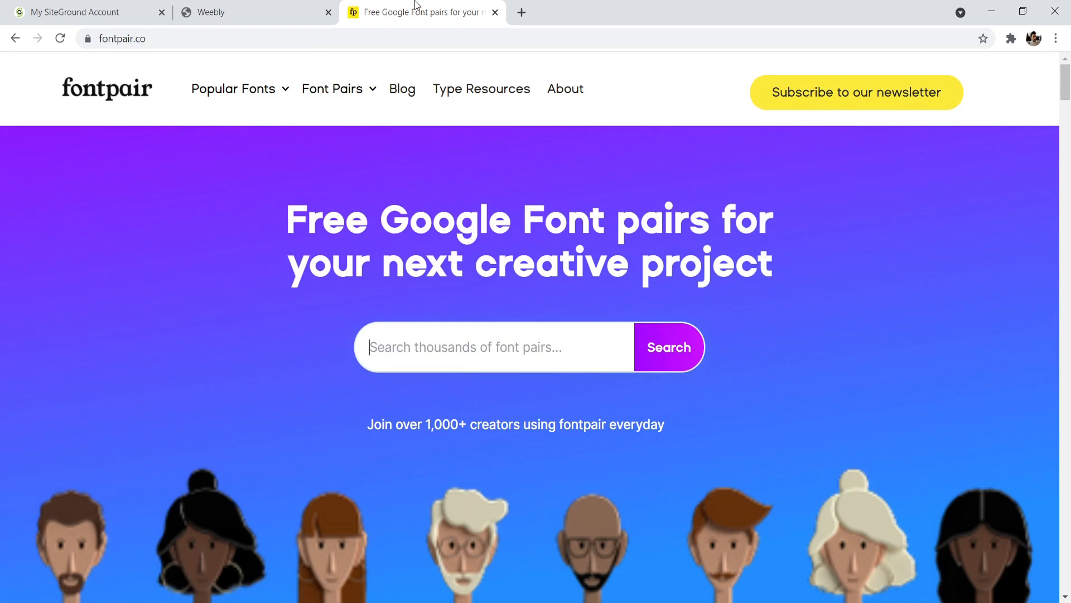
# Open websitecreativepro.com in another new browser tab
pyautogui.click(523, 12)
pyautogui.write('webi')
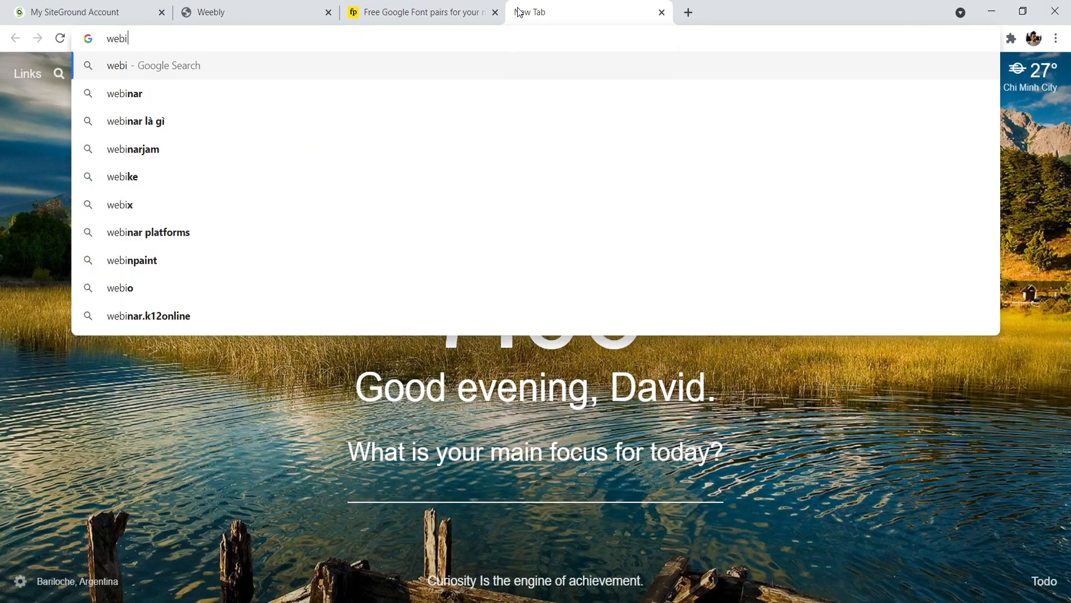
pyautogui.press('BackSpace')
pyautogui.press('BackSpace')
pyautogui.write('e')
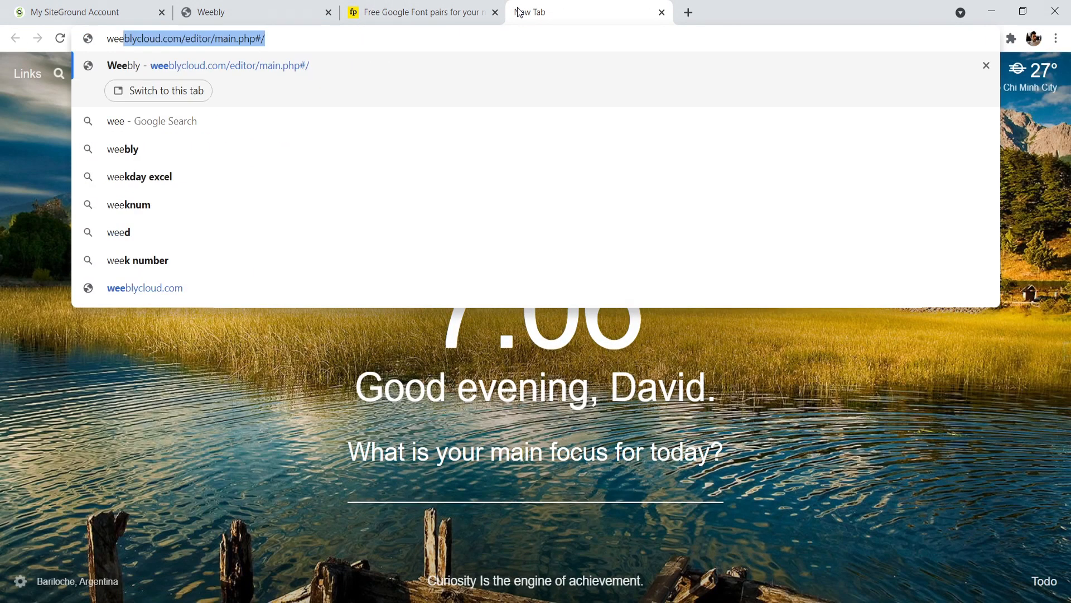
pyautogui.press('BackSpace')
pyautogui.press('BackSpace')
pyautogui.write('bsitecreativepro.co')
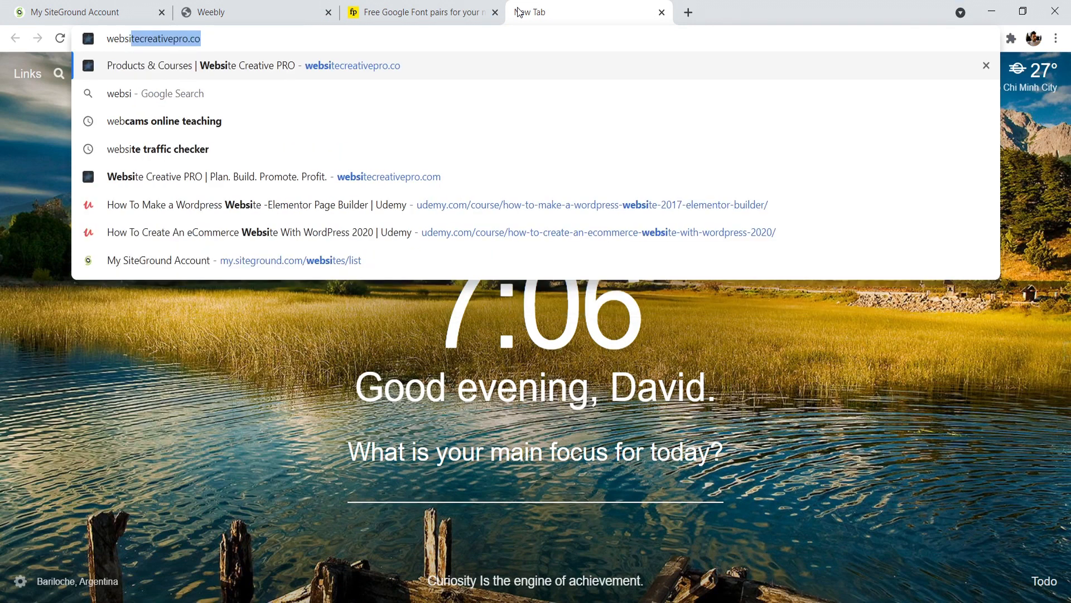
pyautogui.write('m')
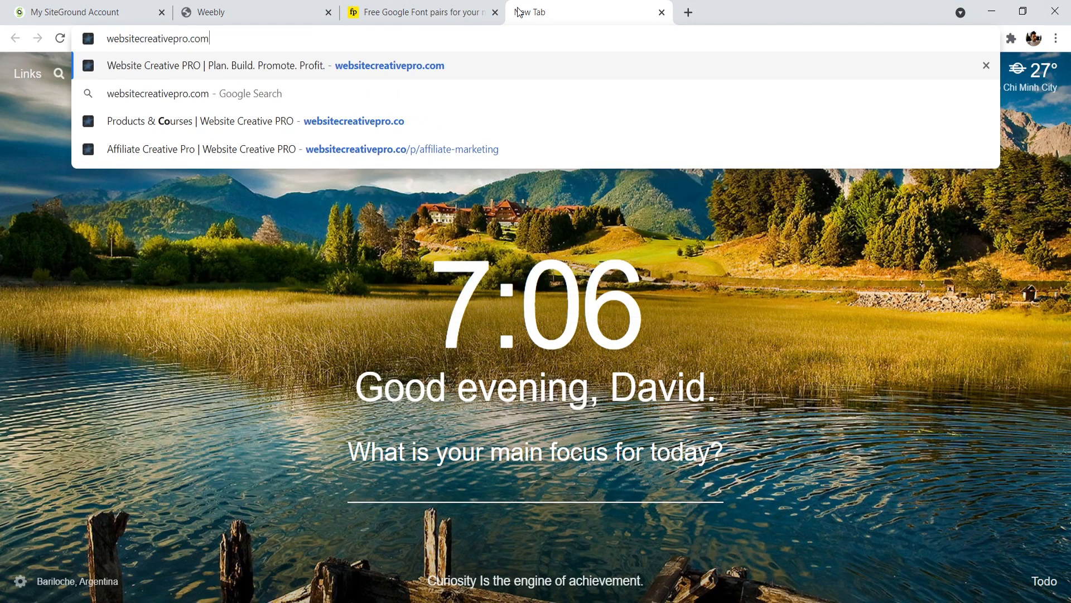
pyautogui.press('Return')
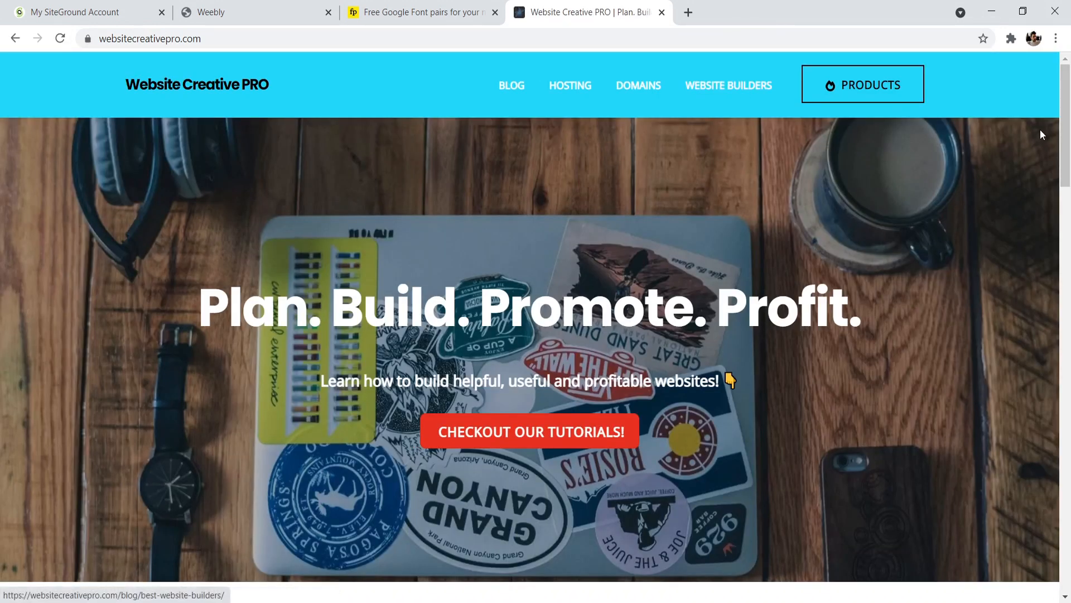
# Examine the fonts of the "Plan. Build. Promote. Profit." headline and the paragraph under "Websites Made Easy!"
pyautogui.moveTo(195, 310); pyautogui.dragTo(864, 313)
pyautogui.scroll(-6, 825, 372)
pyautogui.moveTo(803, 366); pyautogui.dragTo(529, 315)
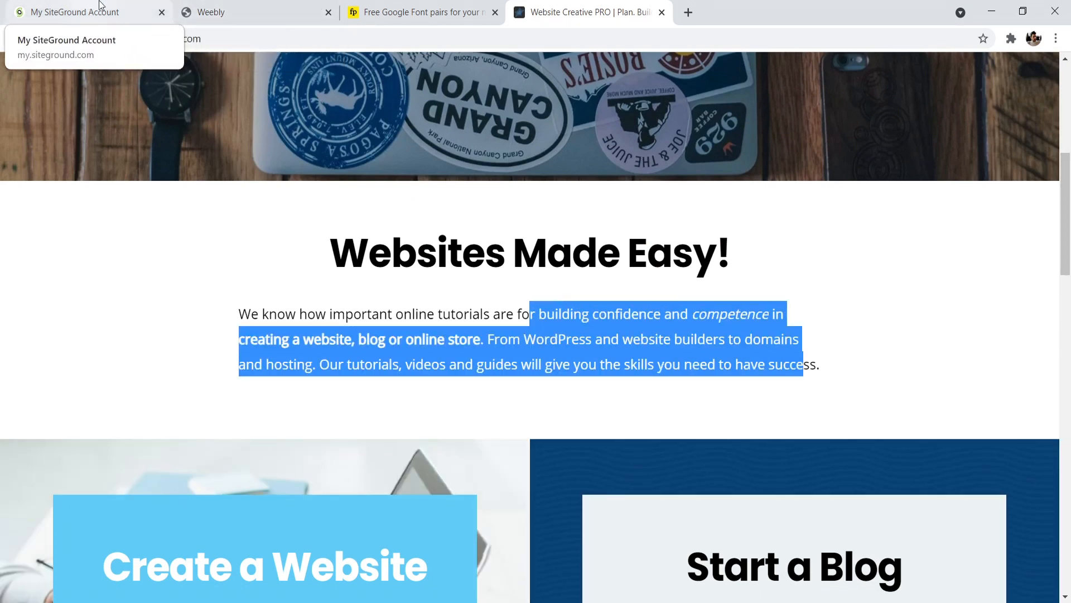
# Switch back to the Weebly editor, look through the text types in the design options and return to the Theme overview
pyautogui.click(249, 7)
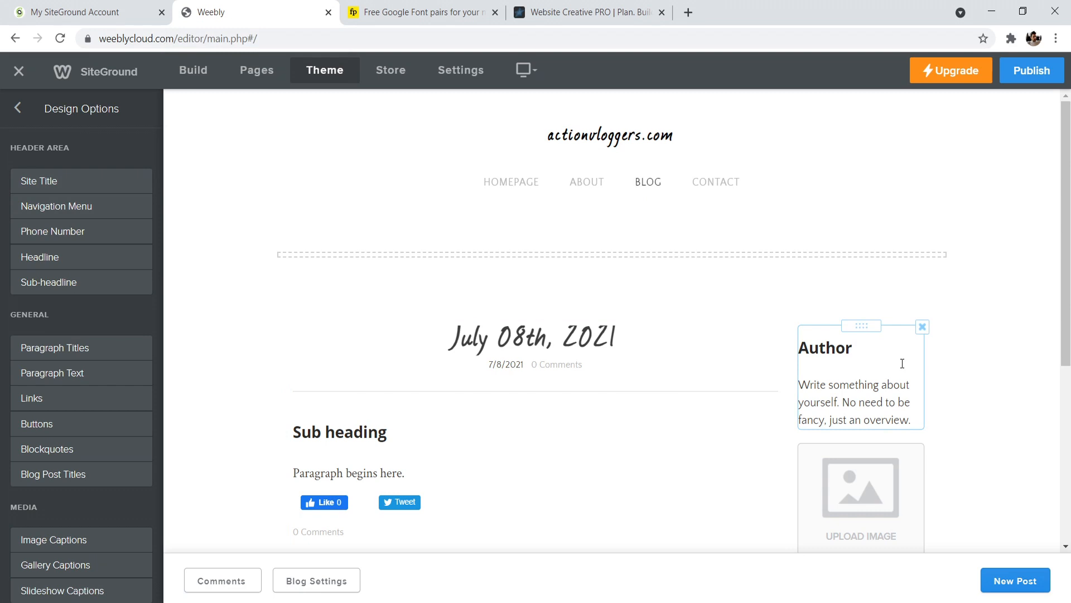
pyautogui.scroll(-2, 79, 316)
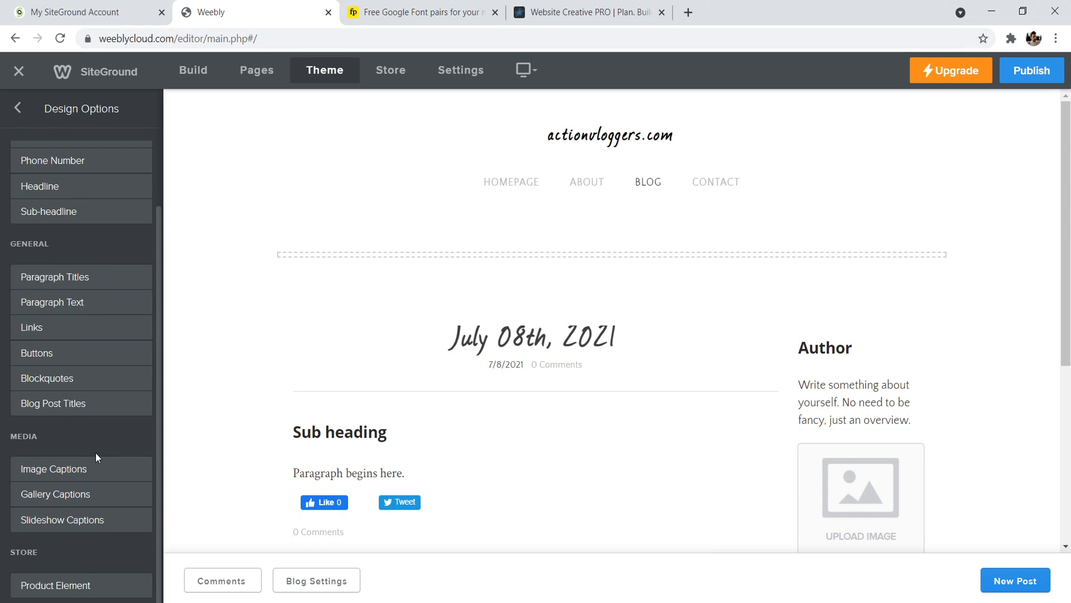
pyautogui.click(17, 107)
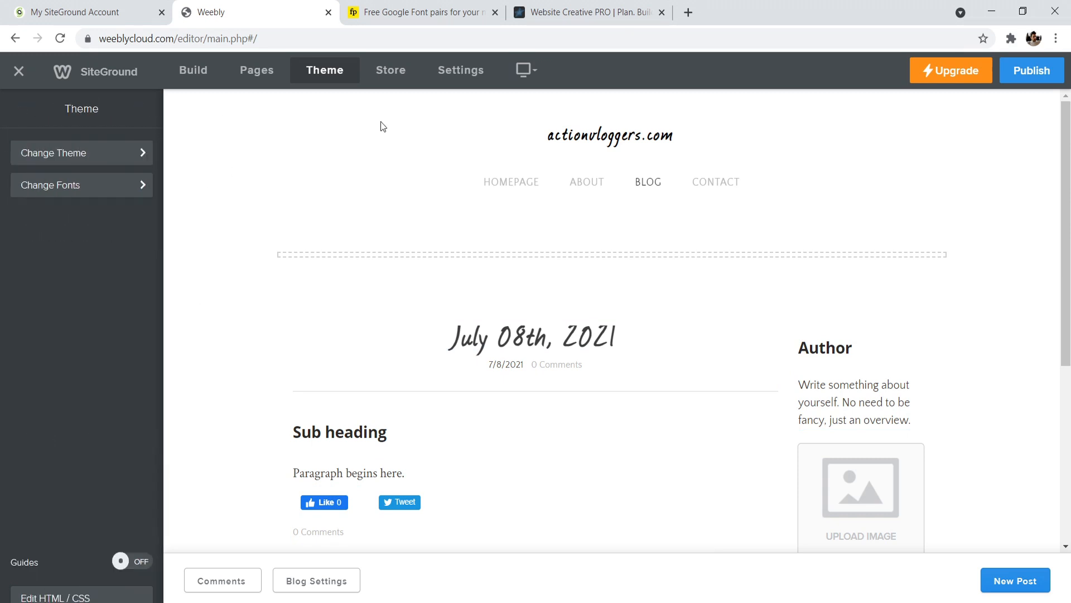
# Look over the store overview with its setup tasks for information, items, payments, shipping and taxes, and close it
pyautogui.click(388, 71)
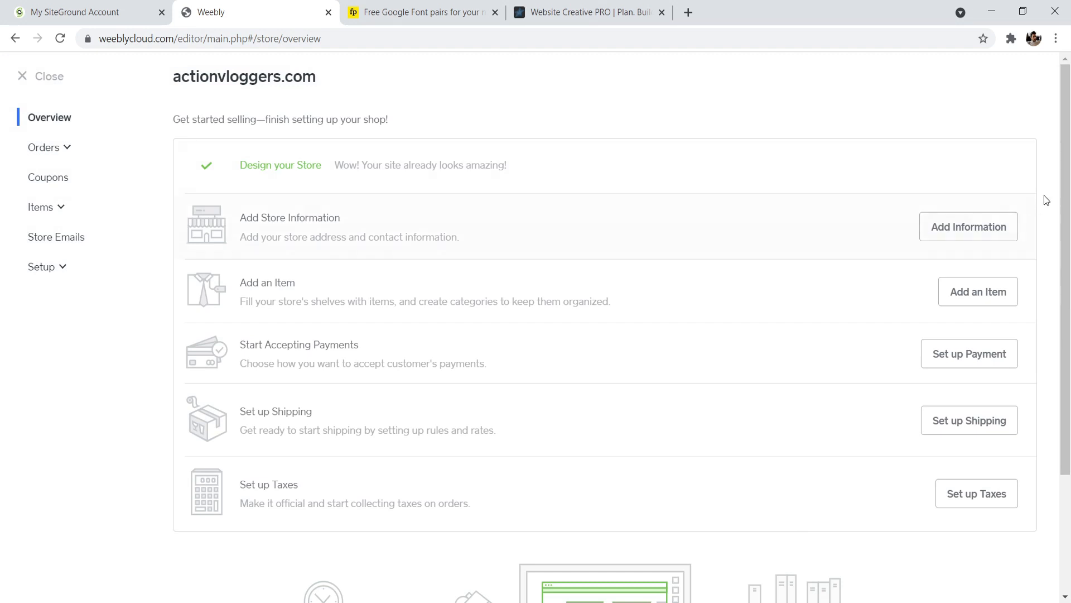
pyautogui.scroll(-2, 1037, 205)
pyautogui.scroll(1, 376, 121)
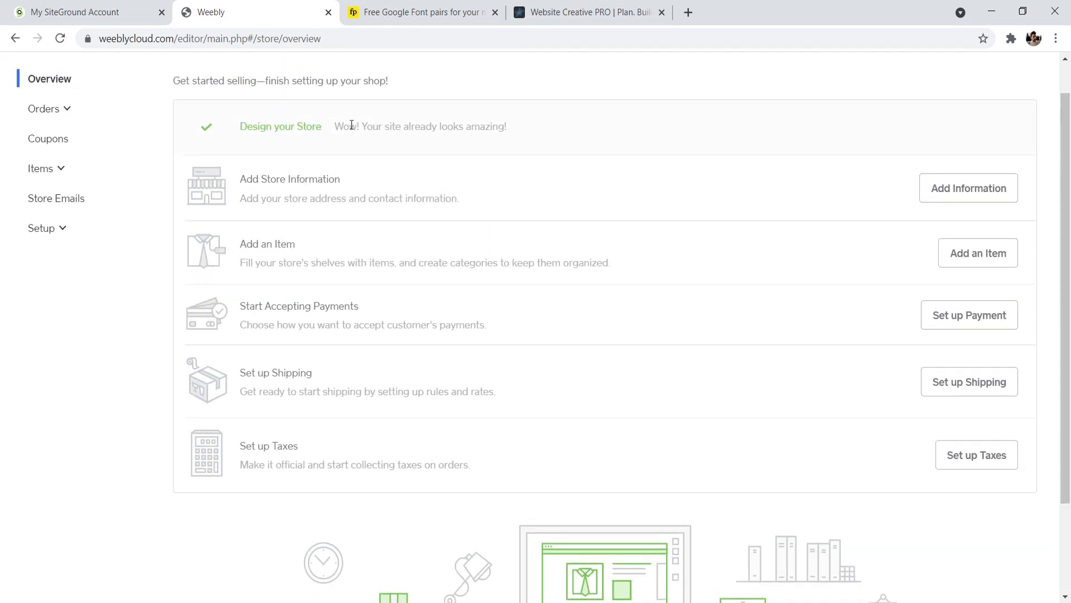
pyautogui.scroll(1, 352, 125)
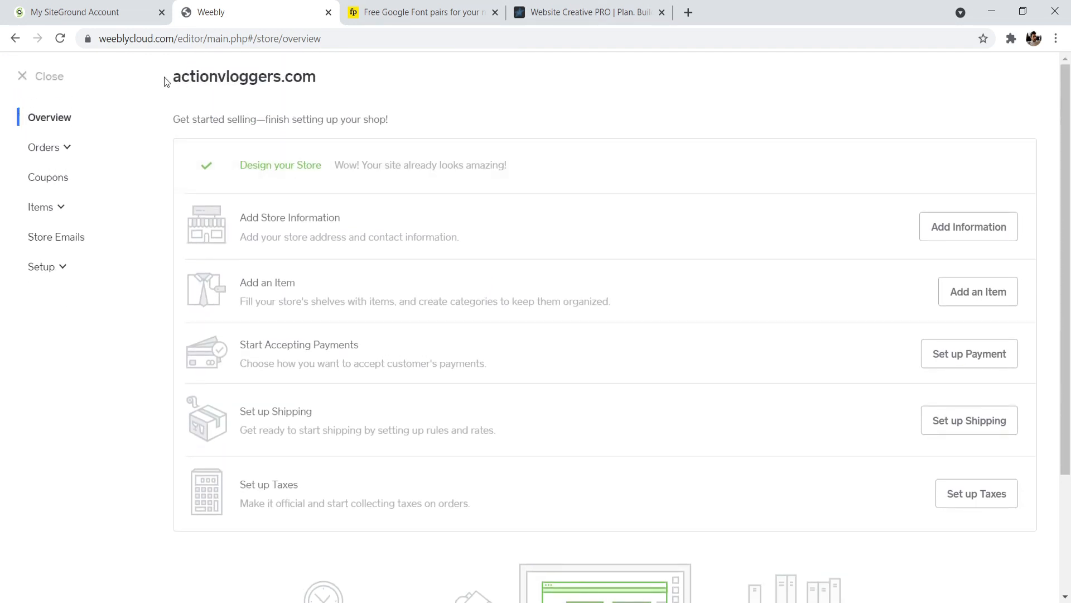
pyautogui.click(32, 81)
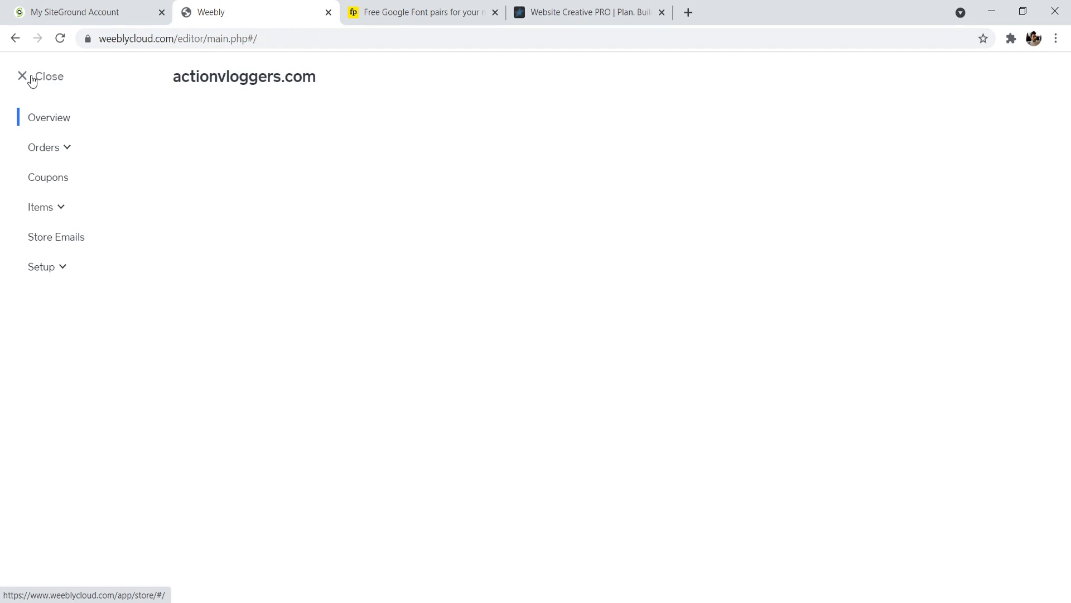
# Review the site's Blog settings, including posts per page, share buttons, sidebar and comment options
pyautogui.click(451, 80)
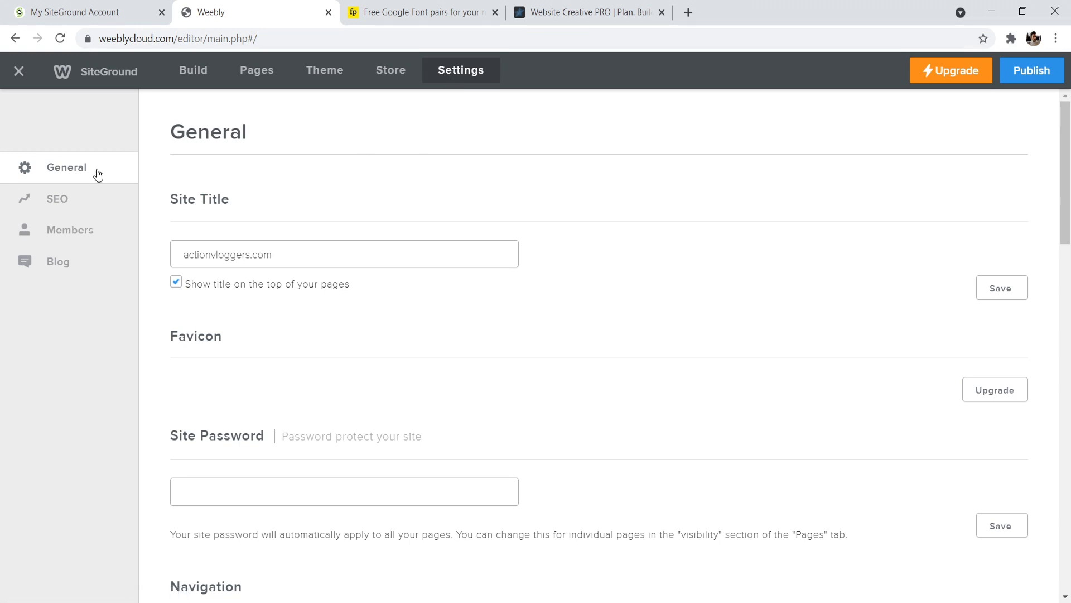
pyautogui.click(72, 261)
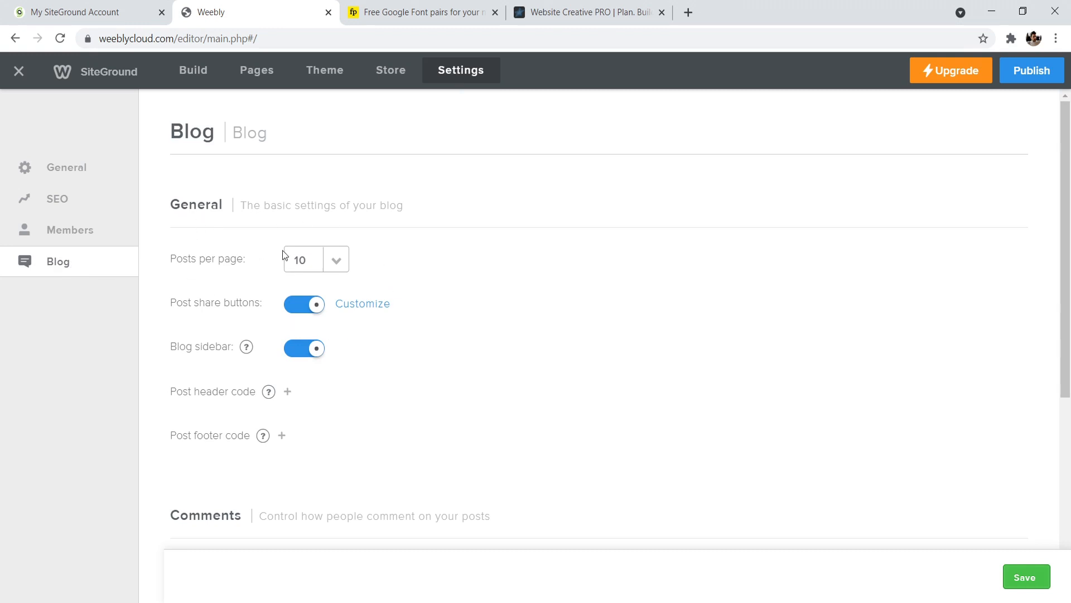
pyautogui.scroll(-4, 283, 254)
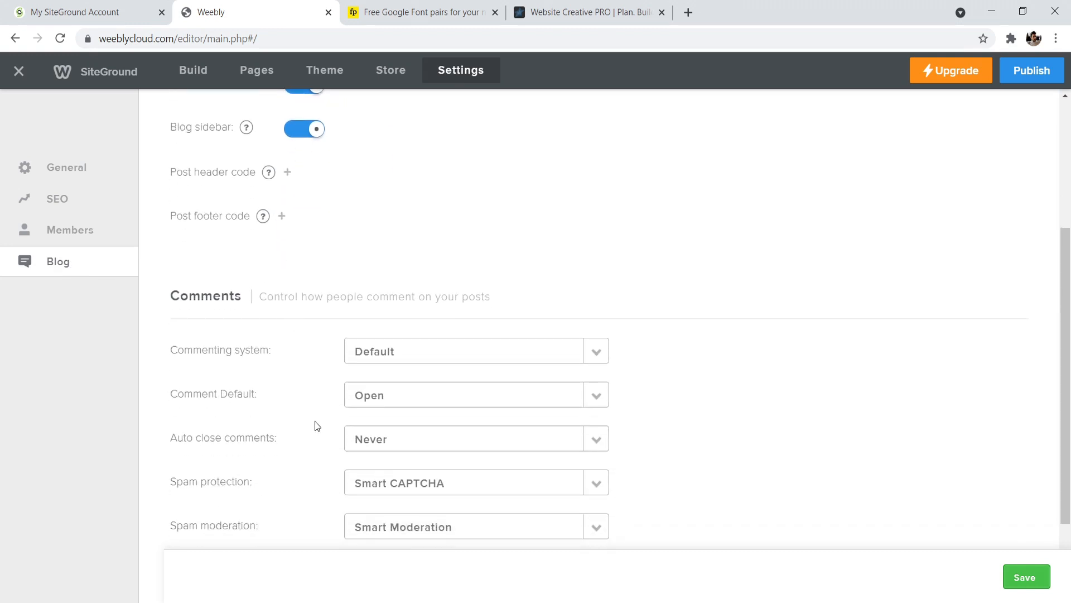
pyautogui.scroll(-2, 335, 362)
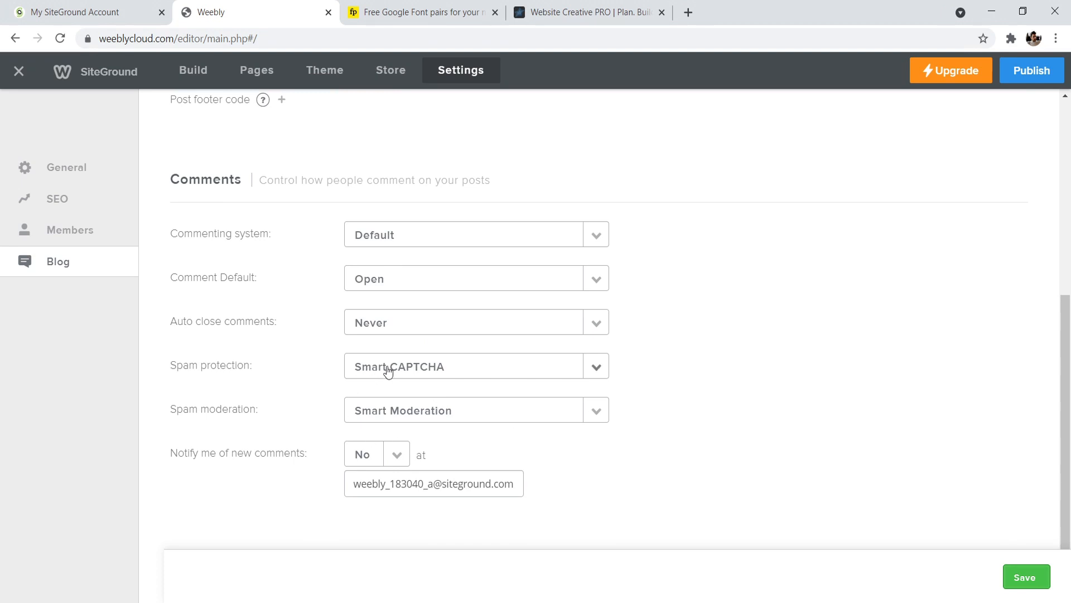
pyautogui.scroll(6, 437, 314)
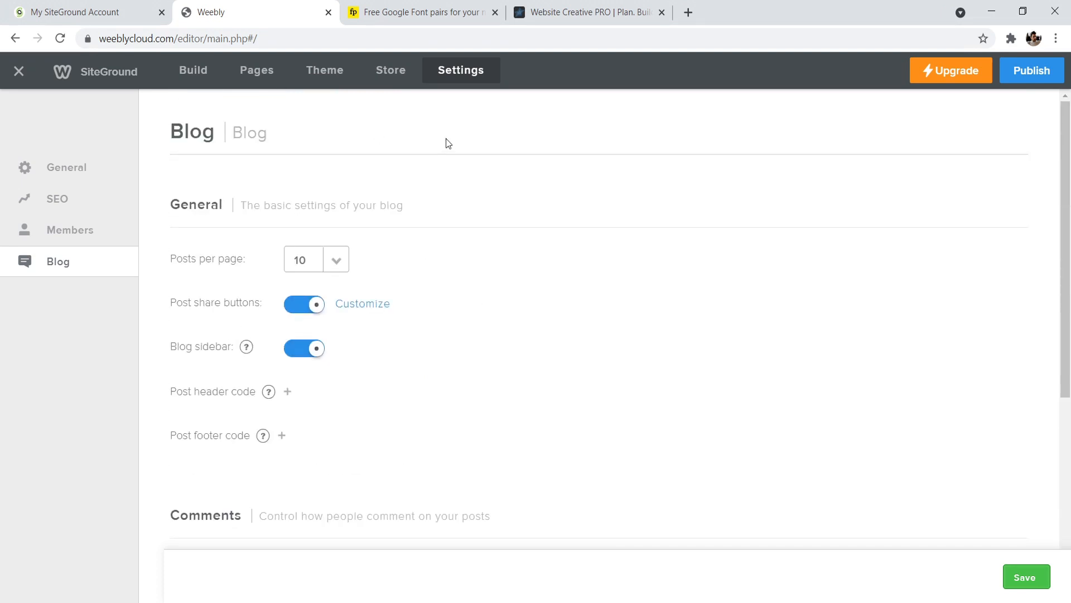
# Open the About page and bring up the build elements for it
pyautogui.click(257, 75)
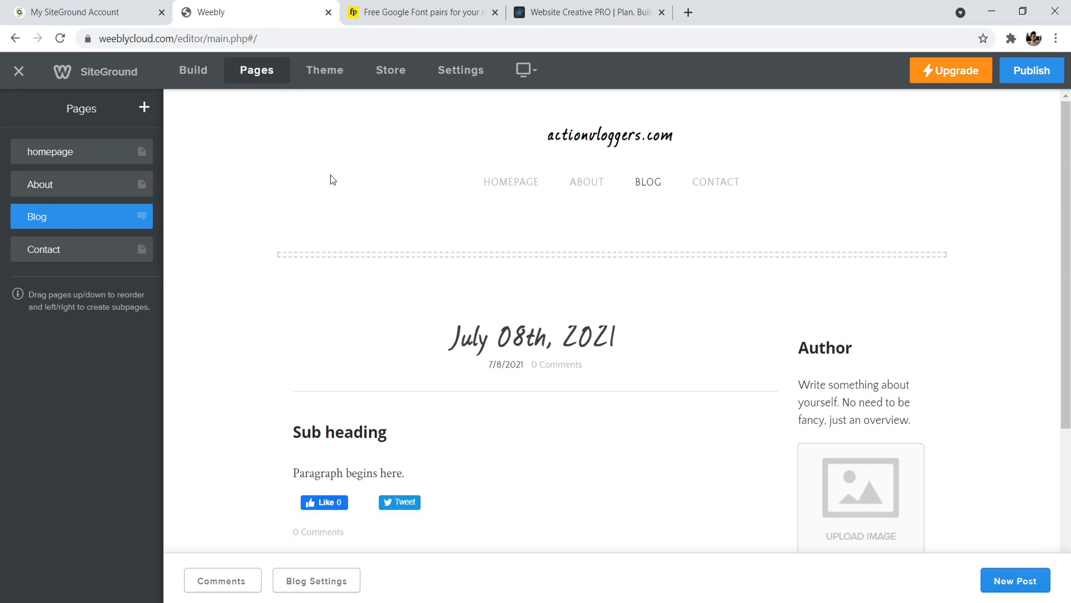
pyautogui.click(90, 192)
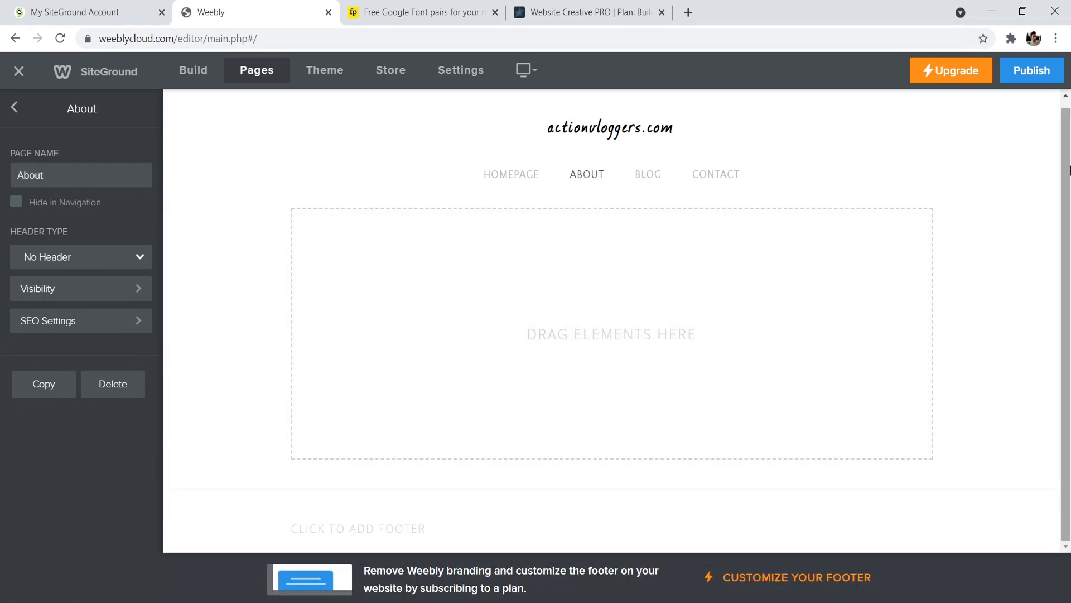
pyautogui.click(192, 69)
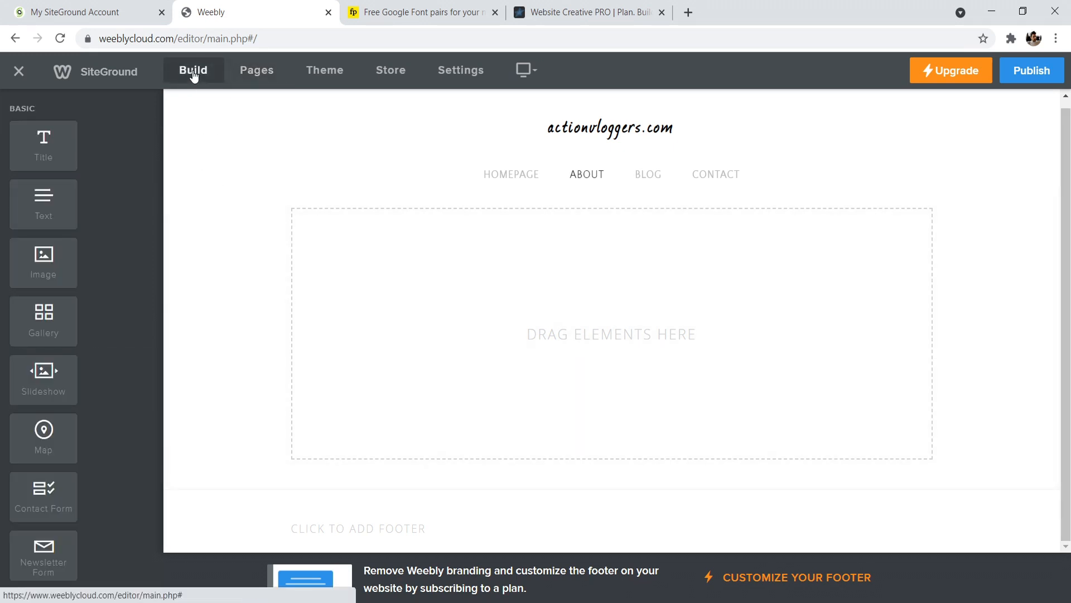
# Look through the available build elements, from the Basic and Structure groups to Media, Ecommerce and More
pyautogui.scroll(-4, 53, 151)
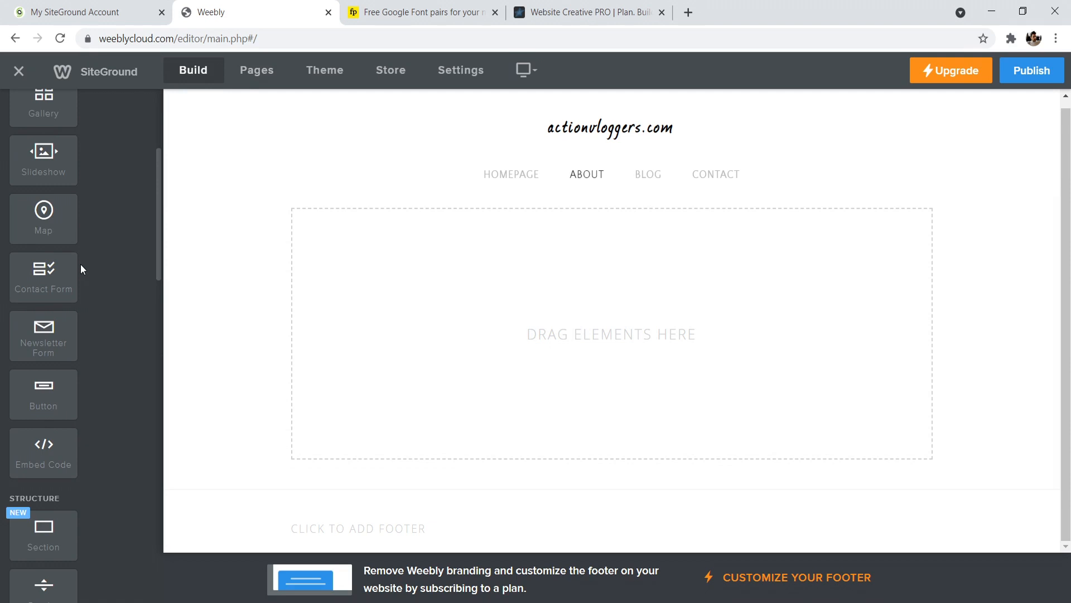
pyautogui.scroll(-10, 80, 269)
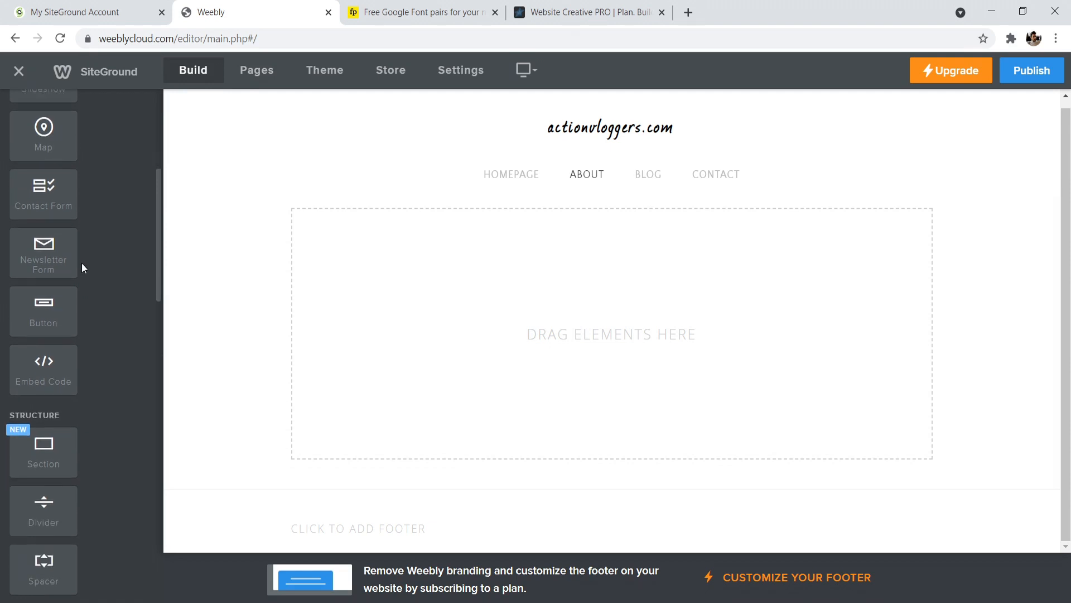
pyautogui.scroll(14, 65, 273)
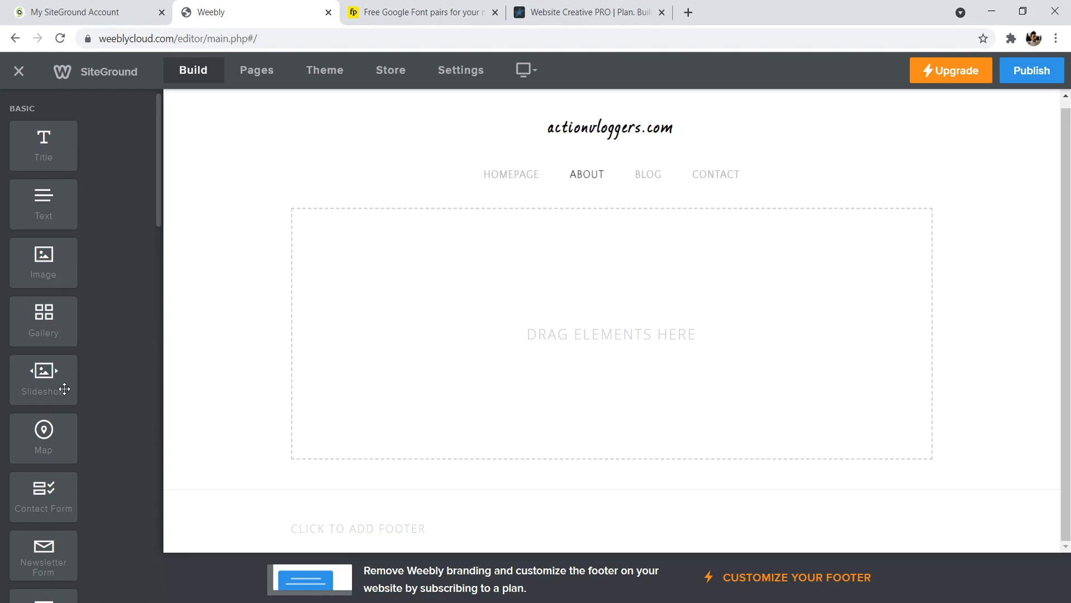
pyautogui.scroll(-3, 46, 446)
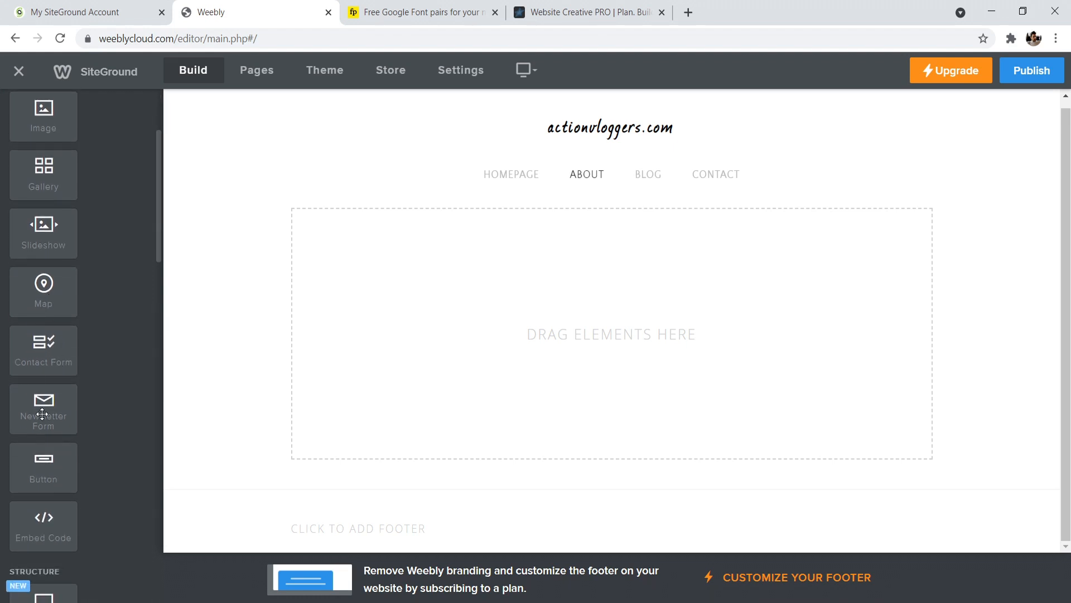
pyautogui.scroll(-1, 66, 460)
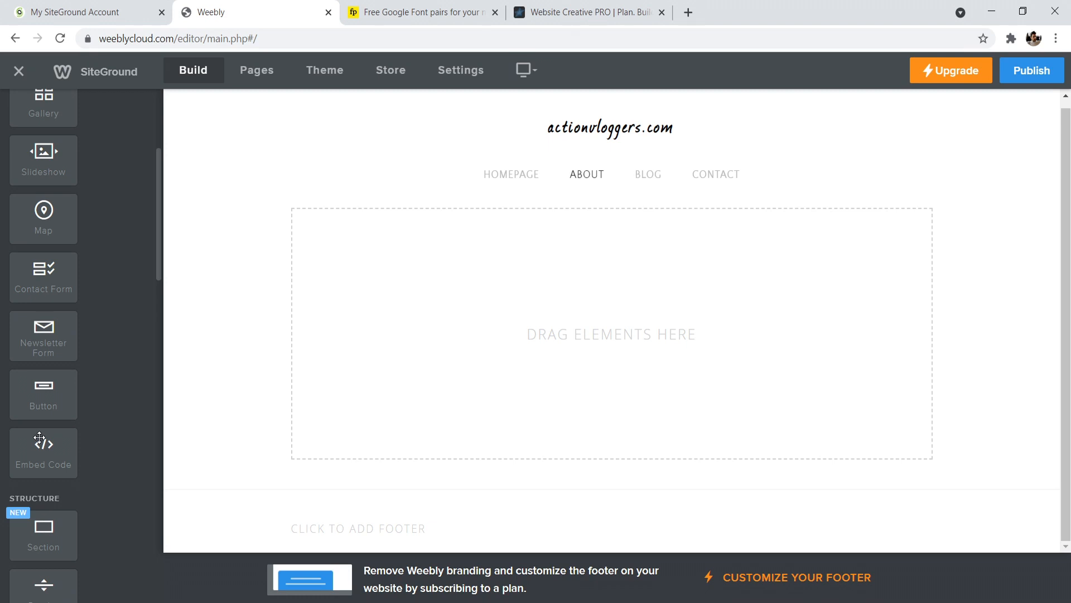
pyautogui.scroll(-5, 30, 408)
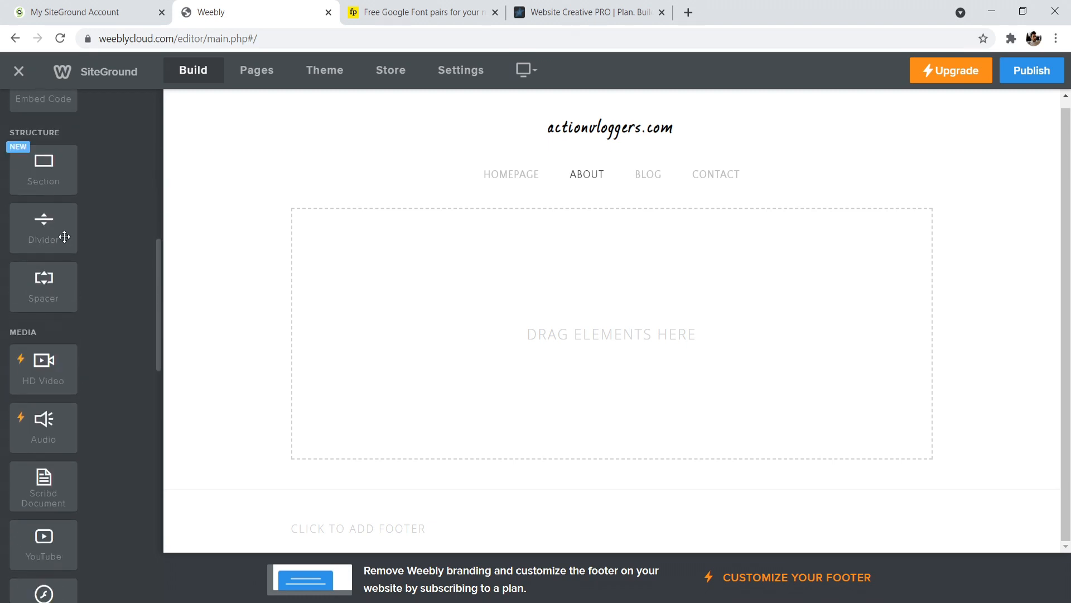
pyautogui.scroll(-3, 49, 302)
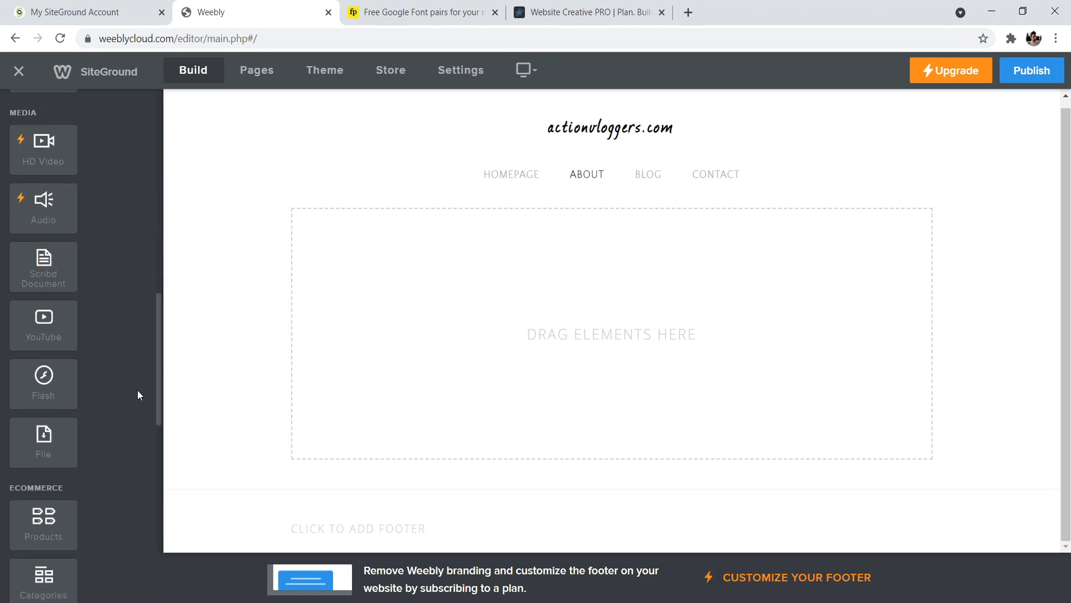
pyautogui.scroll(-3, 56, 315)
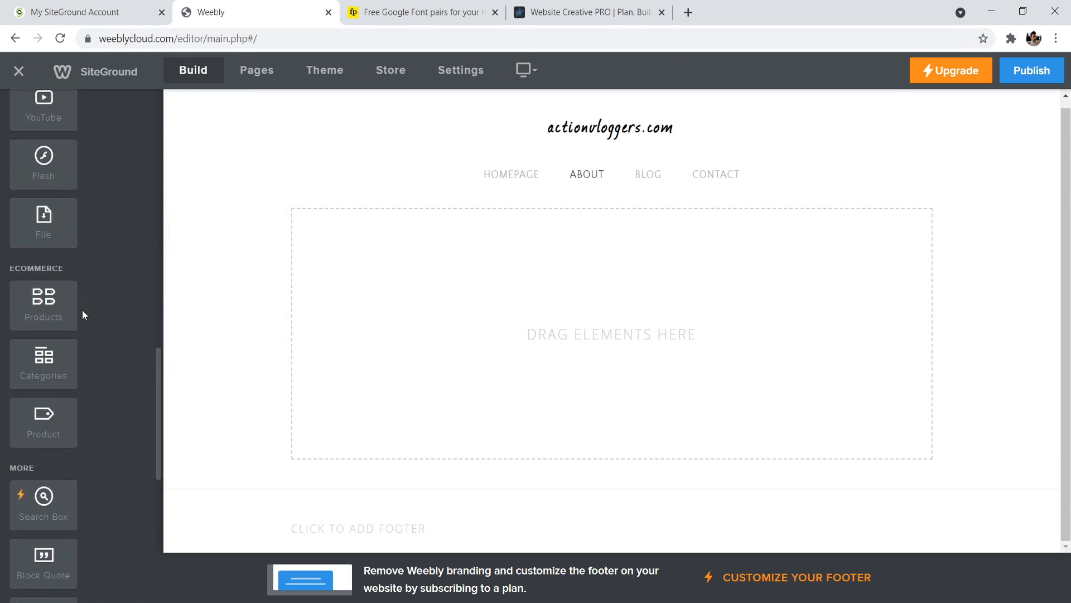
pyautogui.scroll(-4, 35, 277)
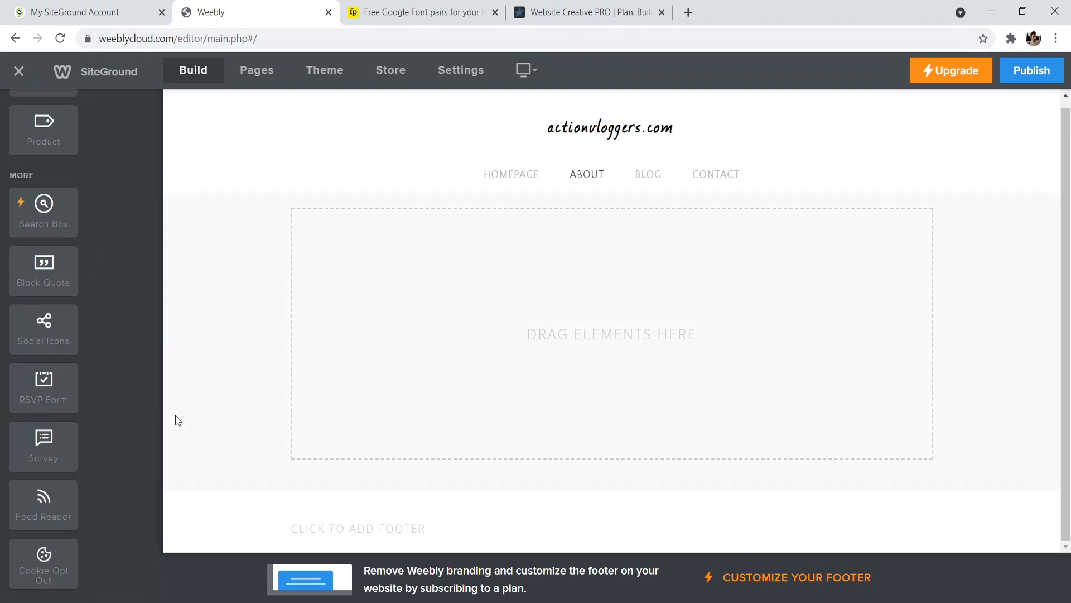
pyautogui.scroll(1, 694, 289)
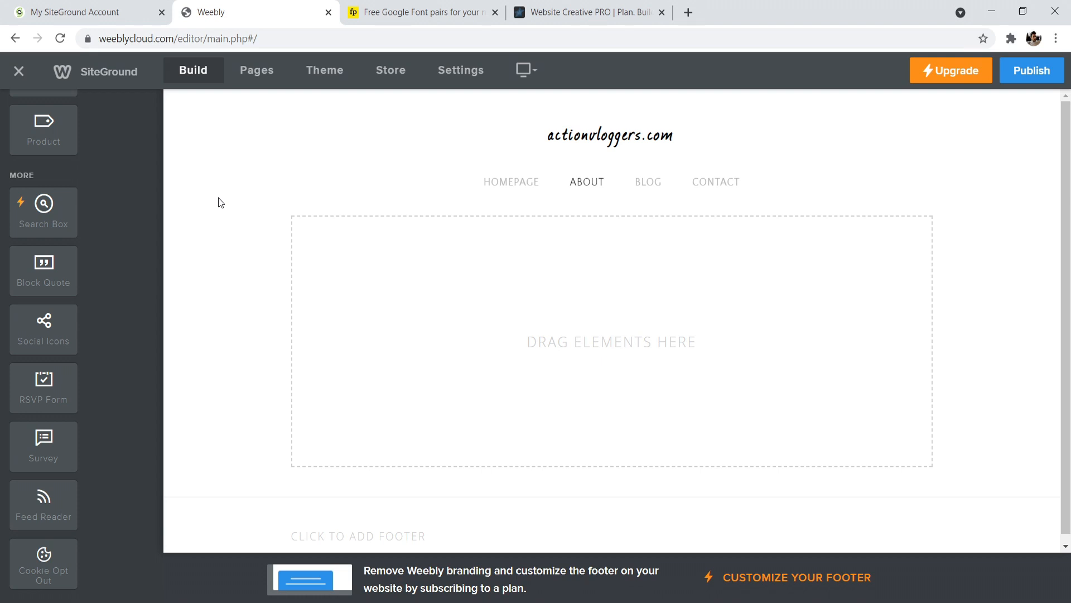
# Add an Image element to the About page and upload the photo P_20161212_071232_vHDR_Auto from the Thailand folder into it
pyautogui.scroll(10, 112, 316)
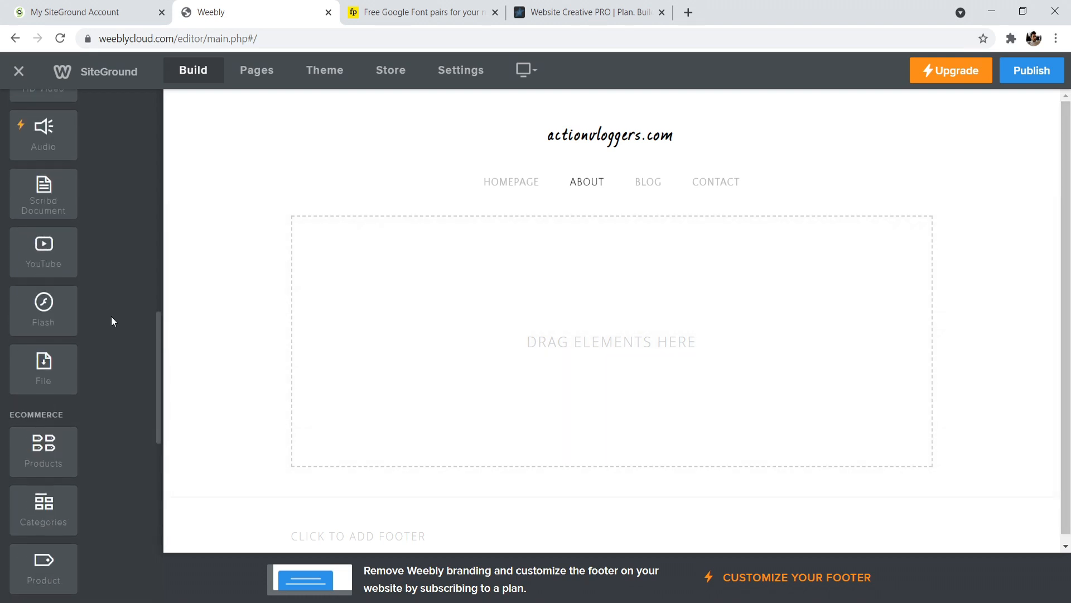
pyautogui.scroll(10, 96, 289)
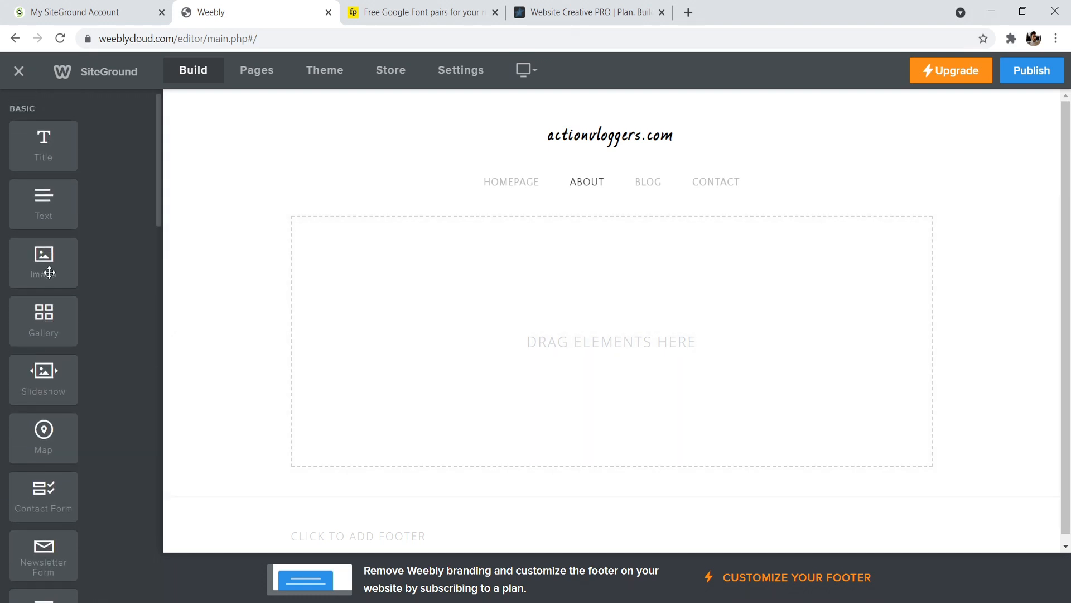
pyautogui.moveTo(53, 269); pyautogui.dragTo(566, 302)
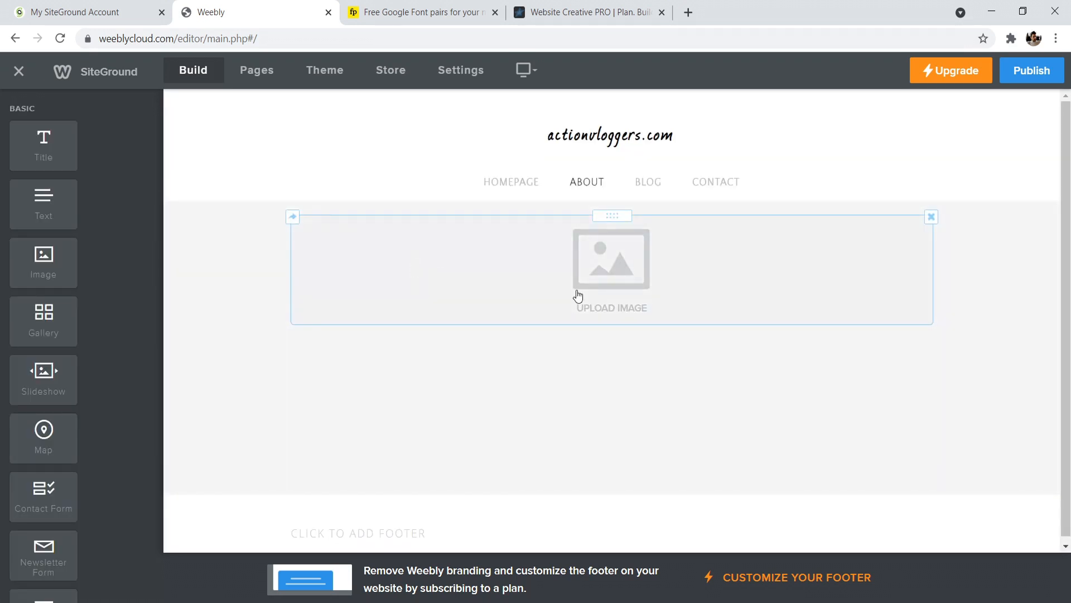
pyautogui.click(620, 264)
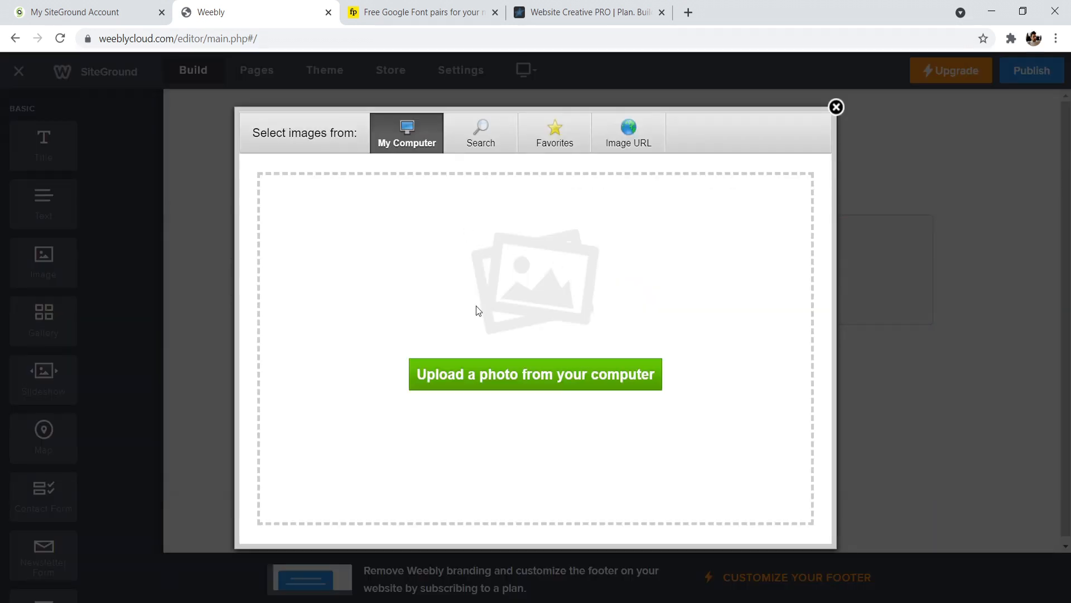
pyautogui.click(554, 369)
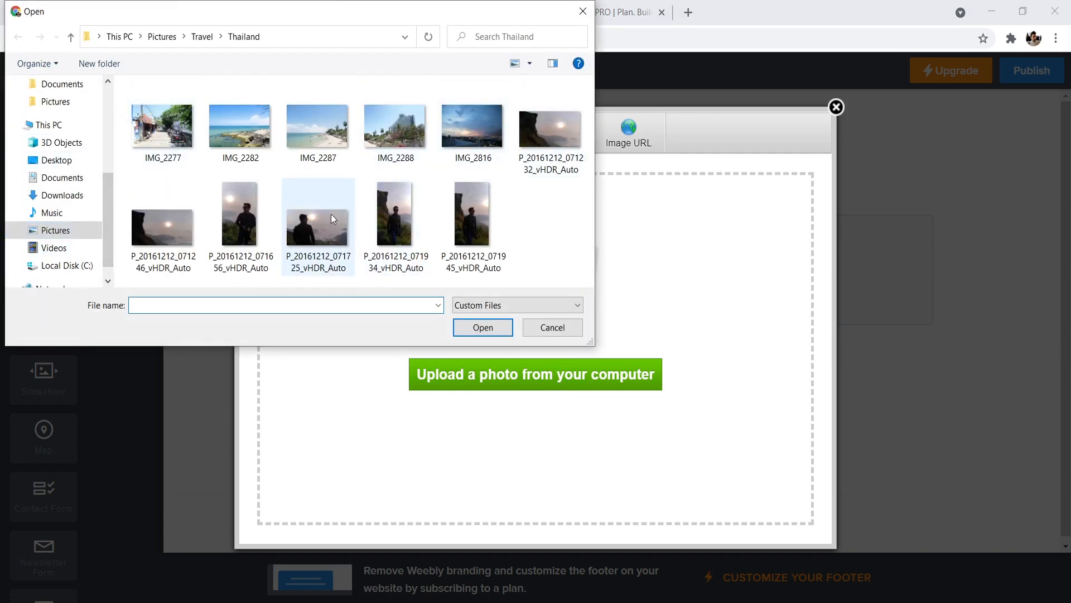
pyautogui.click(551, 129)
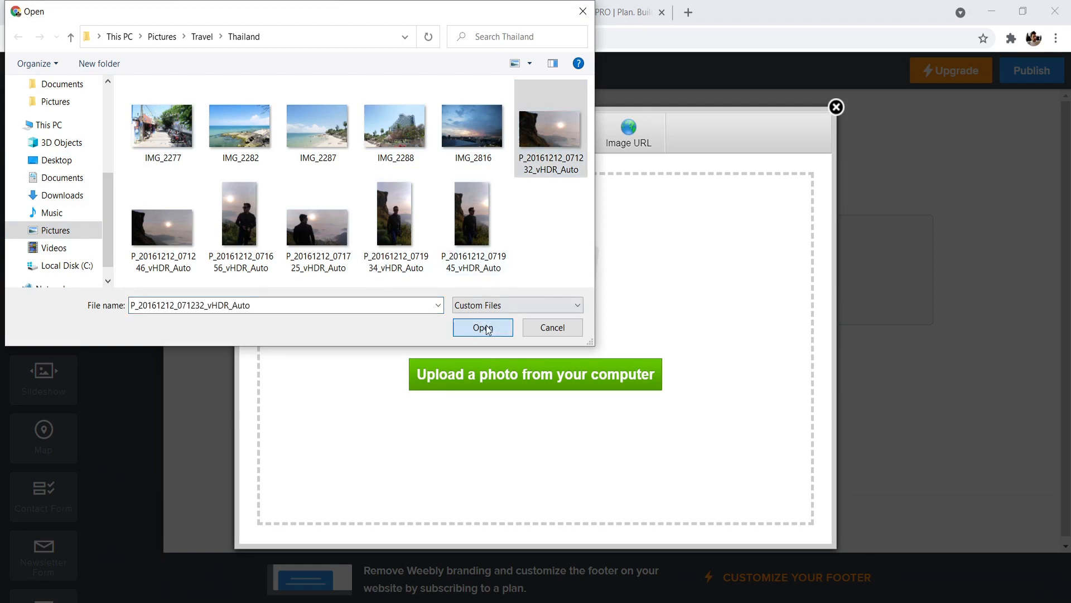
pyautogui.click(483, 327)
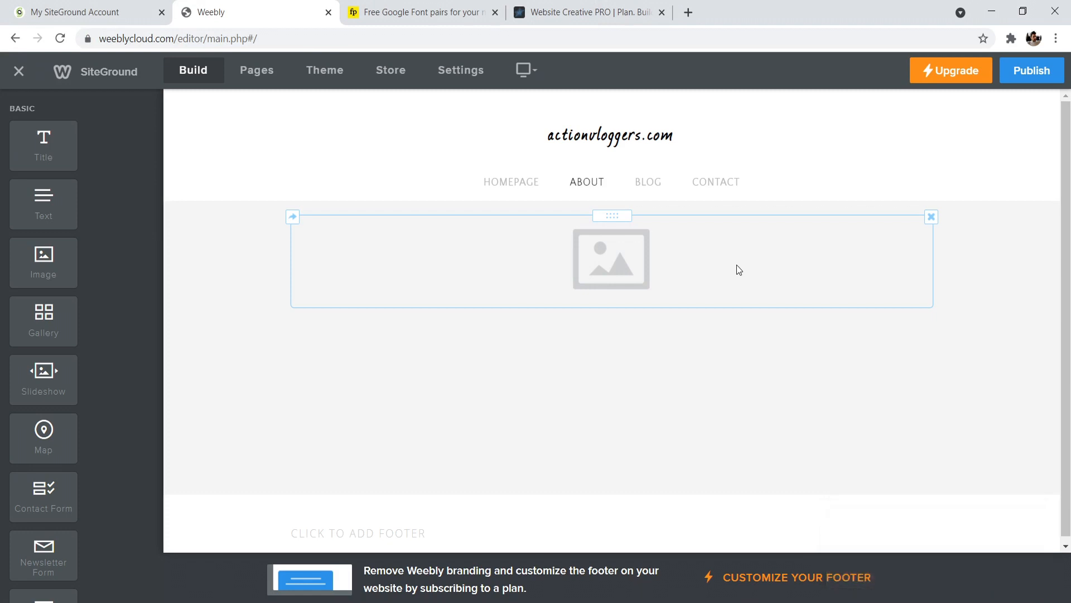
# Look over the uploaded photo on the About page and its options for being moved or copied to another page
pyautogui.scroll(-2, 701, 389)
pyautogui.scroll(3, 742, 299)
pyautogui.scroll(-3, 709, 278)
pyautogui.scroll(3, 727, 290)
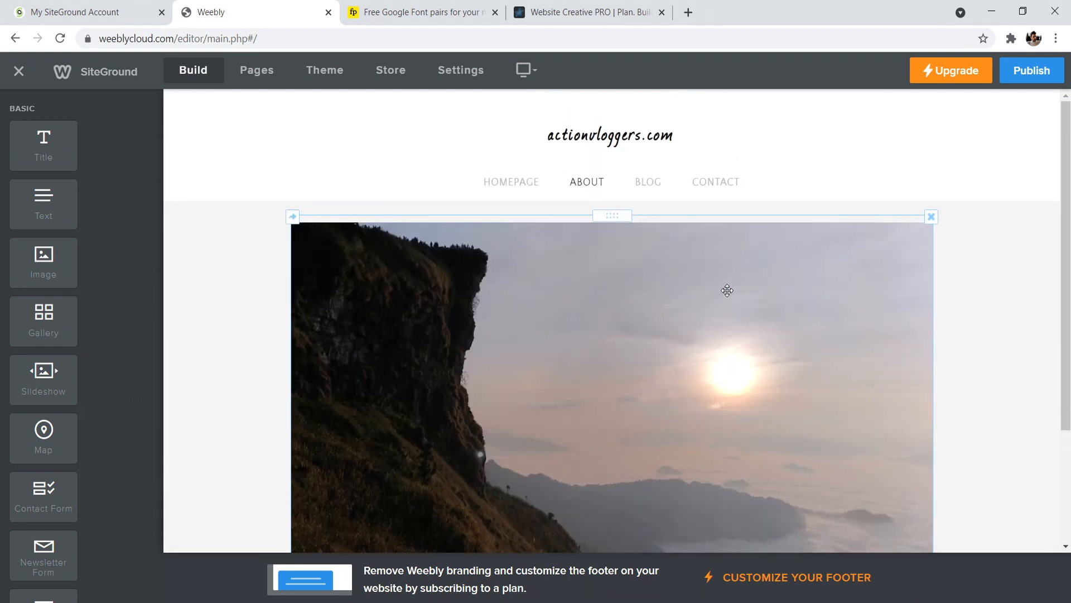
pyautogui.scroll(-2, 728, 291)
pyautogui.scroll(2, 693, 299)
pyautogui.moveTo(610, 217)
pyautogui.mouseDown()
pyautogui.moveTo(617, 282)
pyautogui.moveTo(599, 229)
pyautogui.mouseUp()
pyautogui.click(293, 218)
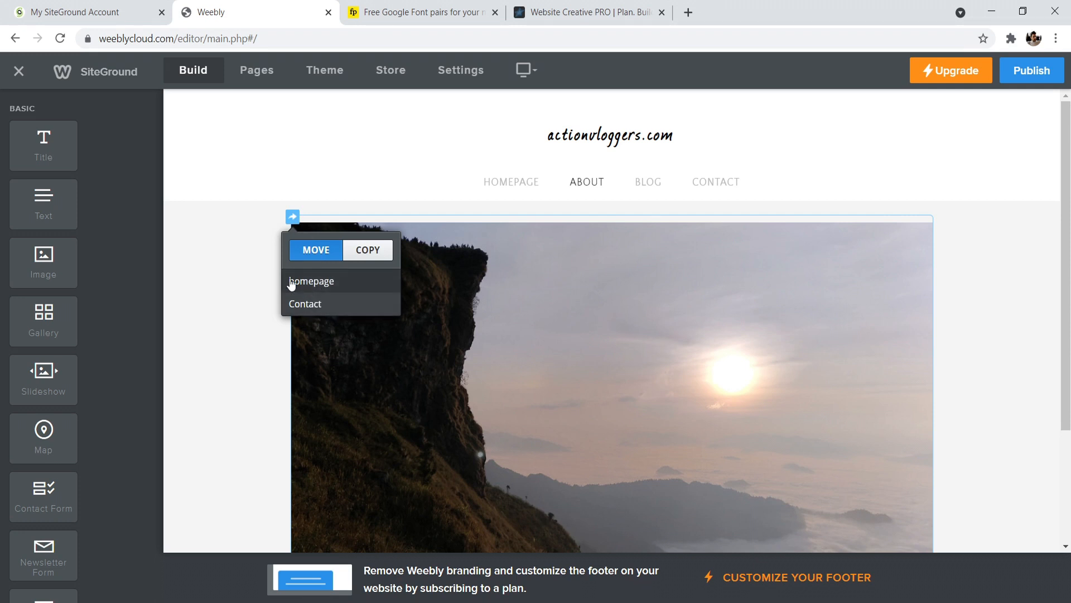
pyautogui.click(219, 249)
# Scale the photo on the About page down proportionally so that it is narrower than its content area
pyautogui.moveTo(1067, 241); pyautogui.dragTo(1069, 306)
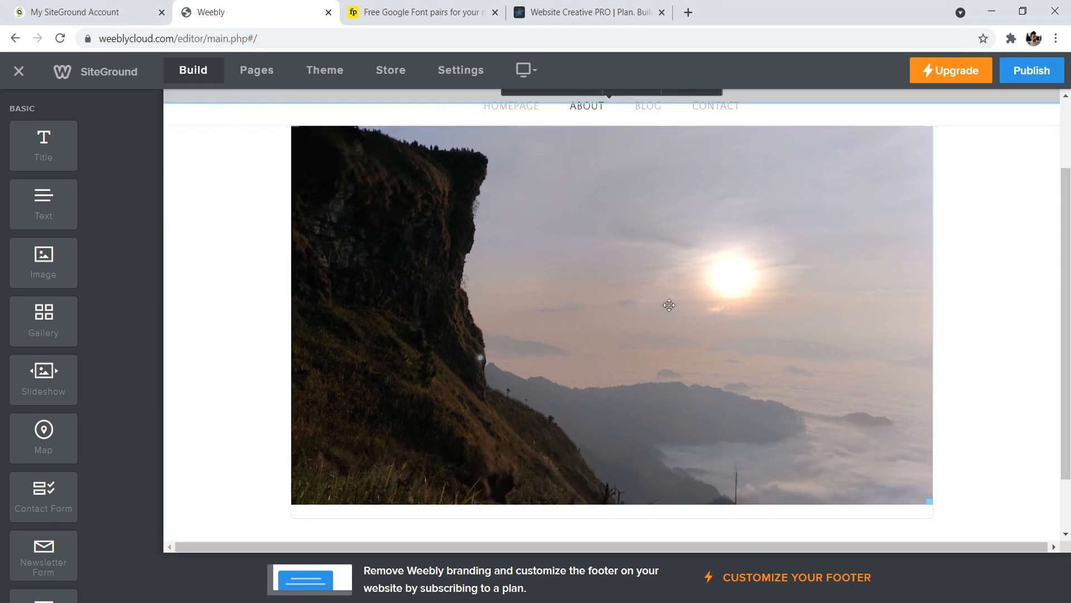
pyautogui.click(646, 313)
pyautogui.moveTo(929, 497); pyautogui.dragTo(899, 478)
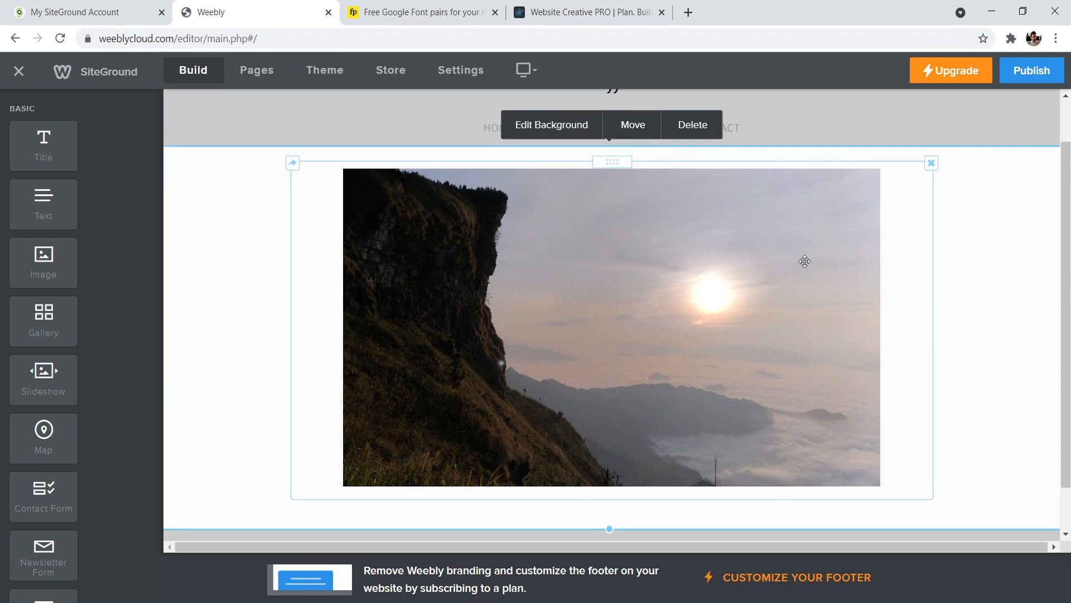
# Review the photo's settings, from editing and replacing it to lightbox, link, alignment, spacing, caption and advanced options, and close them
pyautogui.click(690, 253)
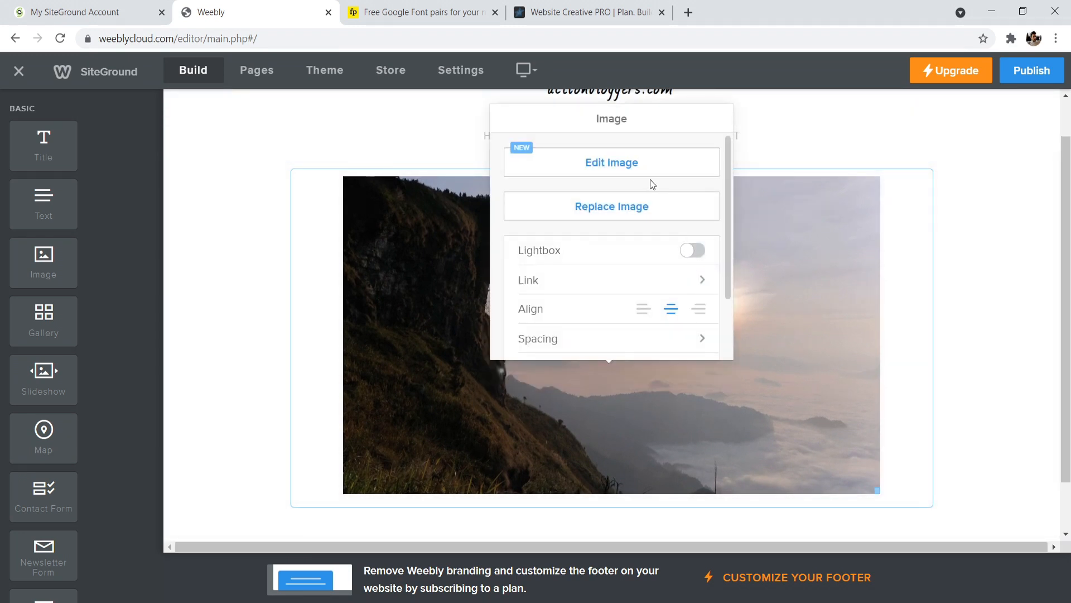
pyautogui.scroll(-1, 725, 218)
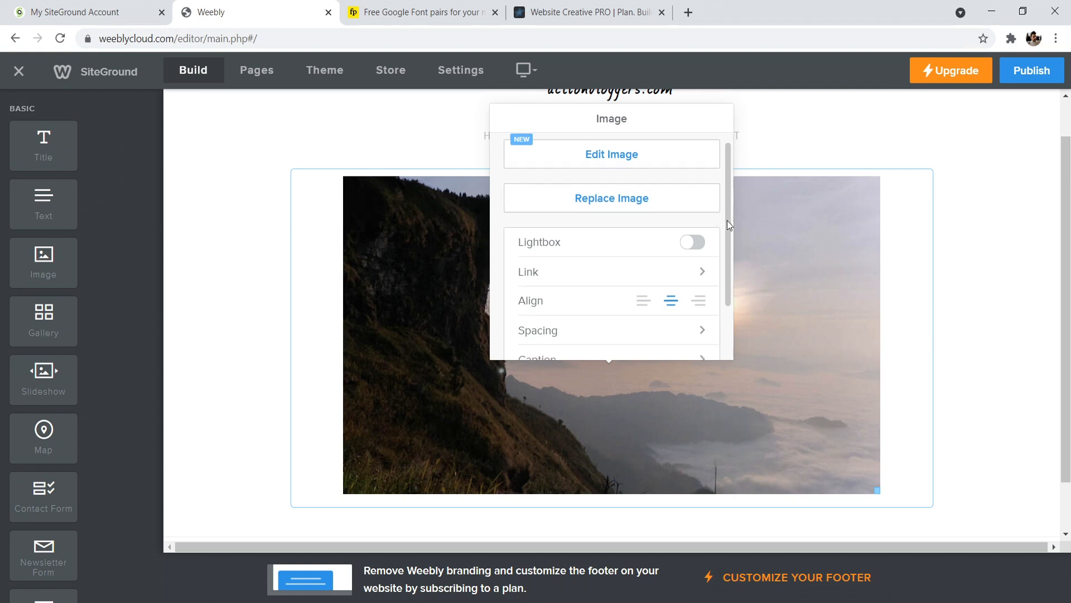
pyautogui.scroll(-1, 676, 274)
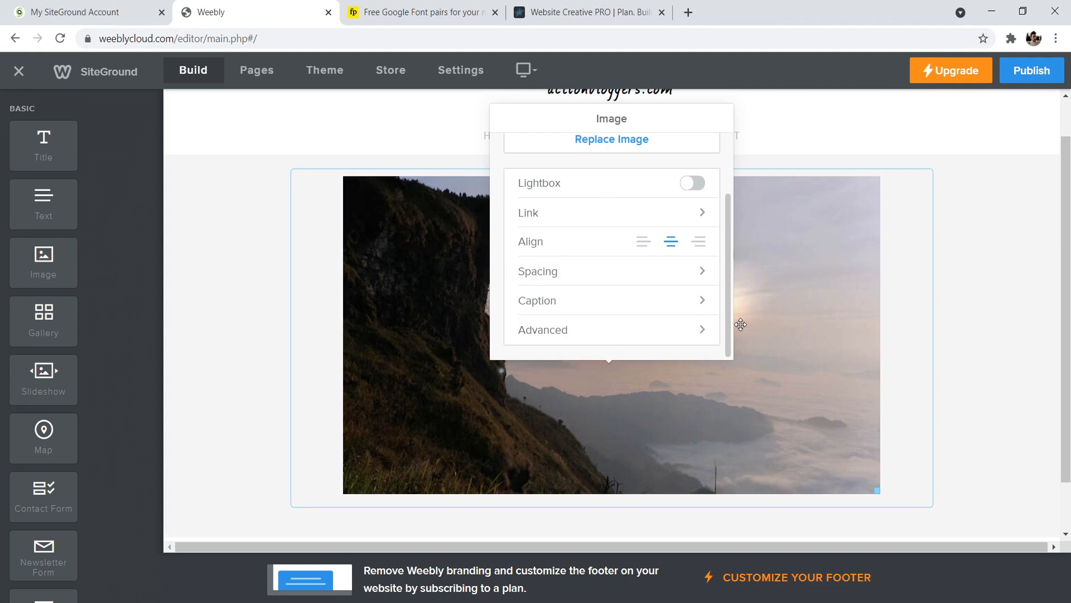
pyautogui.click(1011, 331)
pyautogui.scroll(1, 962, 294)
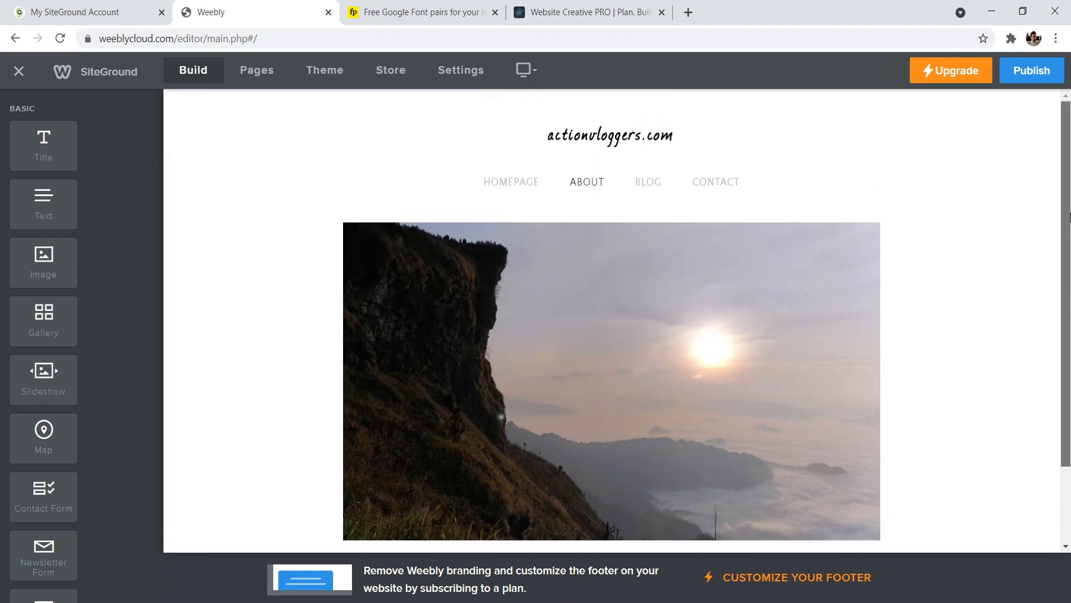
pyautogui.scroll(-1, 961, 295)
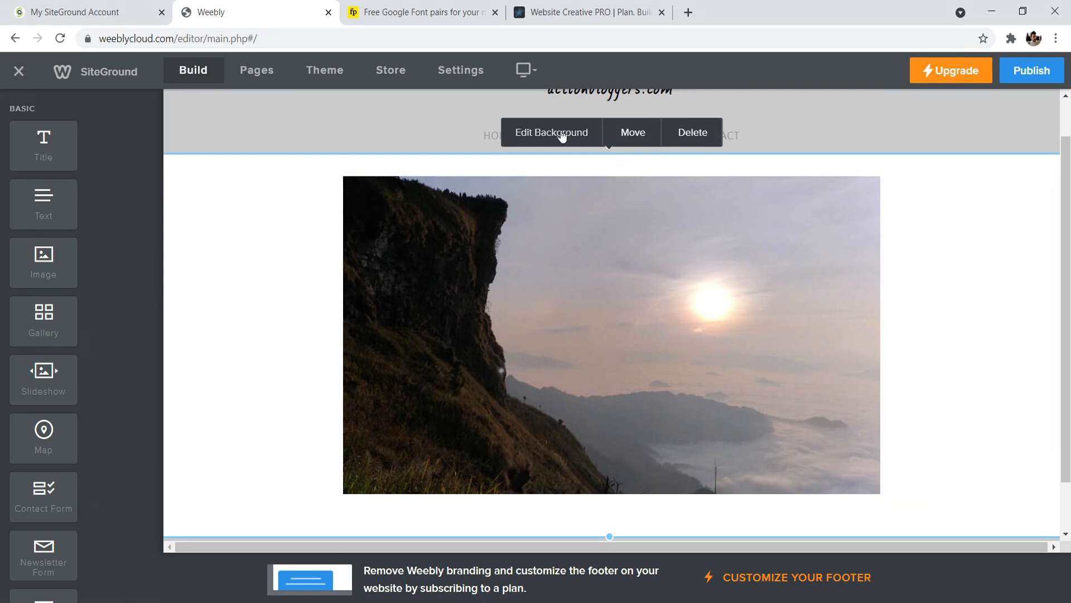
pyautogui.scroll(1, 999, 345)
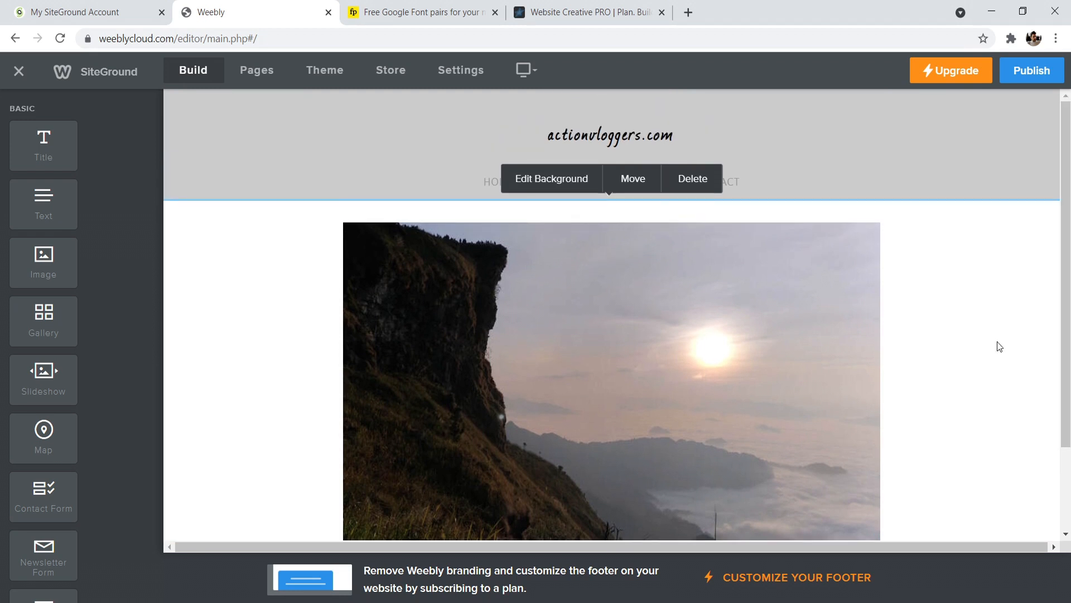
pyautogui.click(778, 286)
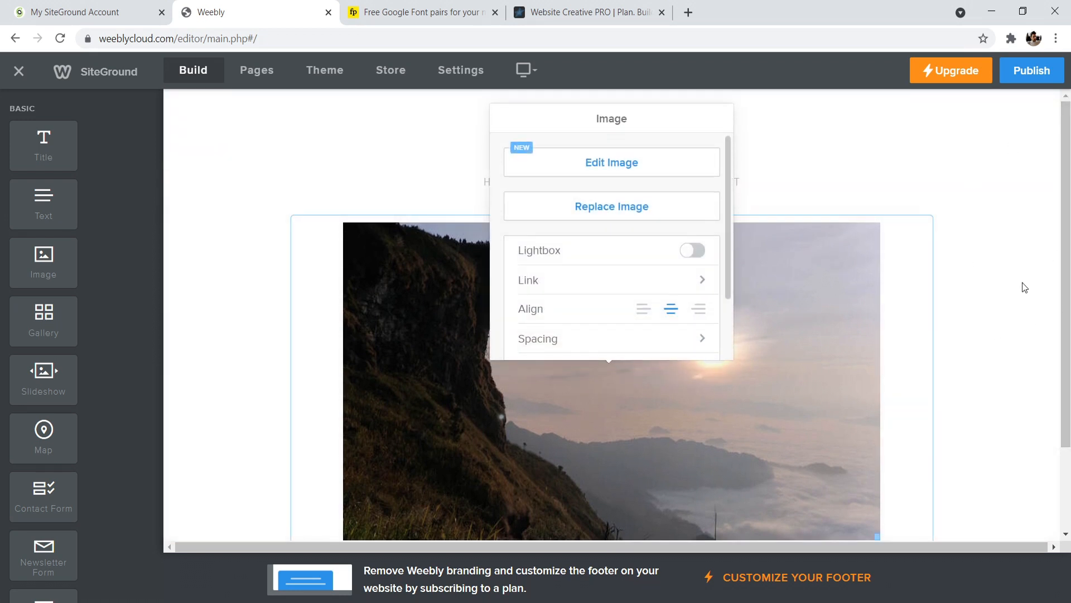
pyautogui.click(1014, 266)
# Try the Color and Video background types for the section that holds the photo
pyautogui.scroll(-1, 1014, 266)
pyautogui.moveTo(853, 199)
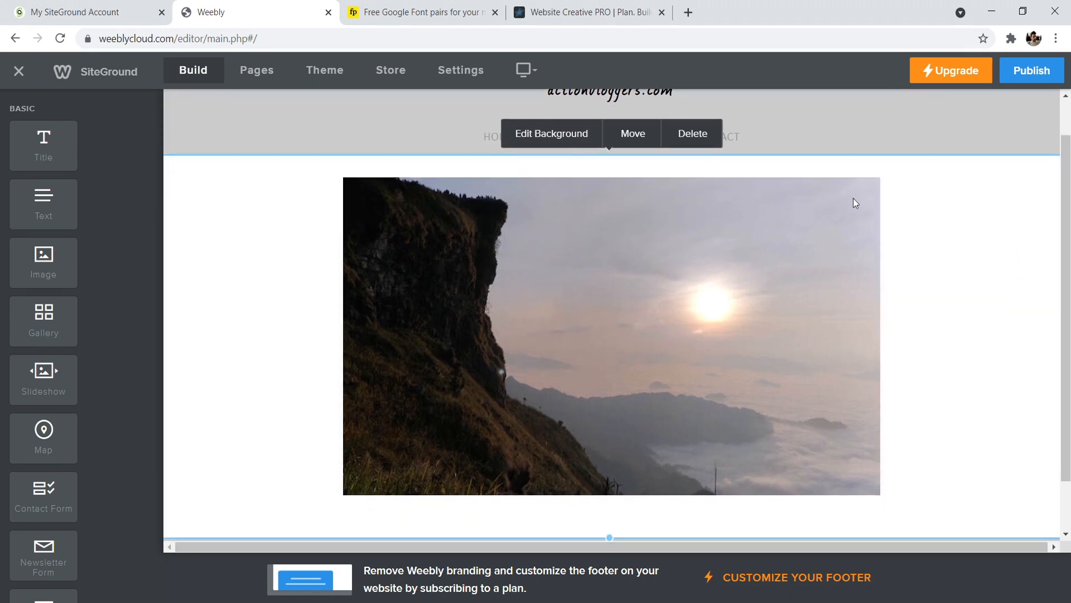
pyautogui.click(552, 147)
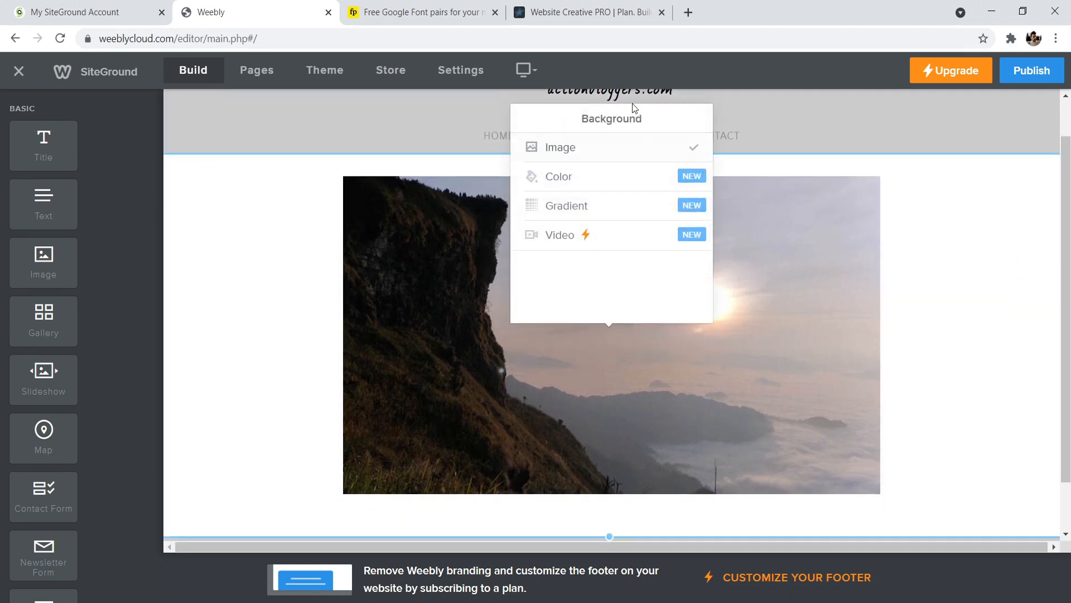
pyautogui.click(611, 186)
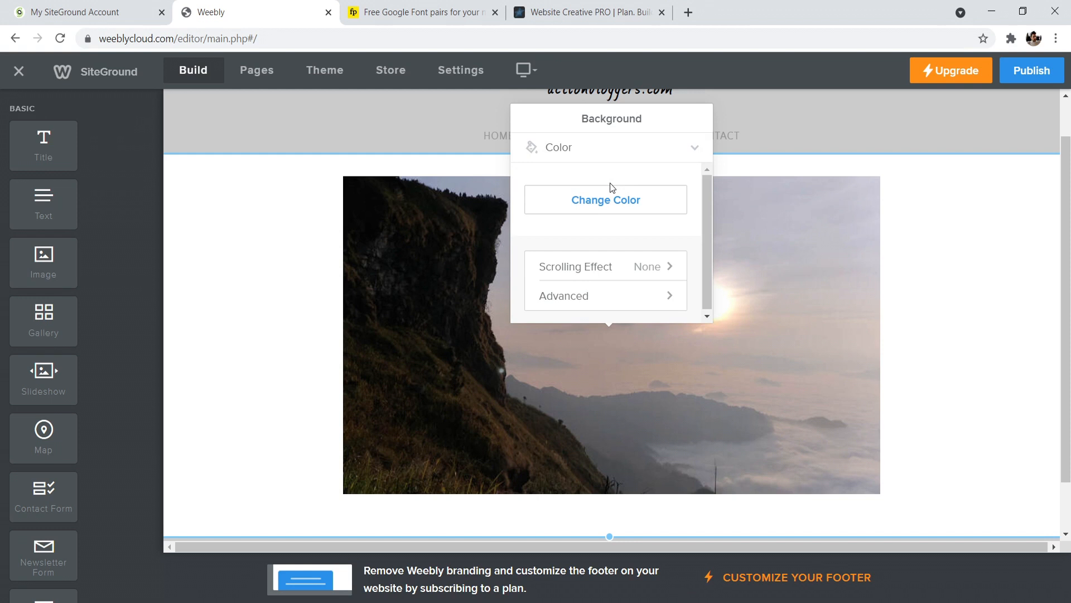
pyautogui.moveTo(712, 196); pyautogui.dragTo(711, 210)
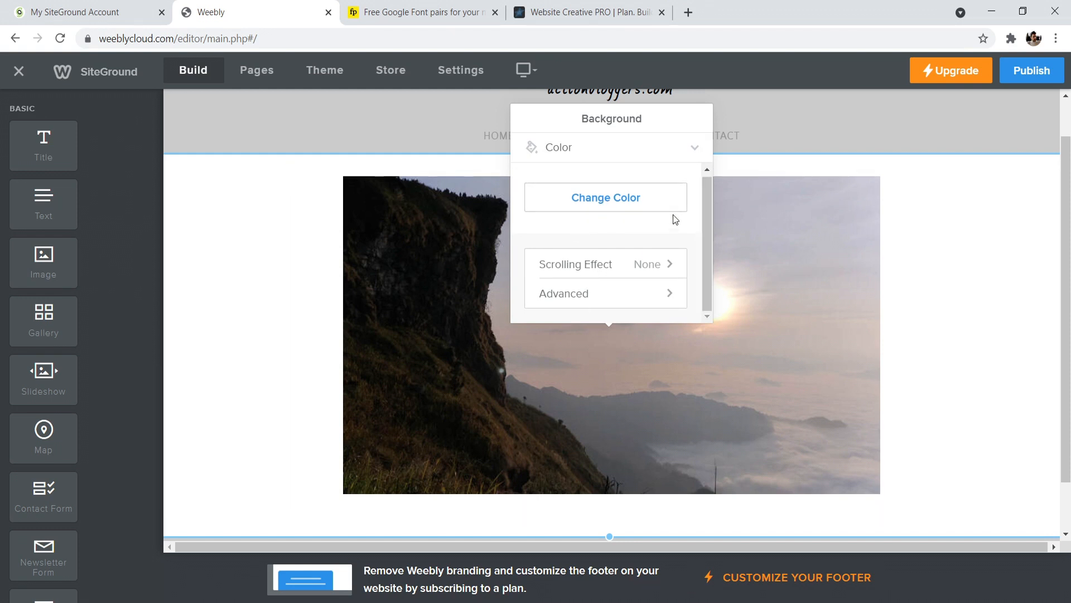
pyautogui.click(694, 146)
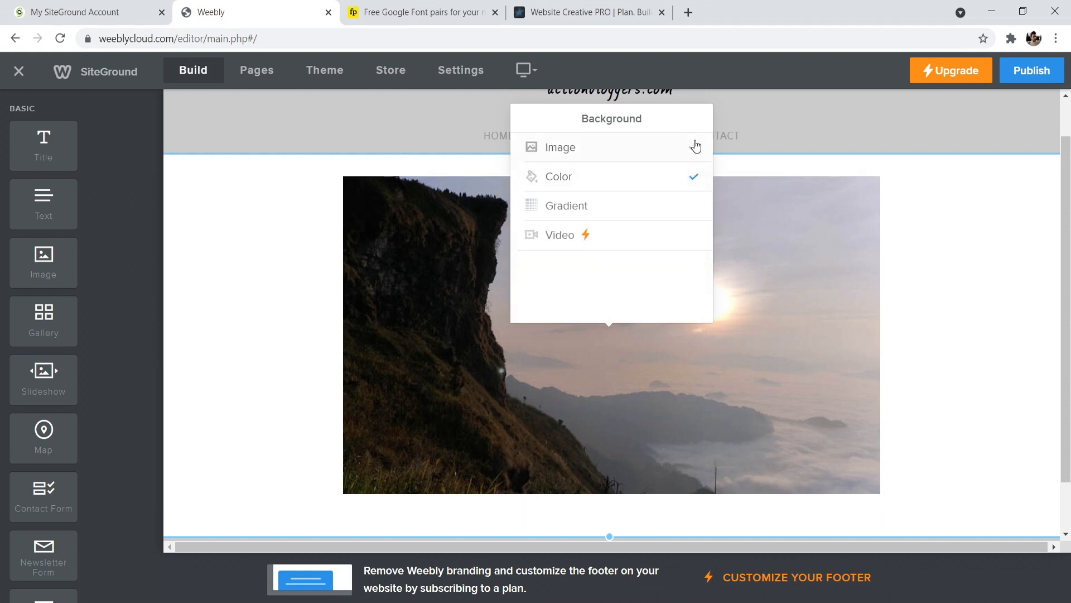
pyautogui.click(591, 234)
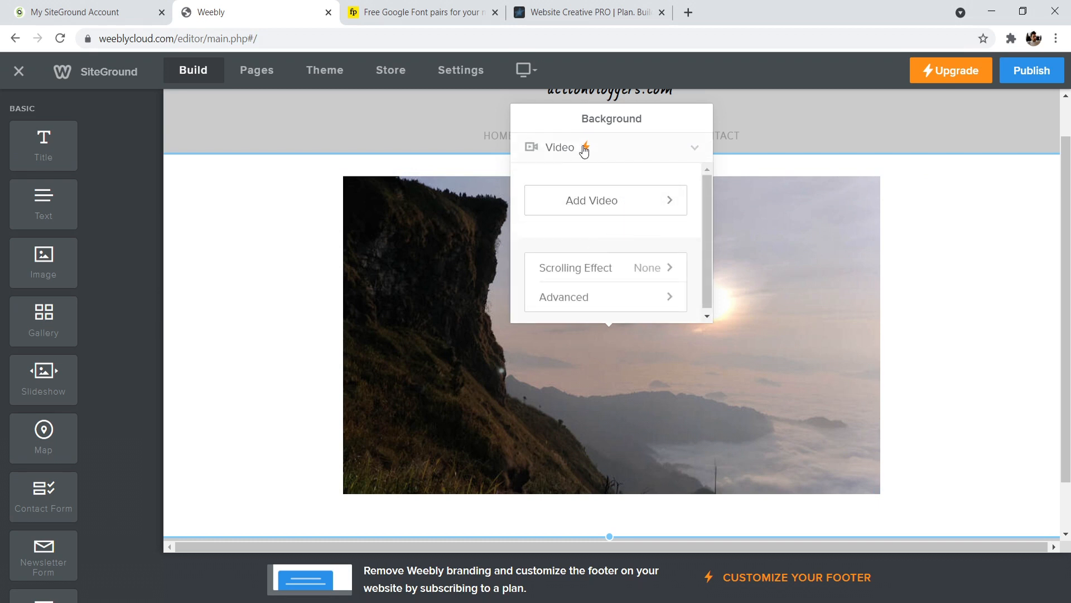
pyautogui.click(694, 151)
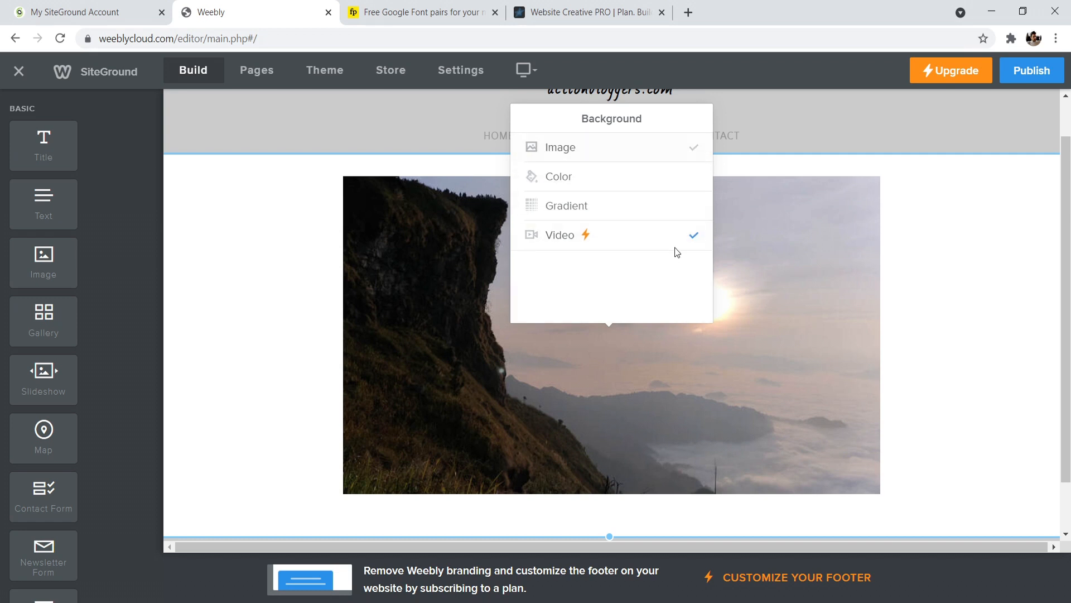
# Give the photo's section a solid color background of #ffffff
pyautogui.click(628, 178)
pyautogui.click(652, 203)
pyautogui.moveTo(650, 205); pyautogui.dragTo(518, 190)
pyautogui.click(978, 208)
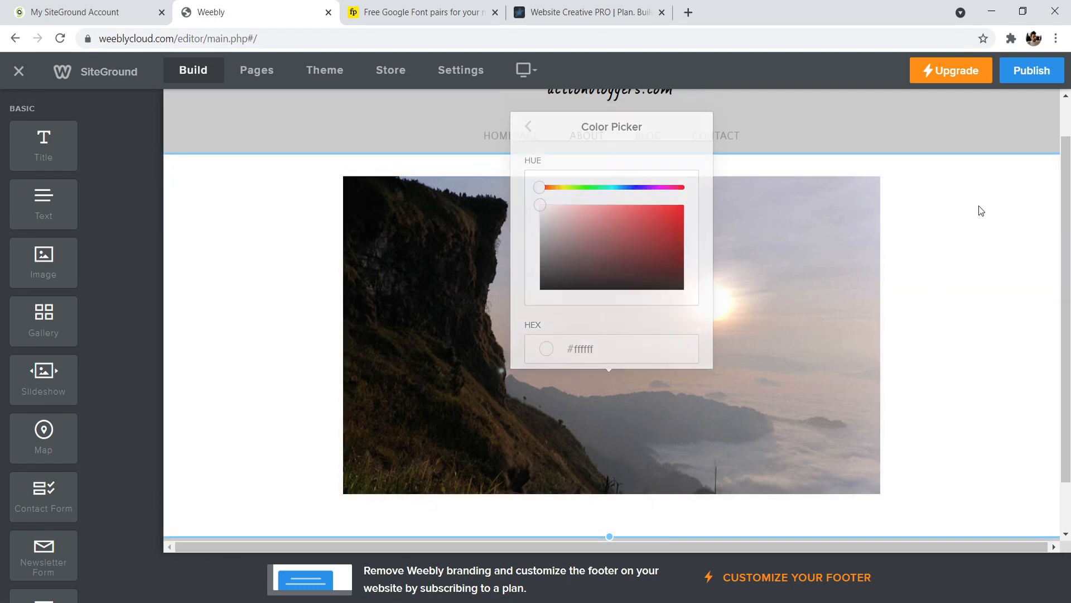
# Try the Off, Text and Logo options for the site title, and dismiss the logo image upload
pyautogui.scroll(1, 976, 208)
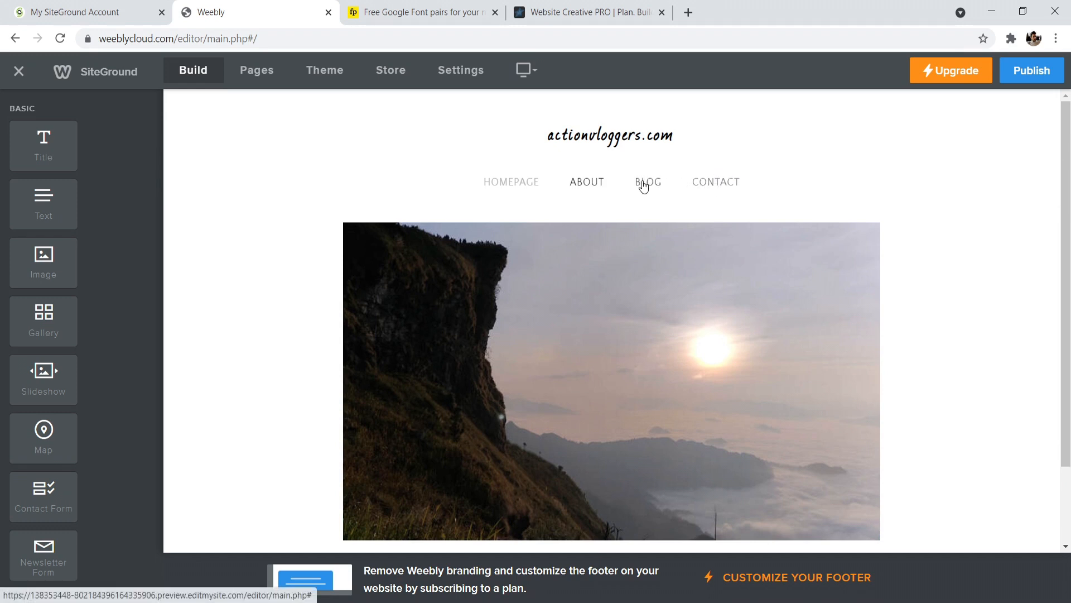
pyautogui.click(602, 135)
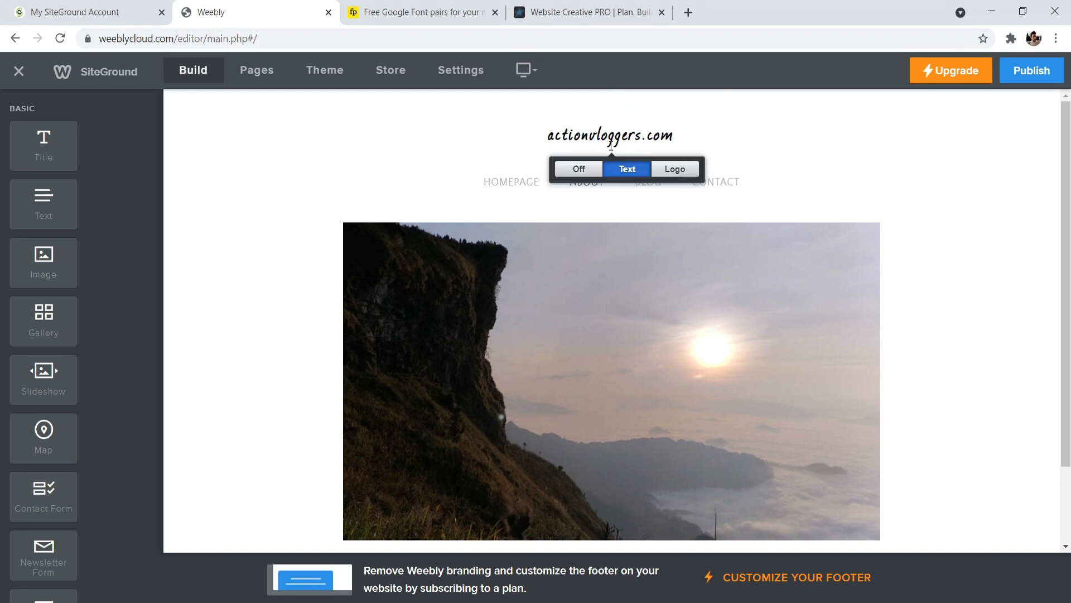
pyautogui.click(580, 169)
pyautogui.click(659, 166)
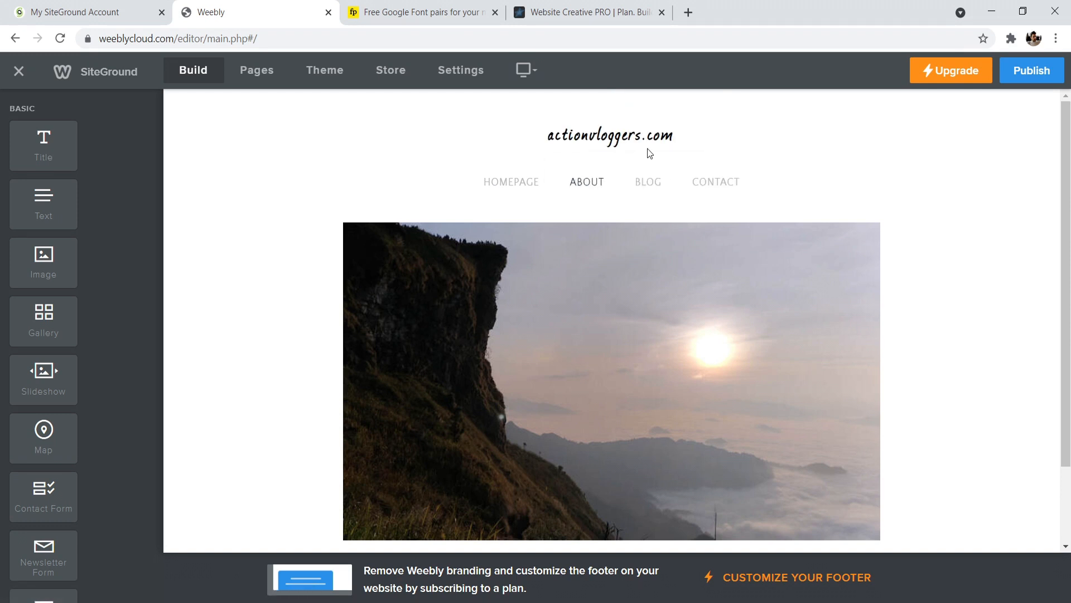
pyautogui.click(686, 168)
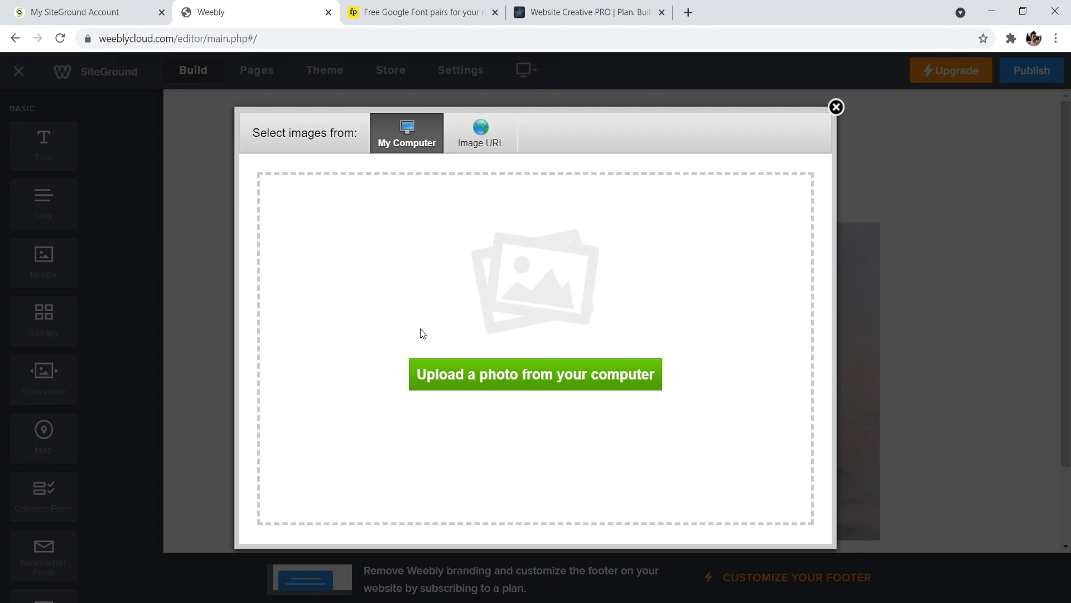
pyautogui.click(836, 107)
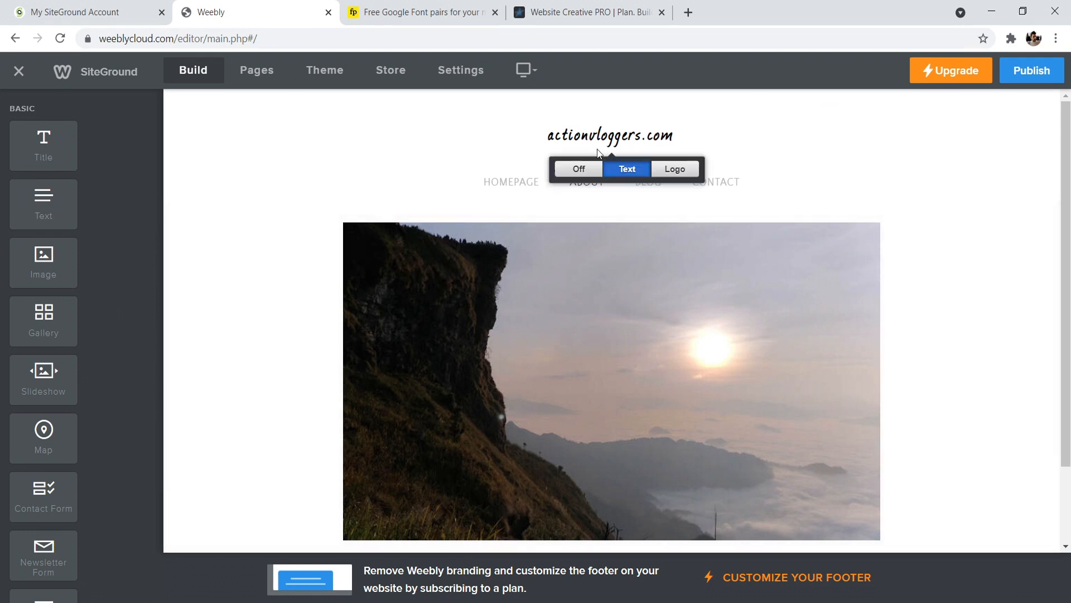
# Try hiding the About page from the navigation, and go back to the list of pages
pyautogui.click(247, 78)
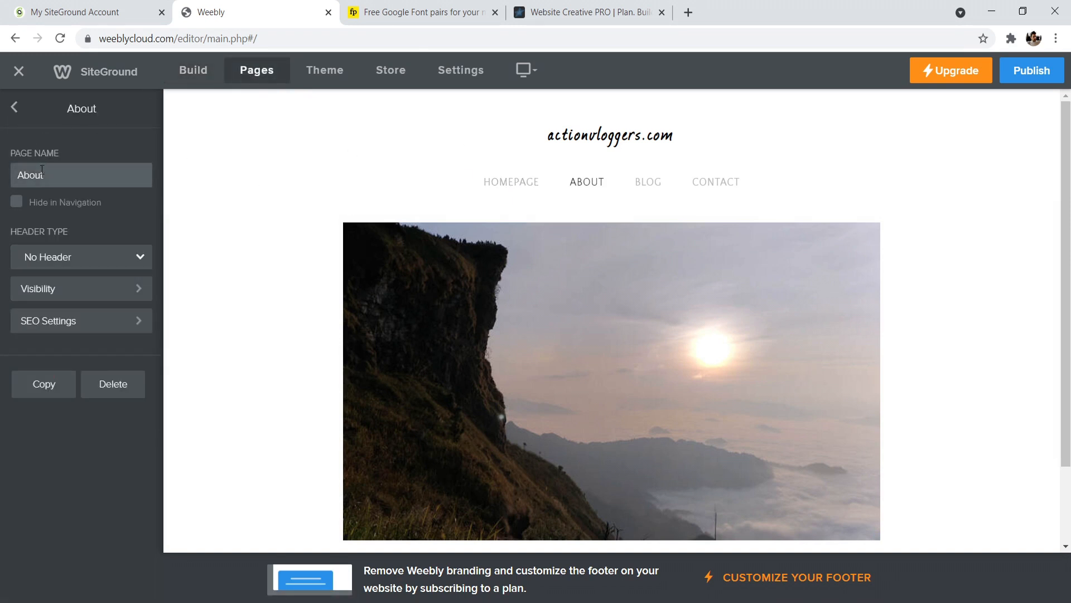
pyautogui.click(18, 201)
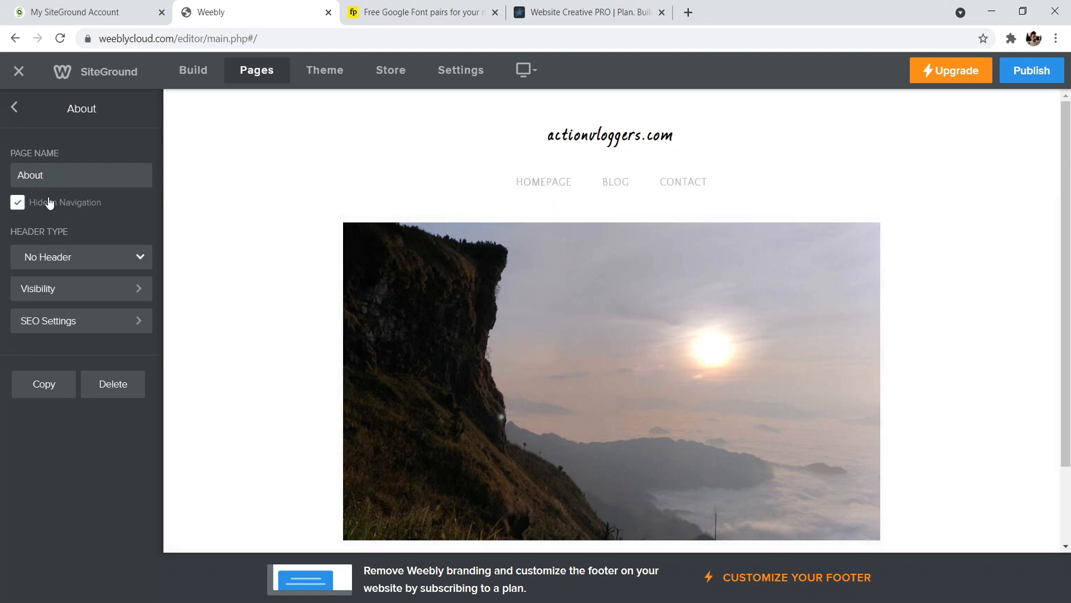
pyautogui.click(14, 205)
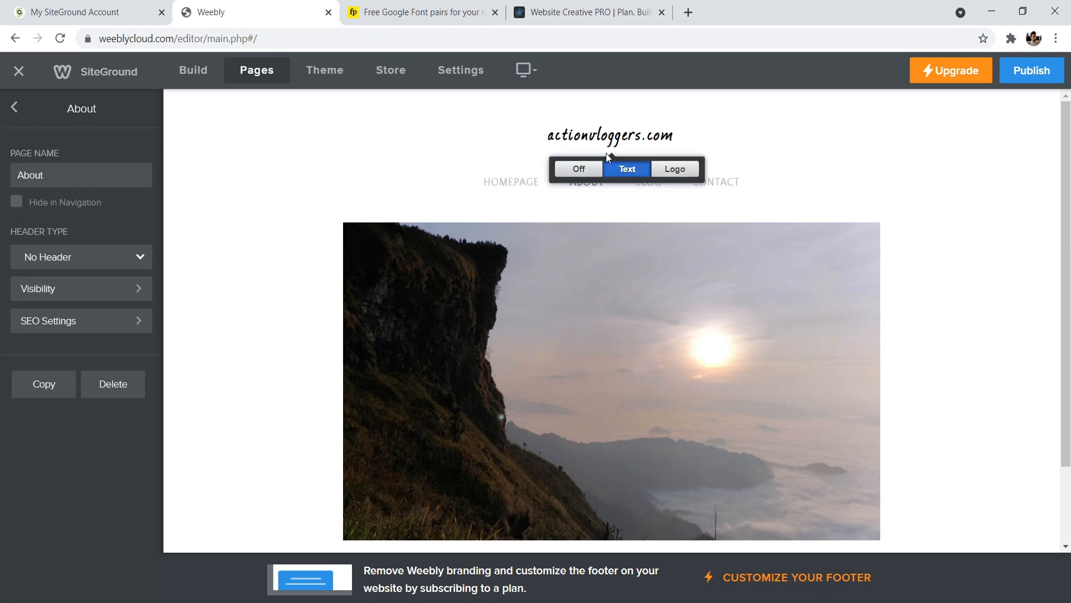
pyautogui.moveTo(1067, 134); pyautogui.dragTo(1066, 185)
pyautogui.click(17, 107)
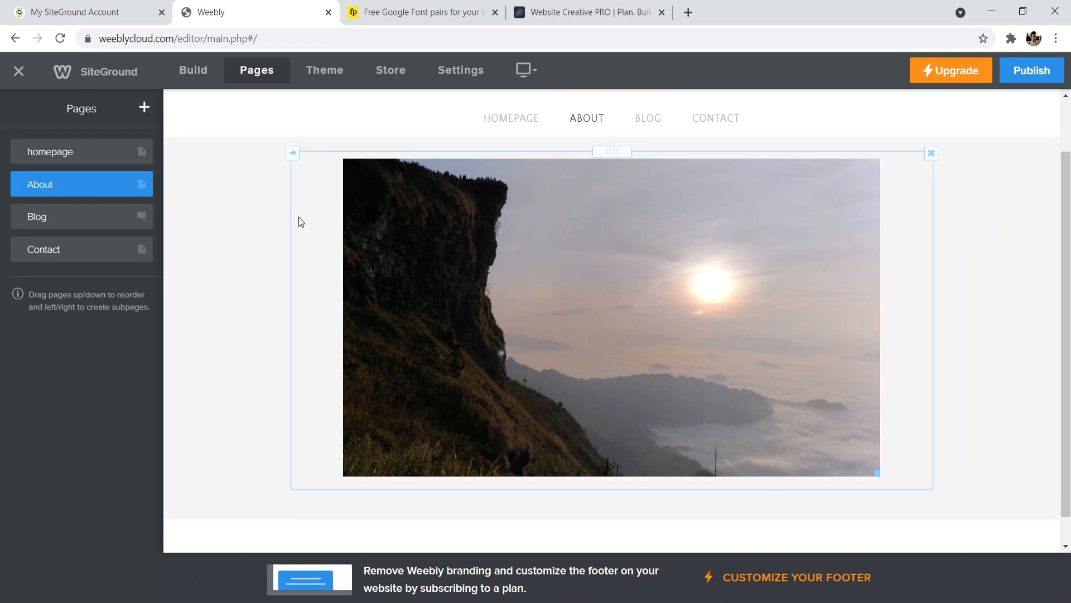
# Open the homepage from the list of pages and look through its full layout
pyautogui.click(202, 74)
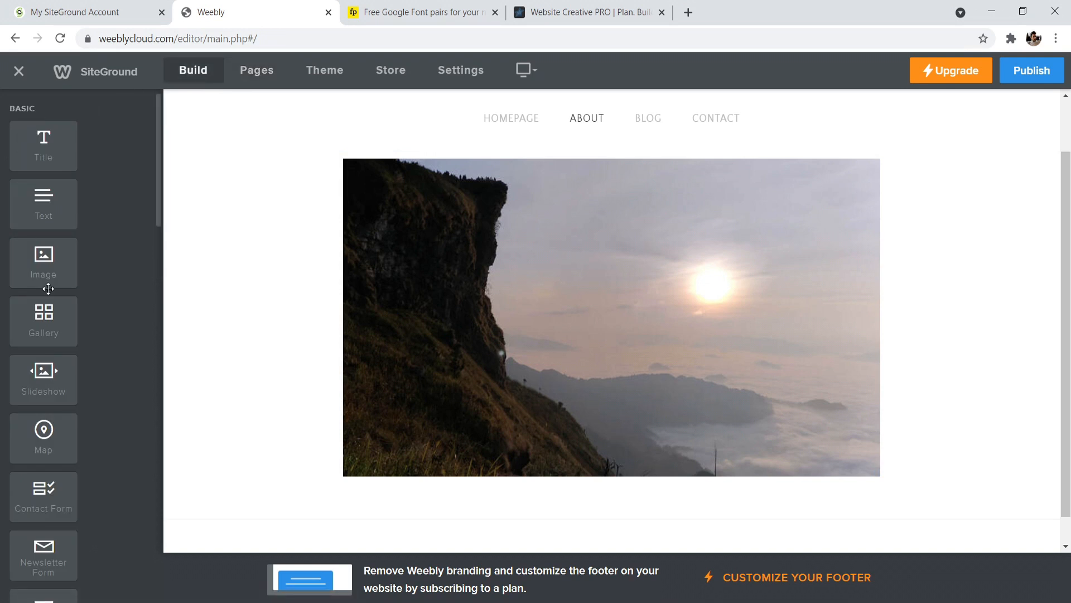
pyautogui.click(257, 76)
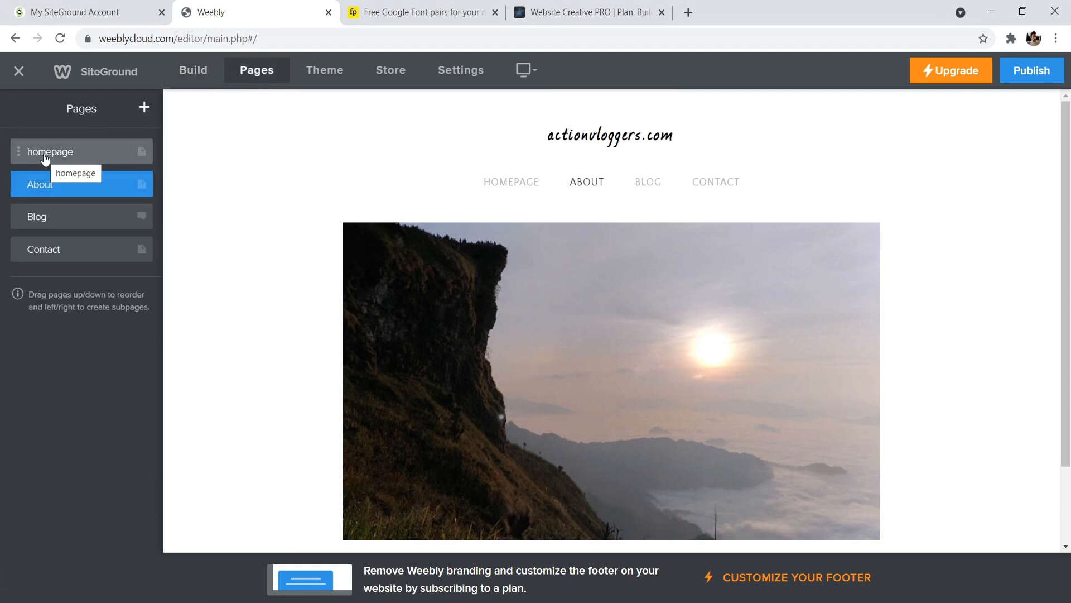
pyautogui.moveTo(88, 152)
pyautogui.mouseDown()
pyautogui.moveTo(89, 167)
pyautogui.moveTo(78, 150)
pyautogui.mouseUp()
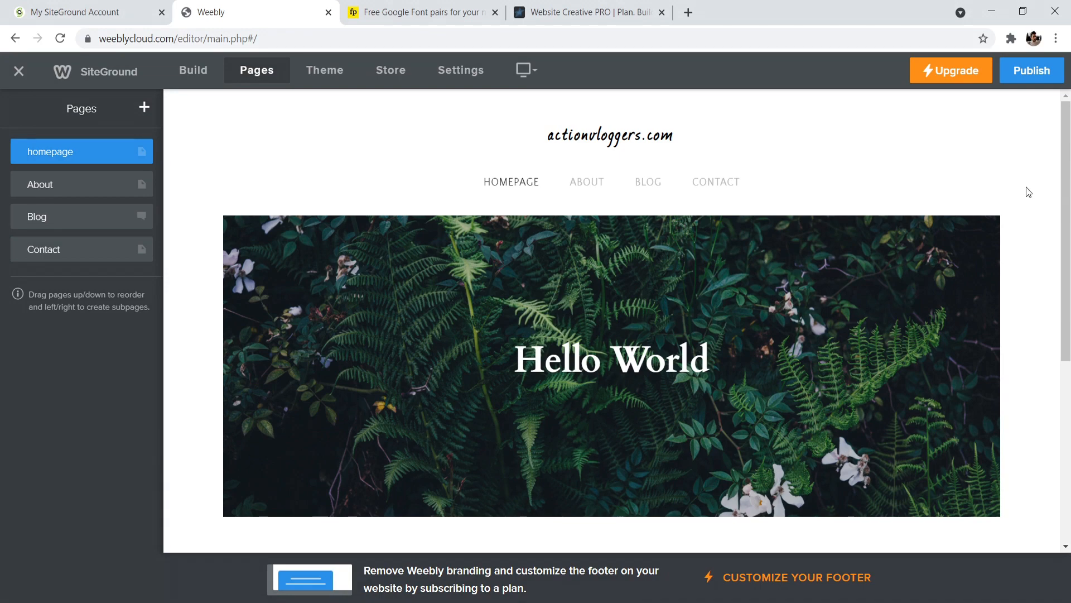
pyautogui.scroll(-6, 1028, 191)
pyautogui.scroll(6, 1051, 388)
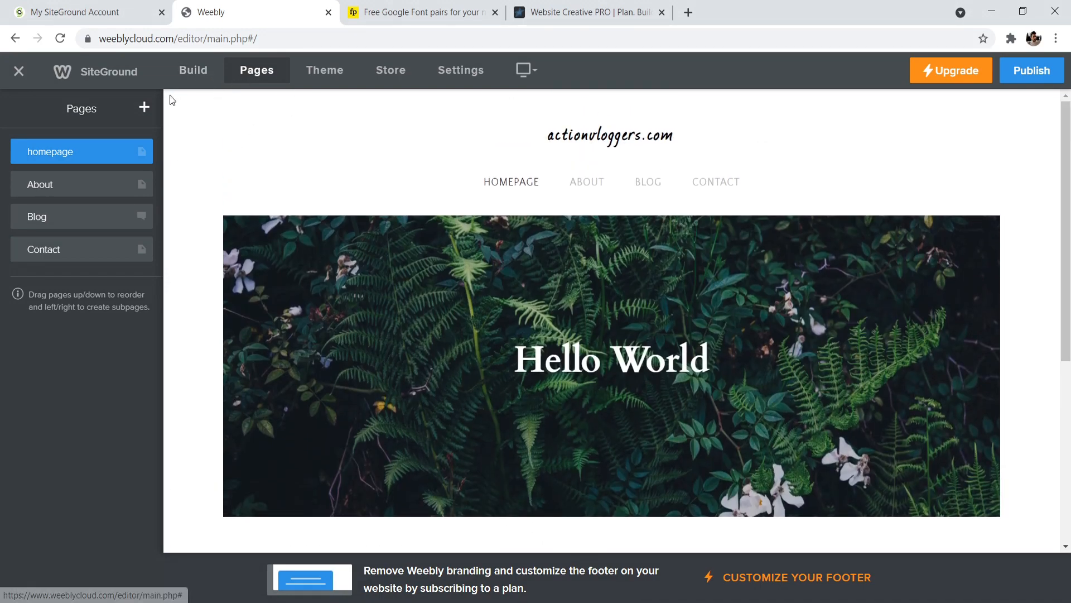
# Open the Blog page, look through its post and sidebar, and show the Desktop and Mobile view choices
pyautogui.click(66, 221)
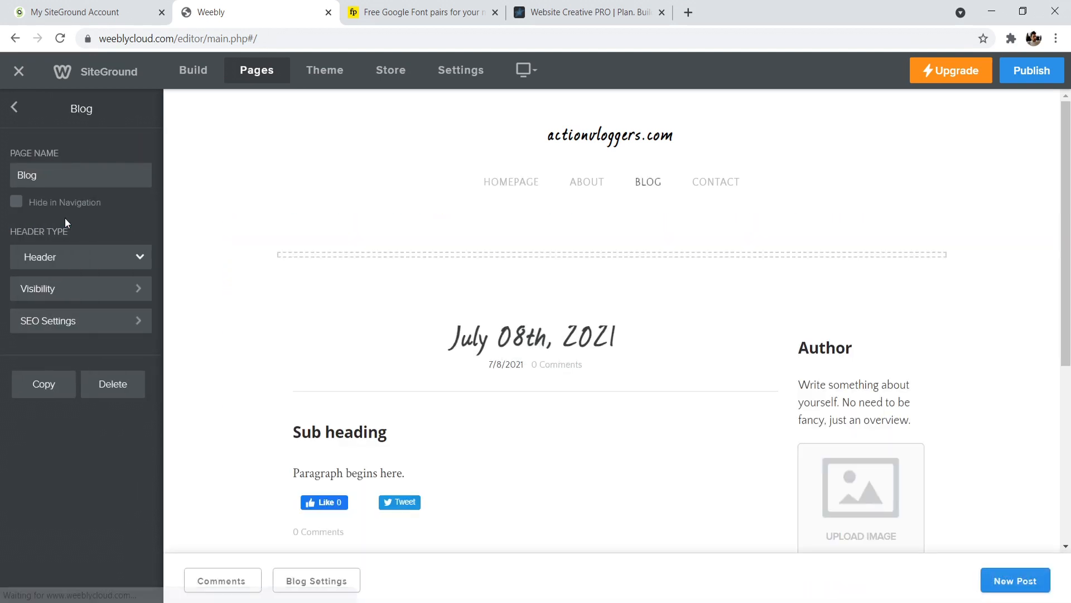
pyautogui.scroll(-4, 837, 390)
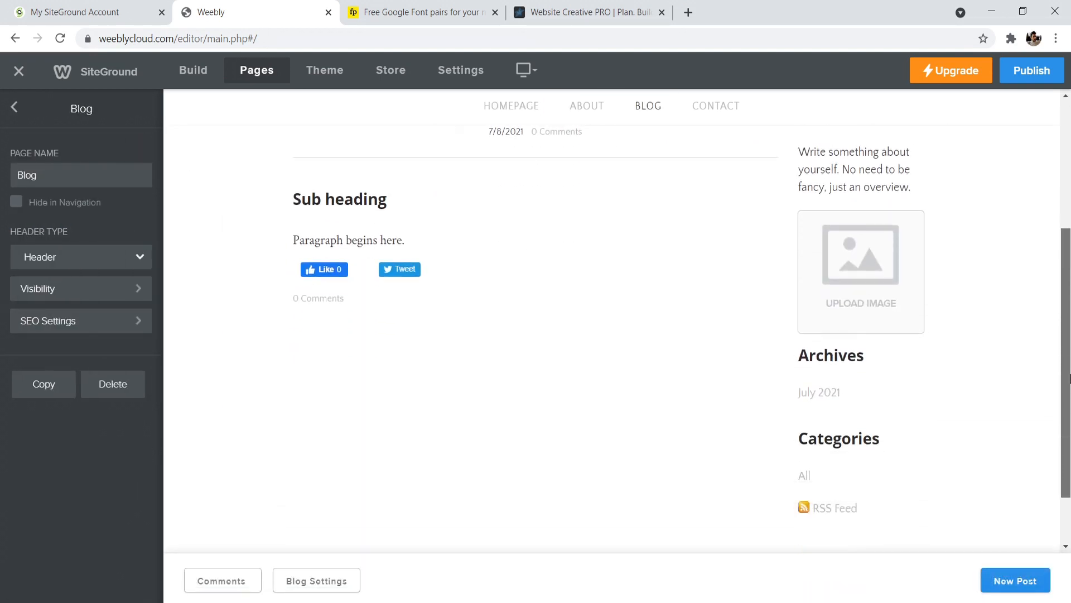
pyautogui.moveTo(1066, 439); pyautogui.dragTo(1070, 310)
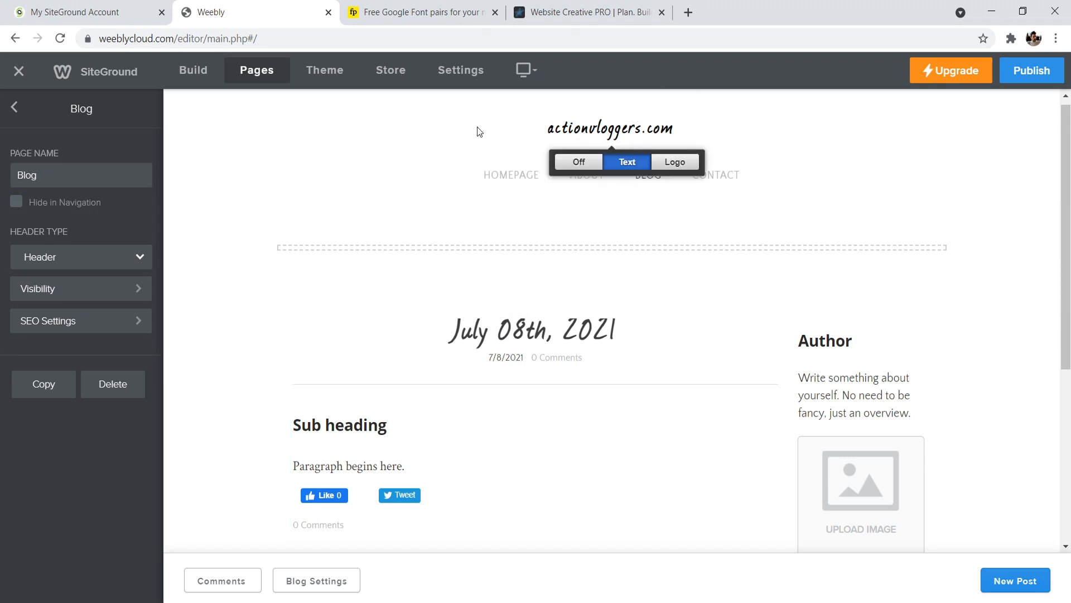
pyautogui.click(520, 70)
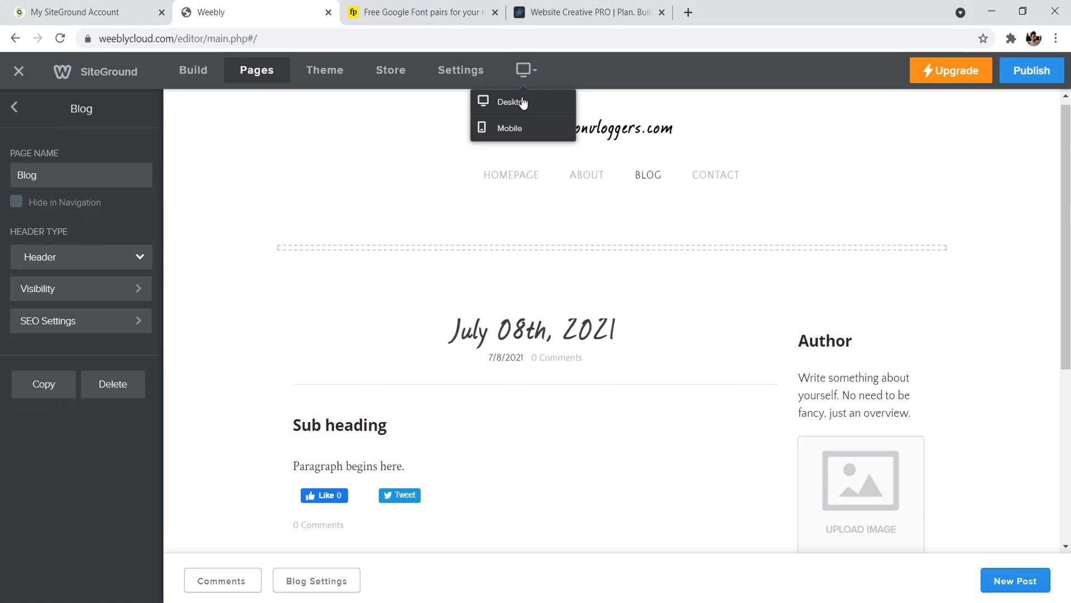
# Switch to the Website Creative PRO site and inspect its homepage with the developer tools
pyautogui.click(627, 5)
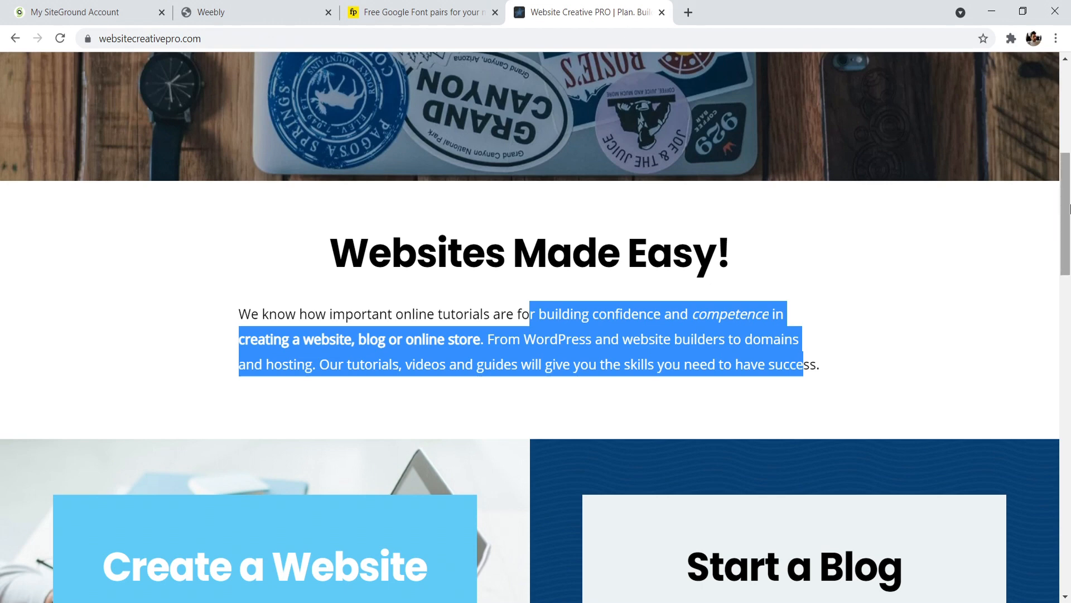
pyautogui.scroll(7, 51, 262)
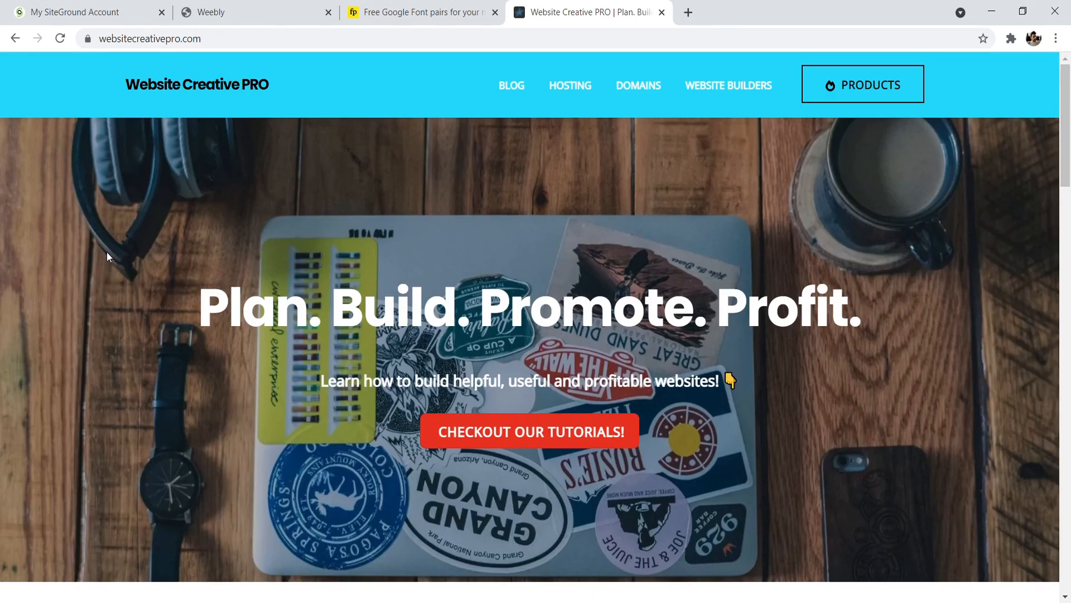
pyautogui.rightClick(135, 264)
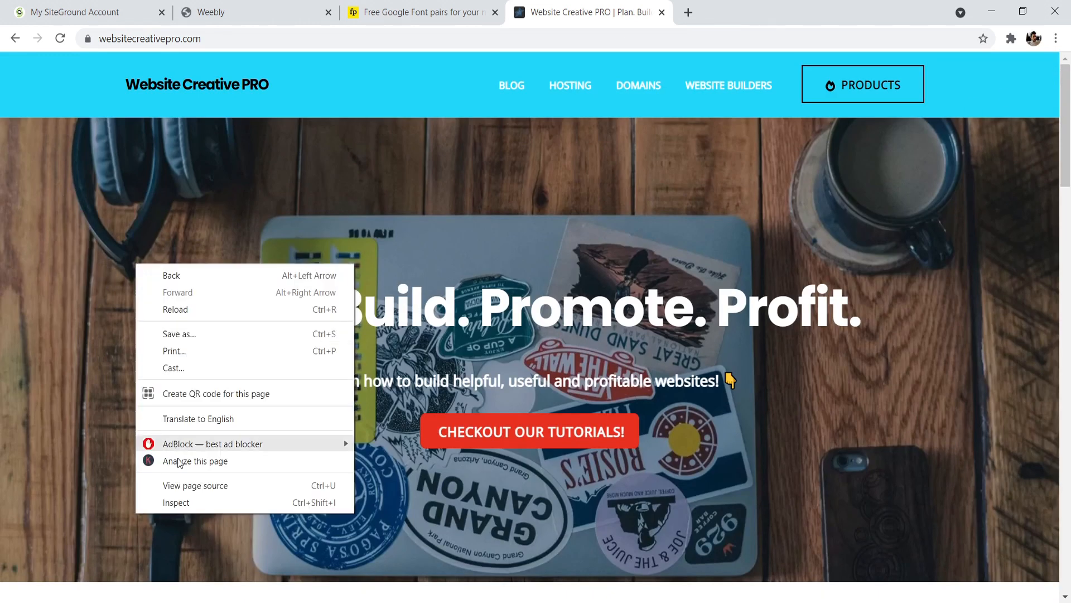
pyautogui.click(169, 499)
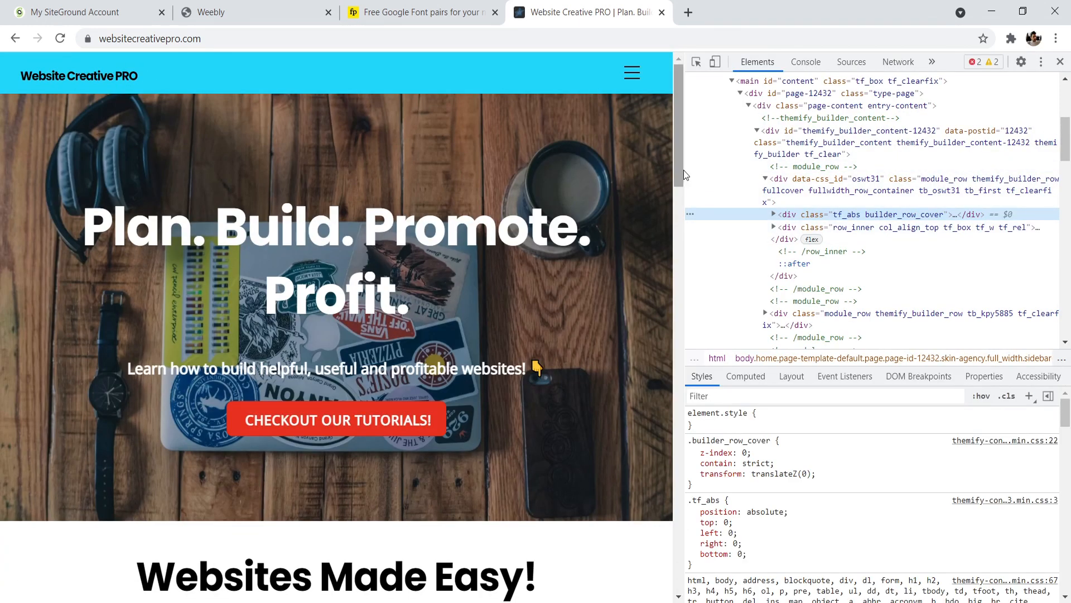
# Preview the Website Creative PRO homepage in responsive mobile view about 392 px wide, and close the developer tools
pyautogui.moveTo(683, 167); pyautogui.dragTo(540, 143)
pyautogui.click(553, 61)
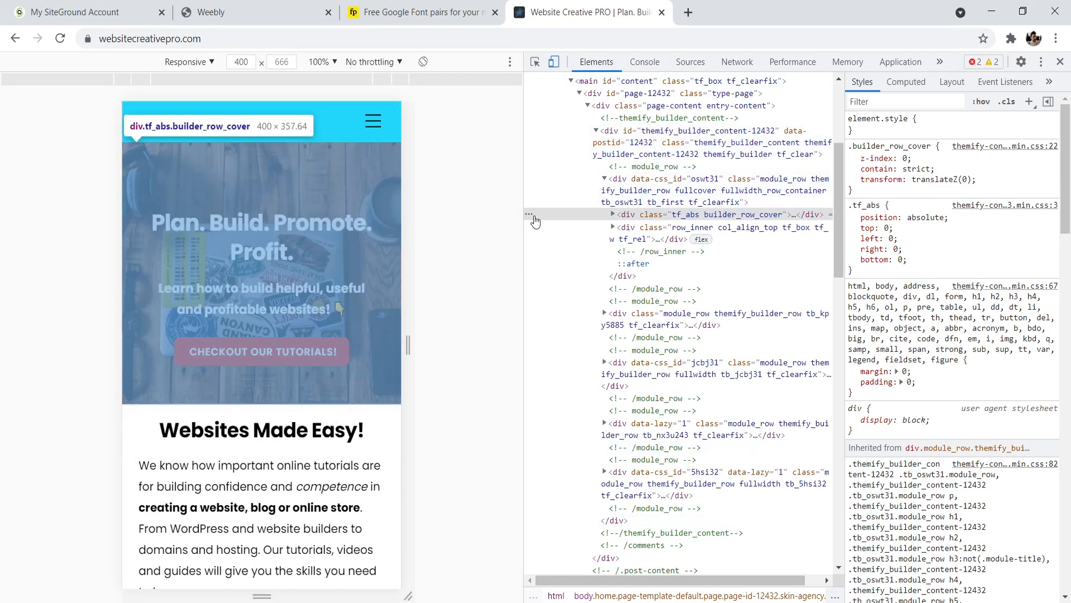
pyautogui.moveTo(524, 216); pyautogui.dragTo(638, 211)
pyautogui.moveTo(473, 356); pyautogui.dragTo(536, 346)
pyautogui.moveTo(459, 335); pyautogui.dragTo(463, 336)
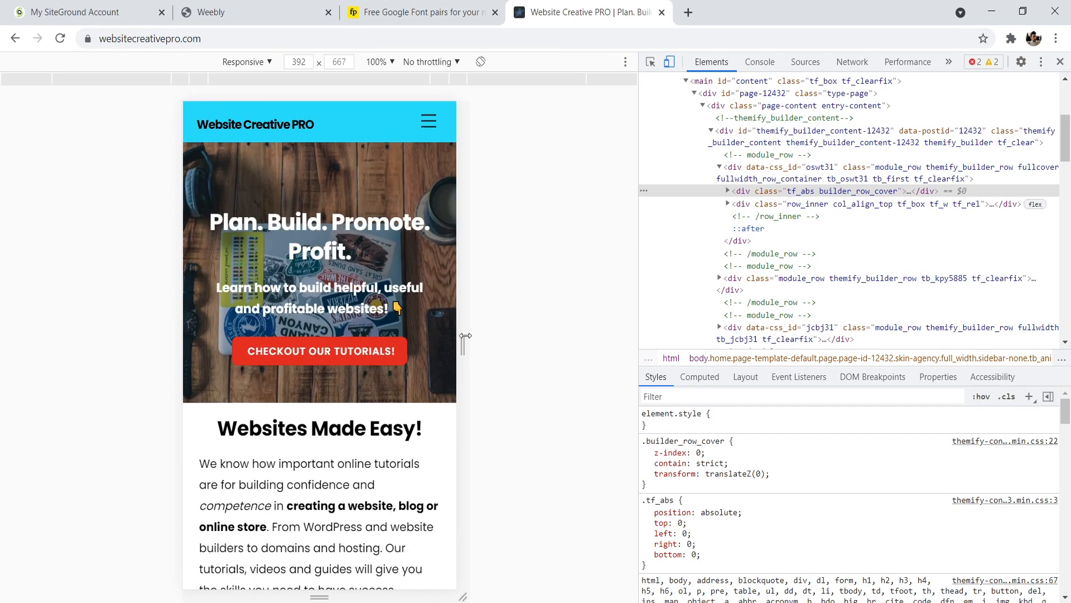
pyautogui.click(1060, 62)
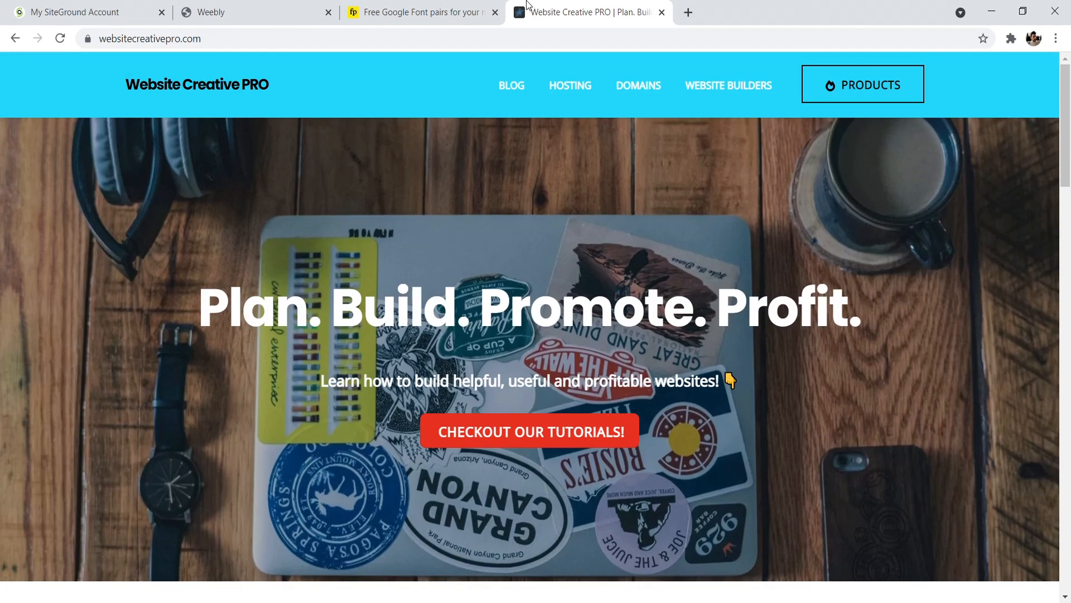
# Switch back to the Weebly editor and try to customize the homepage footer
pyautogui.click(233, 7)
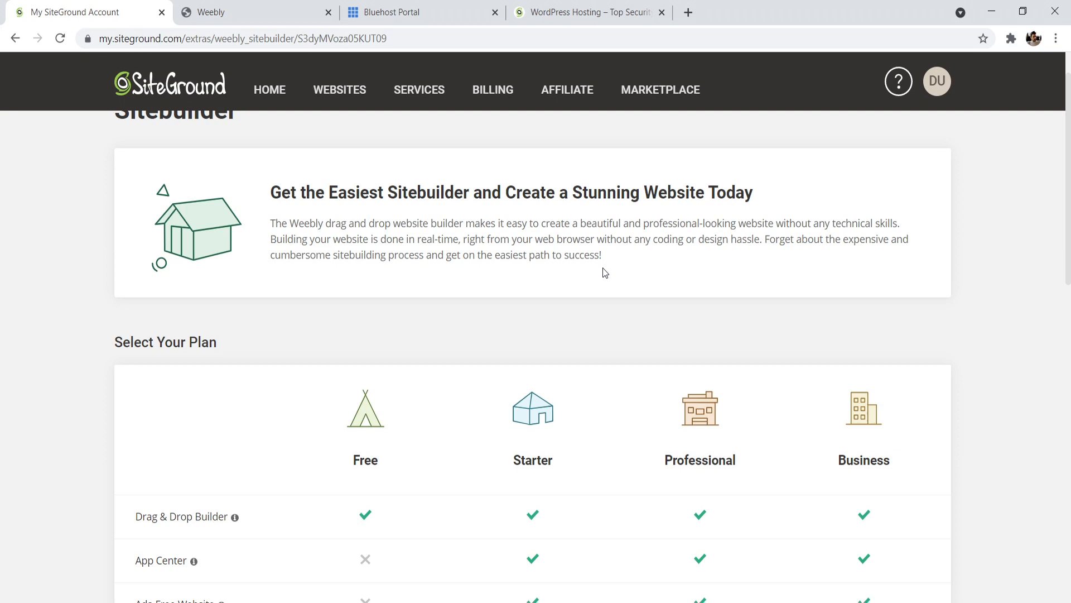
pyautogui.click(249, 7)
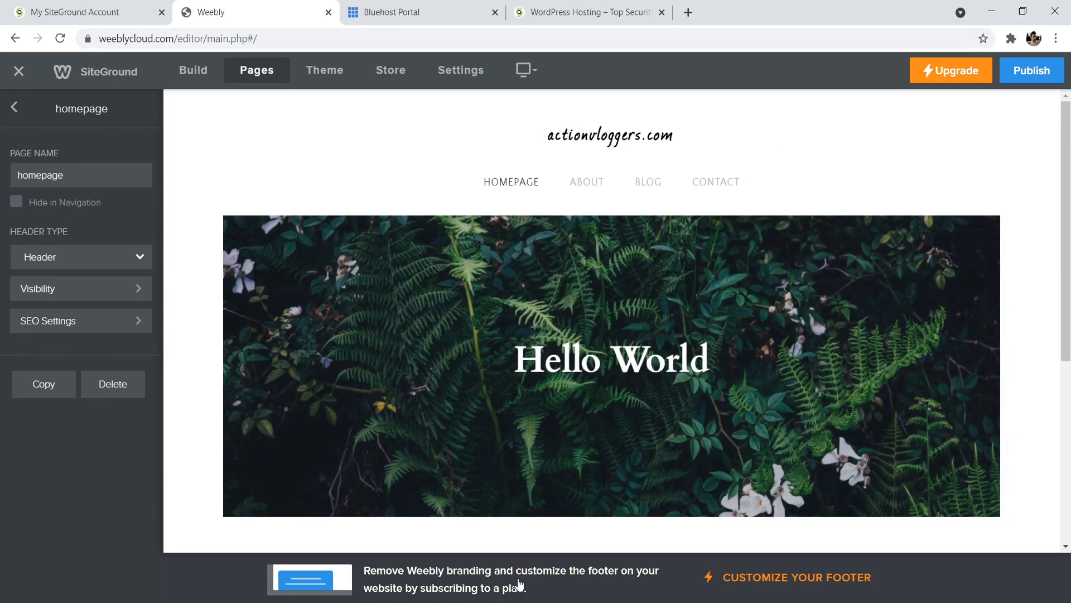
pyautogui.click(519, 584)
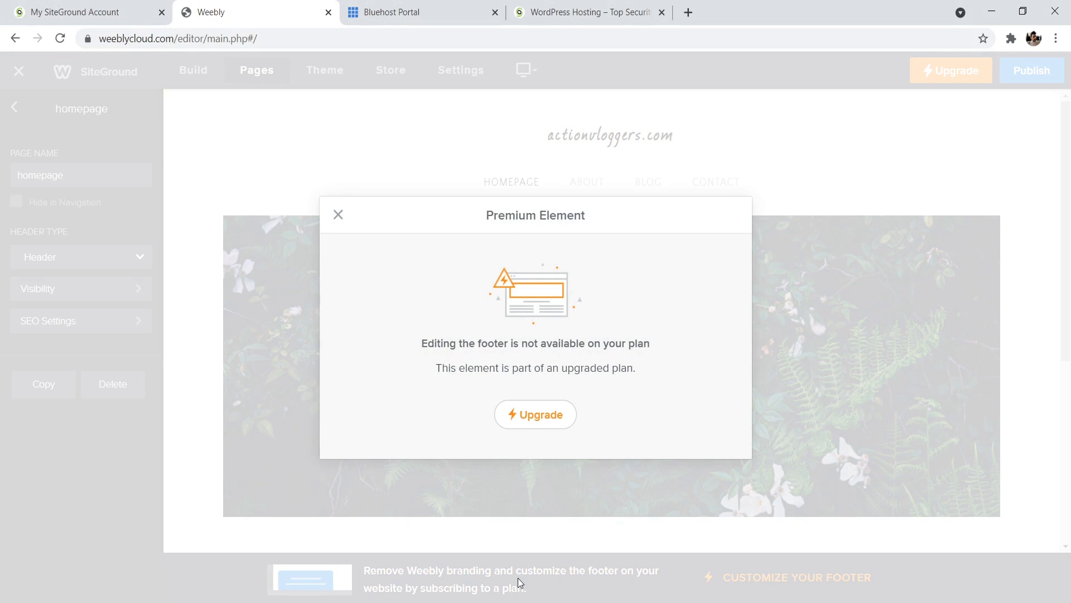
# Switch to SiteGround's WordPress hosting plans and examine the GrowBig plan's special and regular prices
pyautogui.click(569, 8)
pyautogui.moveTo(467, 237); pyautogui.dragTo(547, 219)
pyautogui.click(591, 233)
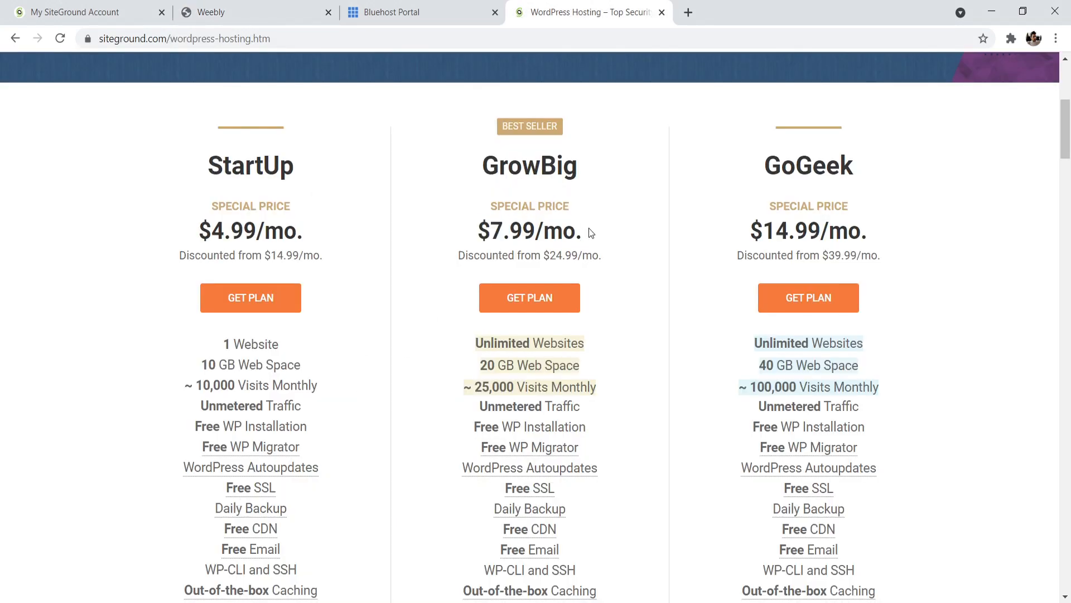
pyautogui.moveTo(544, 255); pyautogui.dragTo(592, 251)
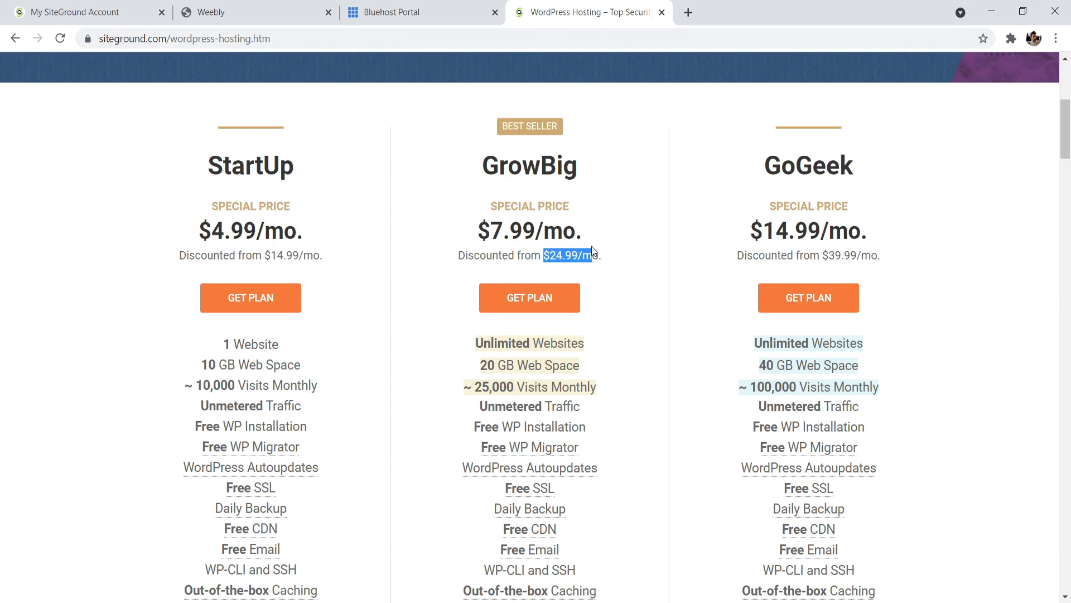
# Dismiss the footer's Premium Element notice in Weebly, and try the favicon upgrade in the general site settings
pyautogui.click(248, 10)
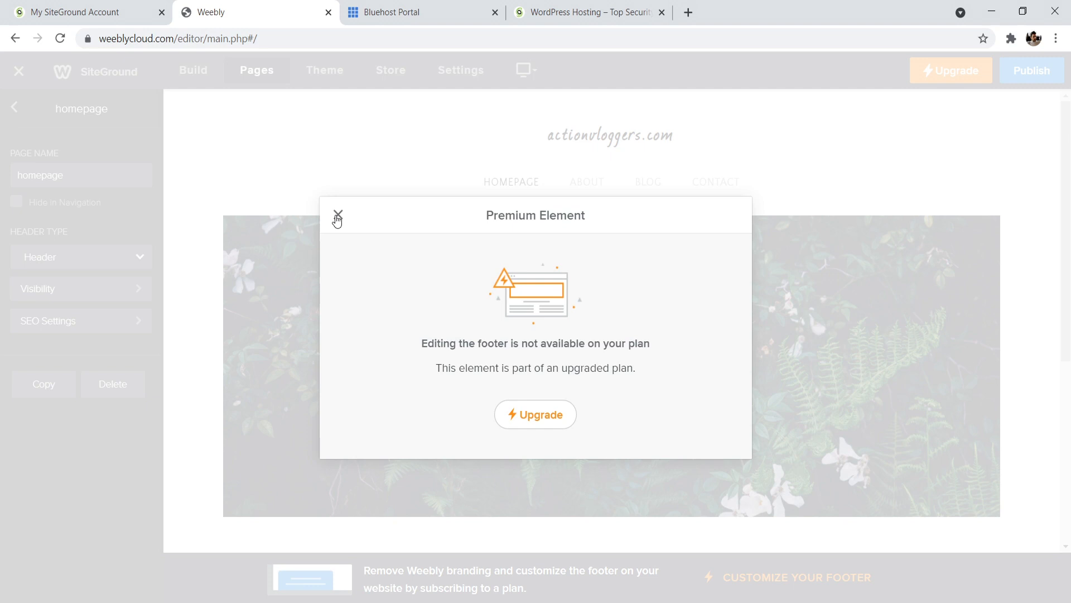
pyautogui.click(338, 215)
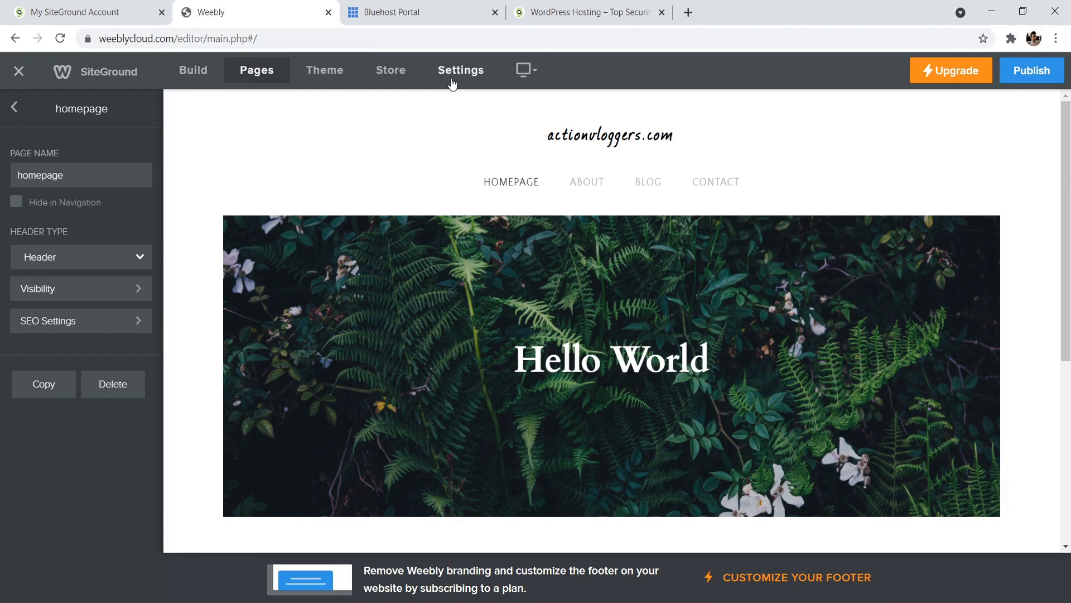
pyautogui.click(452, 77)
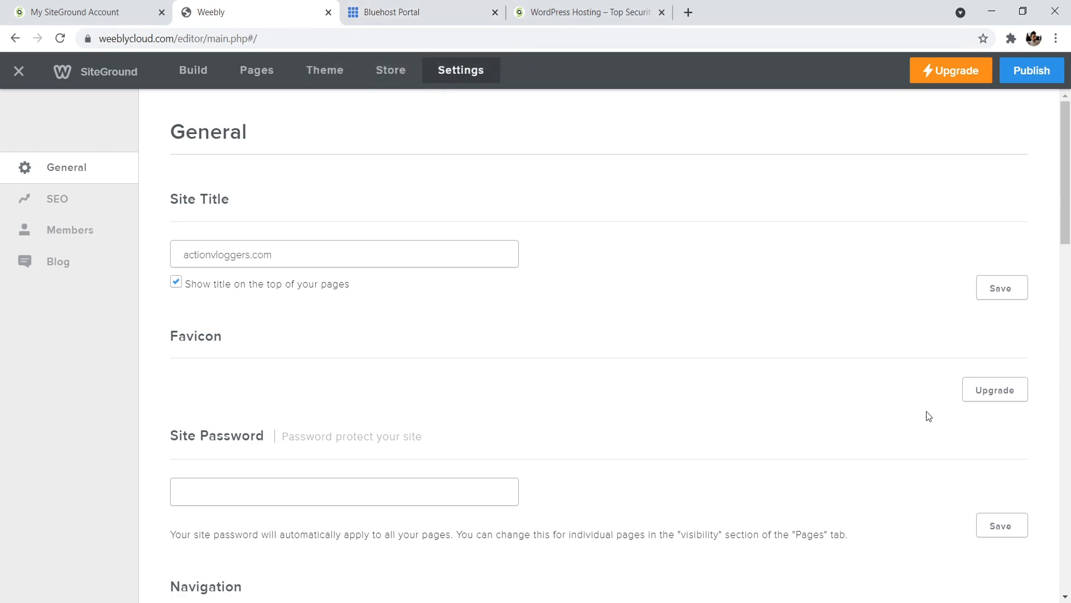
pyautogui.click(992, 393)
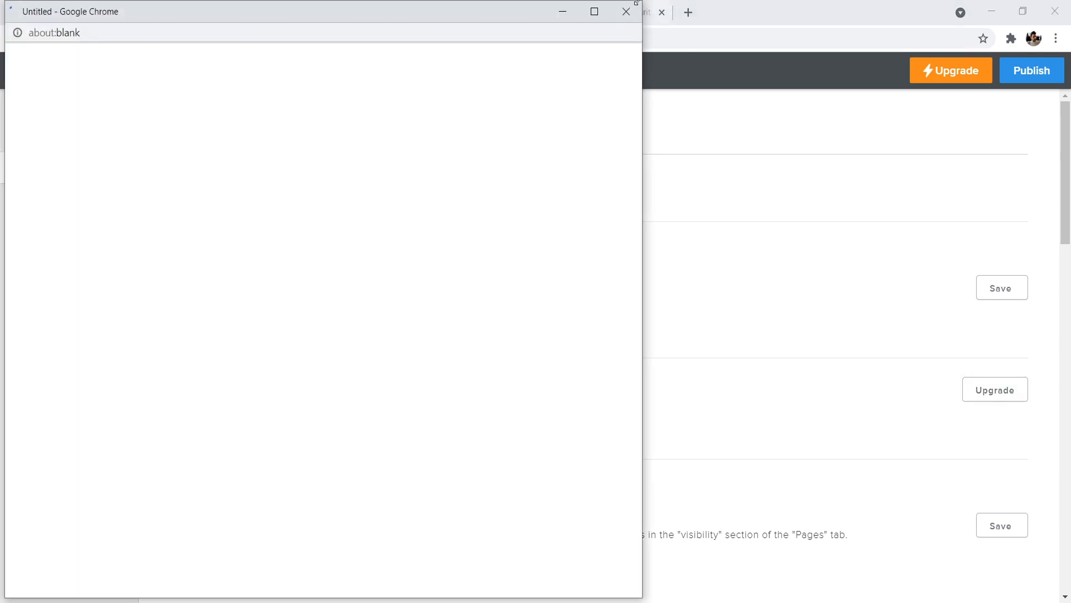
pyautogui.click(619, 10)
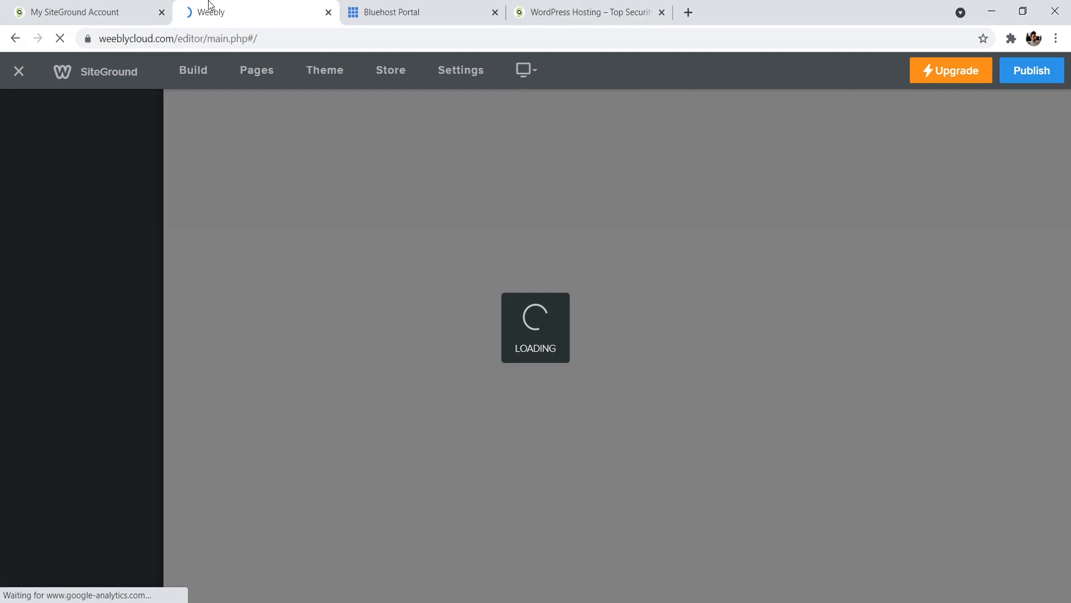
# Switch to the SiteGround account and examine the features and prices of the Free, Starter, Professional and Business Sitebuilder plans
pyautogui.click(98, 11)
pyautogui.scroll(-1, 1069, 157)
pyautogui.moveTo(1070, 157); pyautogui.dragTo(1067, 223)
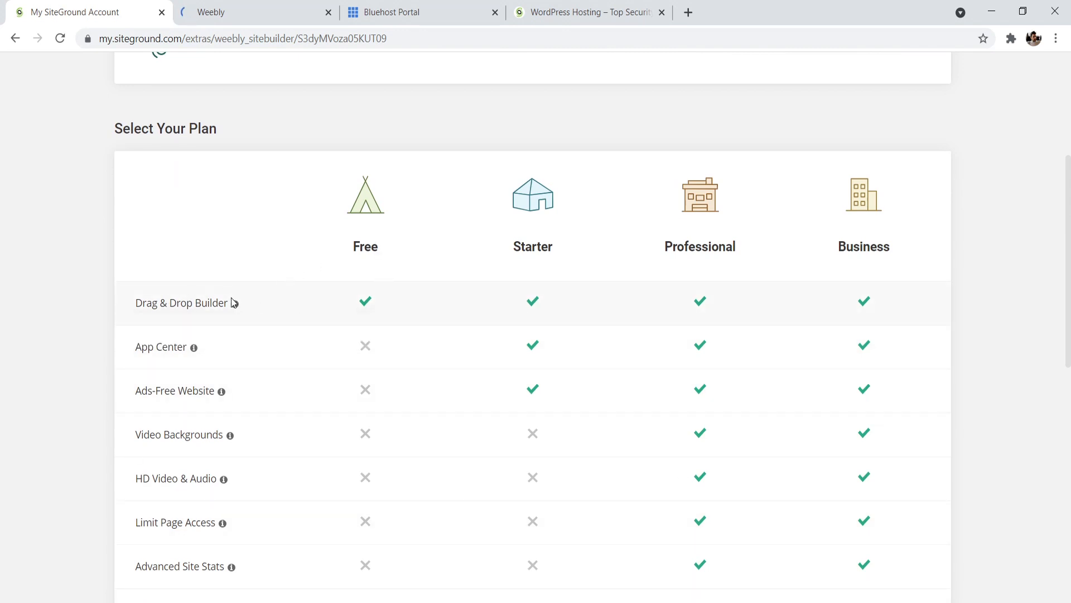
pyautogui.moveTo(1068, 232); pyautogui.dragTo(1067, 265)
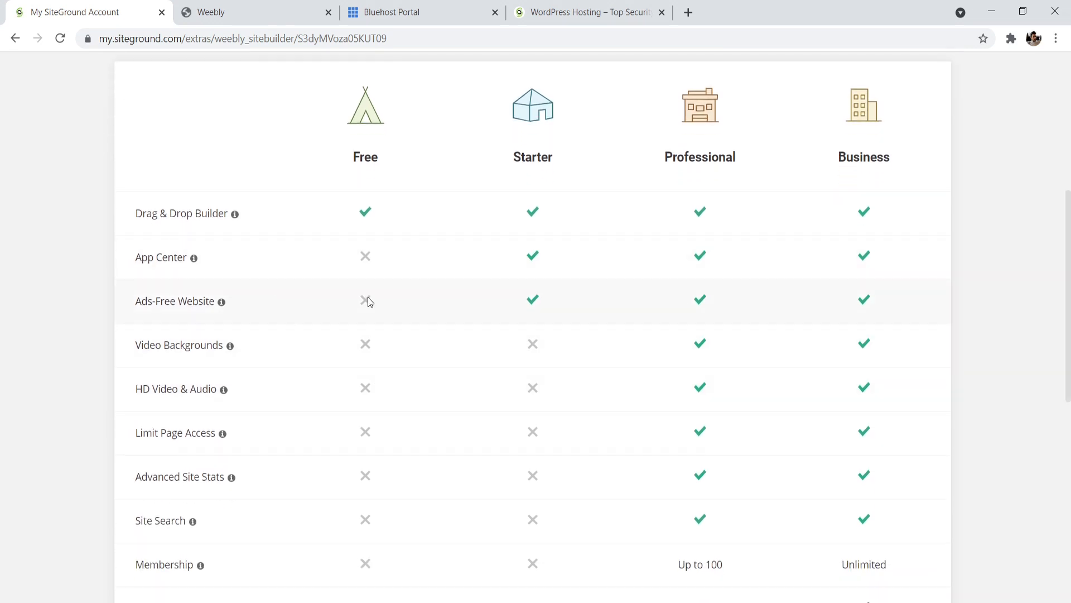
pyautogui.scroll(-4, 330, 357)
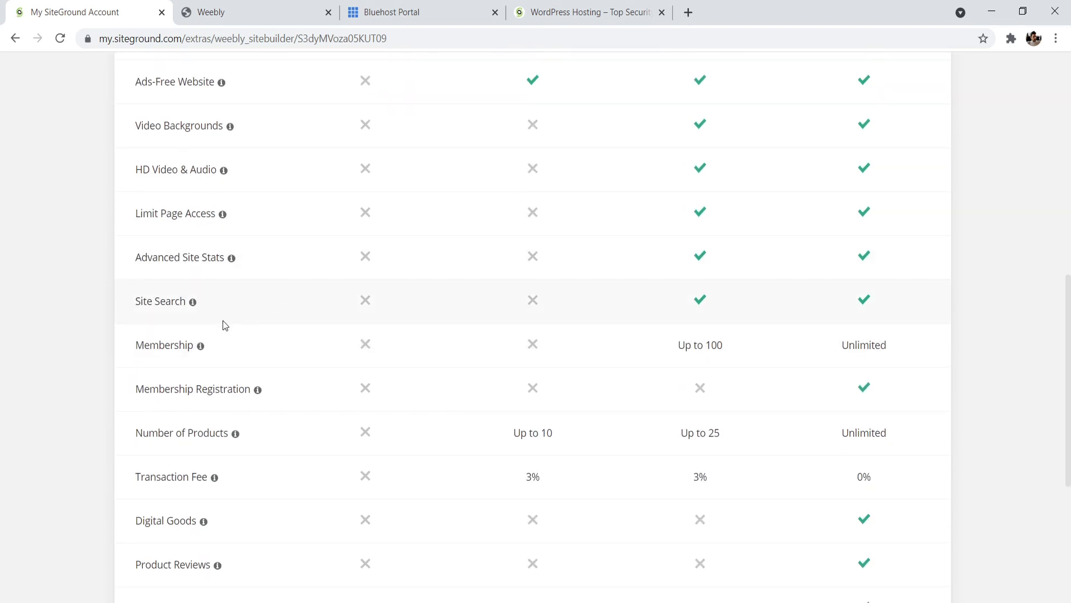
pyautogui.scroll(6, 669, 279)
pyautogui.scroll(-3, 948, 195)
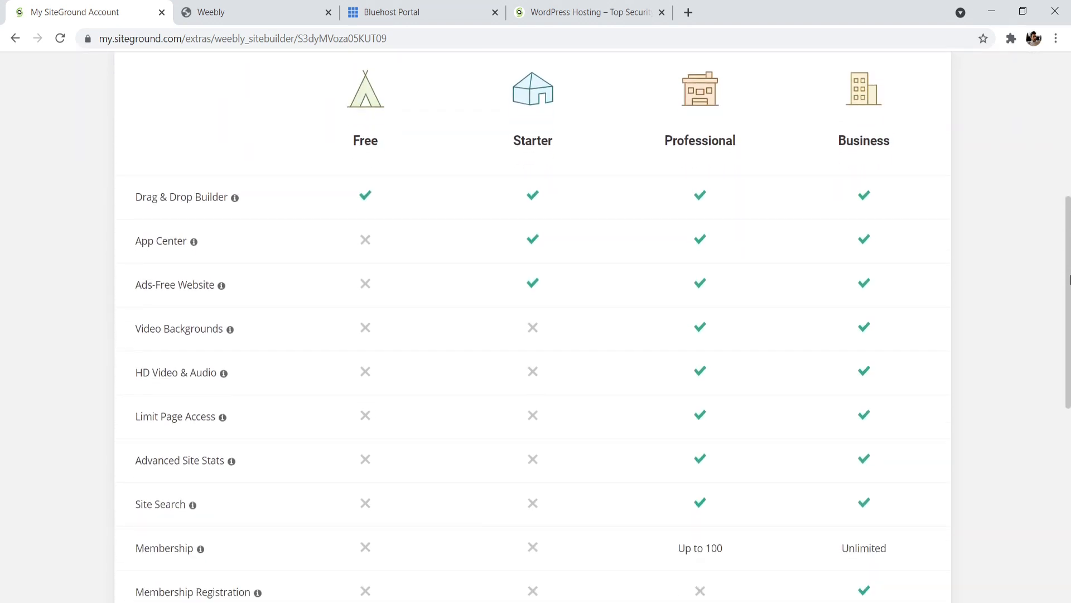
pyautogui.scroll(1, 983, 162)
pyautogui.moveTo(1063, 273); pyautogui.dragTo(1065, 486)
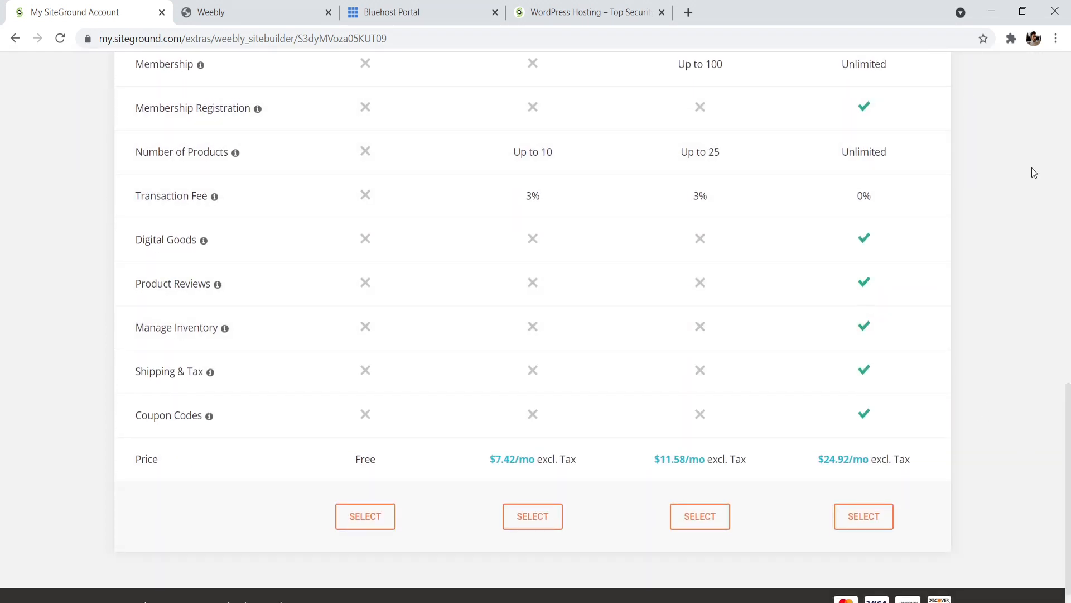
# Compare the Business Sitebuilder plan's features and price with SiteGround's WordPress hosting plans
pyautogui.scroll(15, 1069, 518)
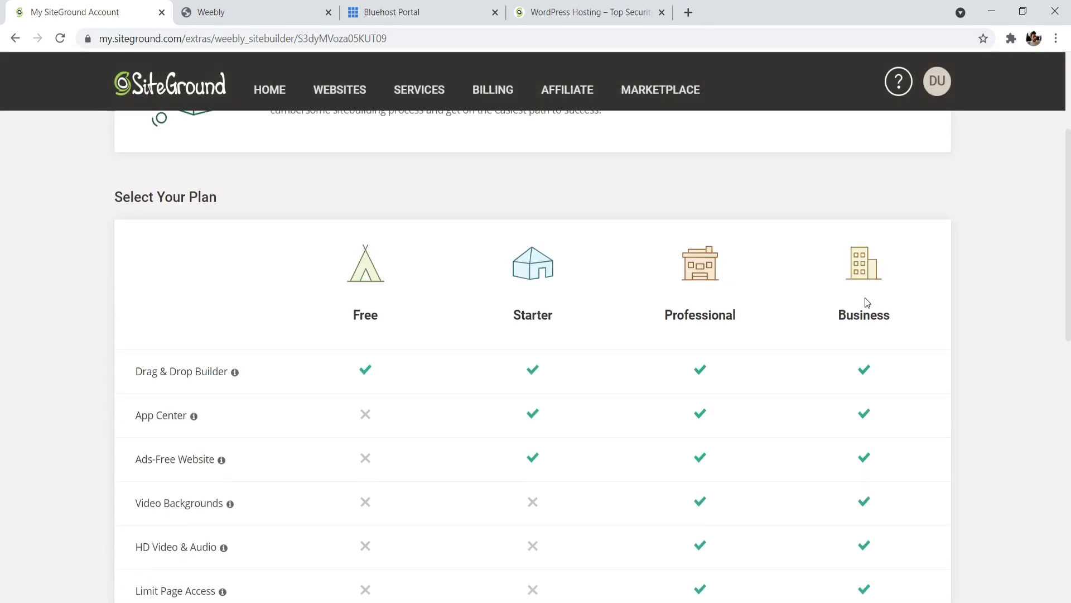
pyautogui.scroll(-12, 893, 380)
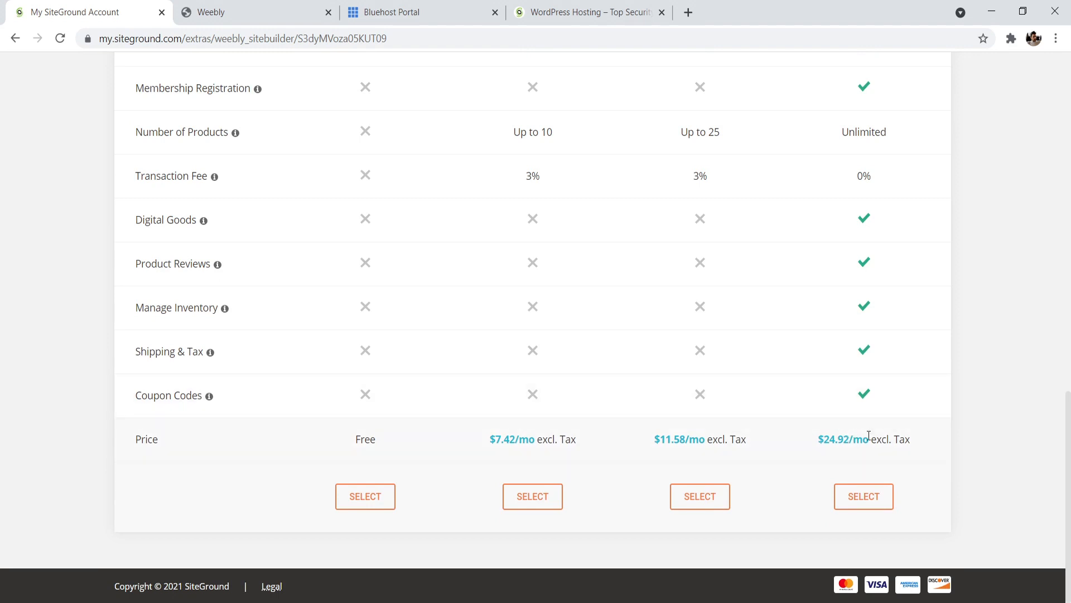
pyautogui.click(578, 11)
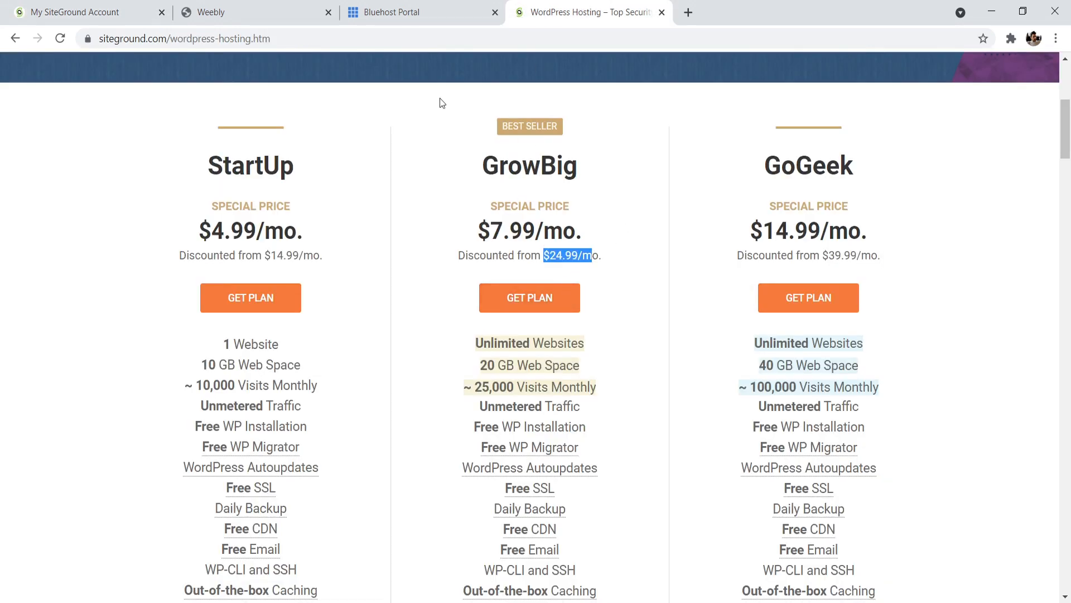
pyautogui.click(78, 11)
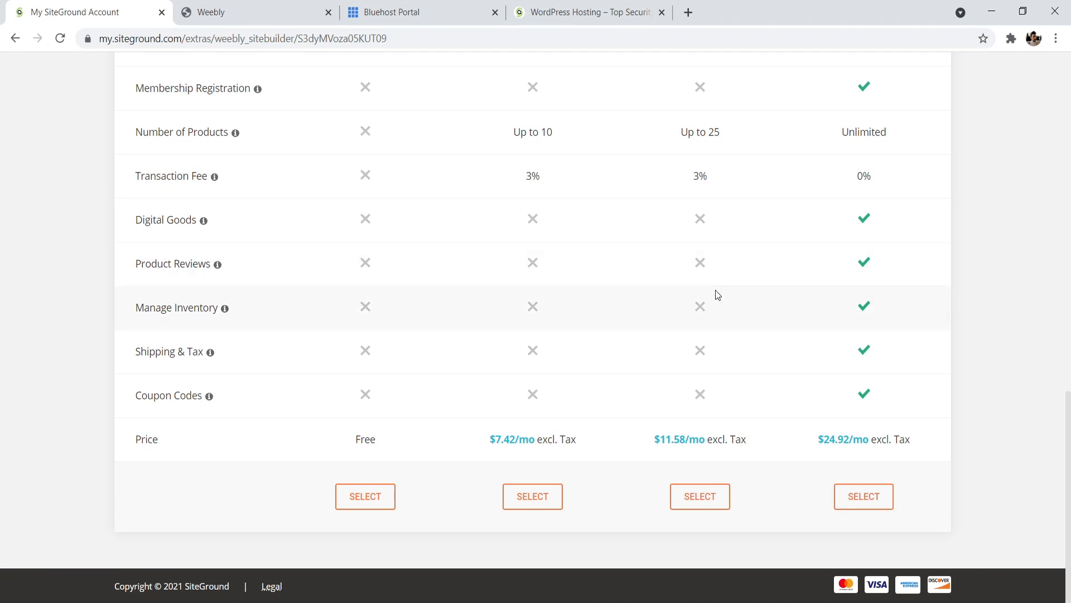
pyautogui.moveTo(1069, 462); pyautogui.dragTo(1069, 178)
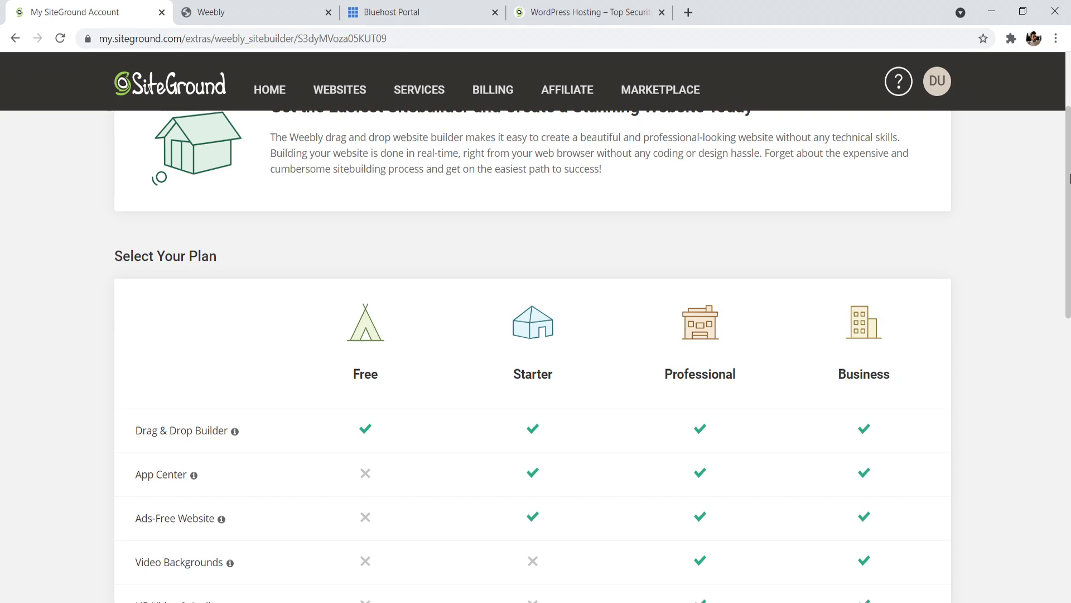
# Examine the Sitebuilder plans' feature comparison alongside the actionvloggers.com homepage in the Weebly editor
pyautogui.moveTo(1068, 178); pyautogui.dragTo(1068, 323)
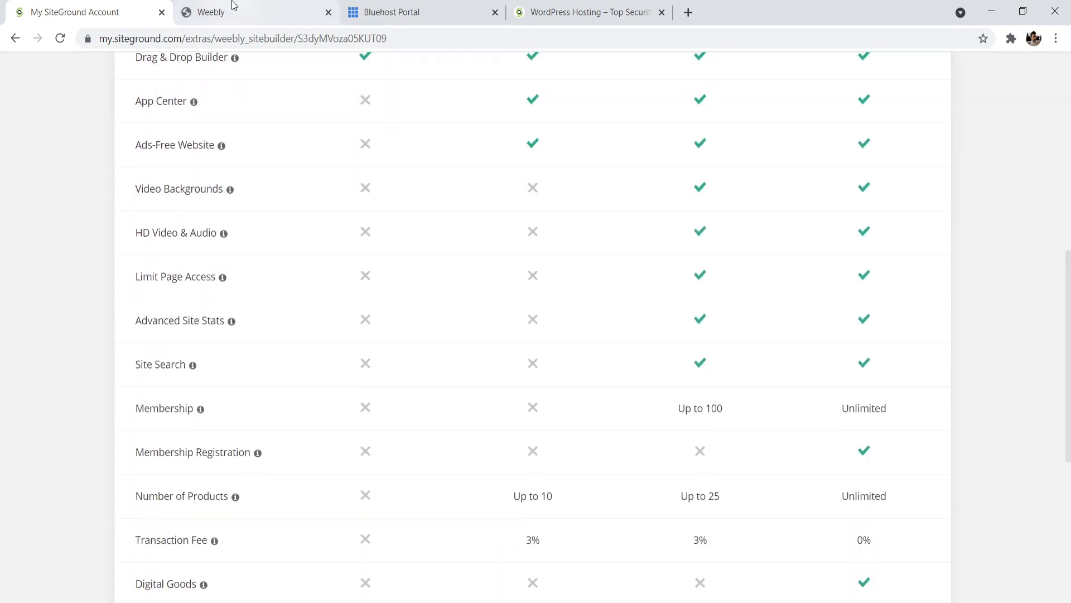
pyautogui.click(232, 6)
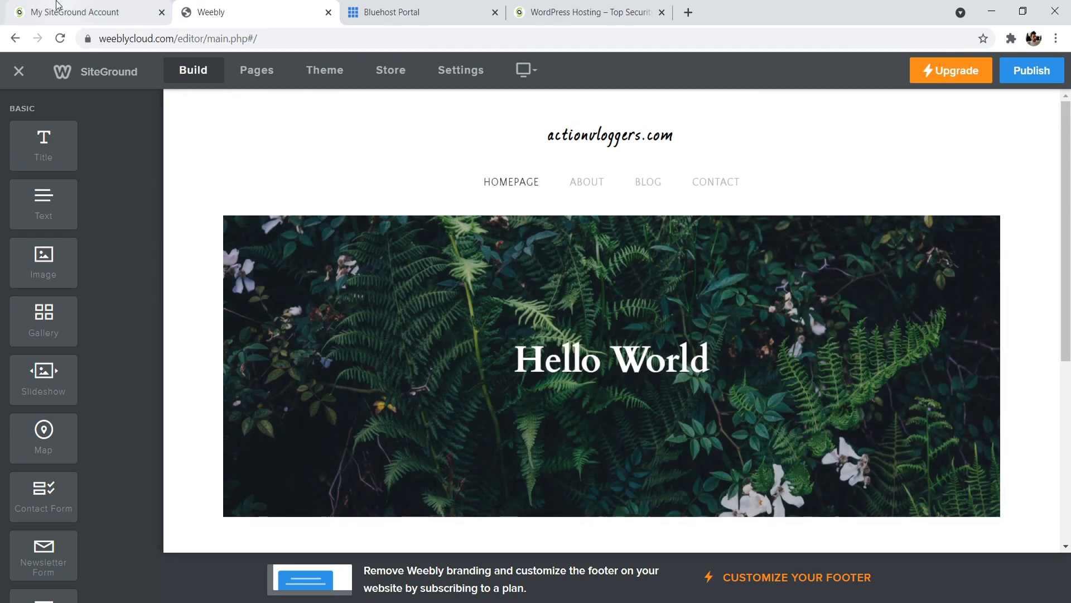
pyautogui.click(83, 12)
pyautogui.moveTo(1068, 417); pyautogui.dragTo(1068, 237)
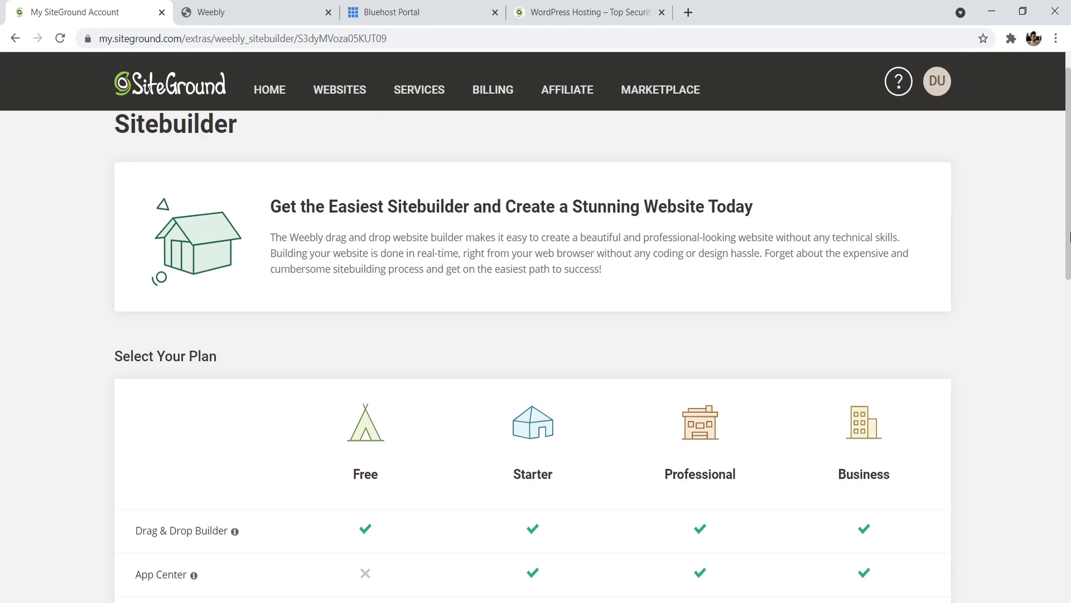
# Compare Bluehost's WordPress and Website Builder options with SiteGround's Sitebuilder offer
pyautogui.click(414, 5)
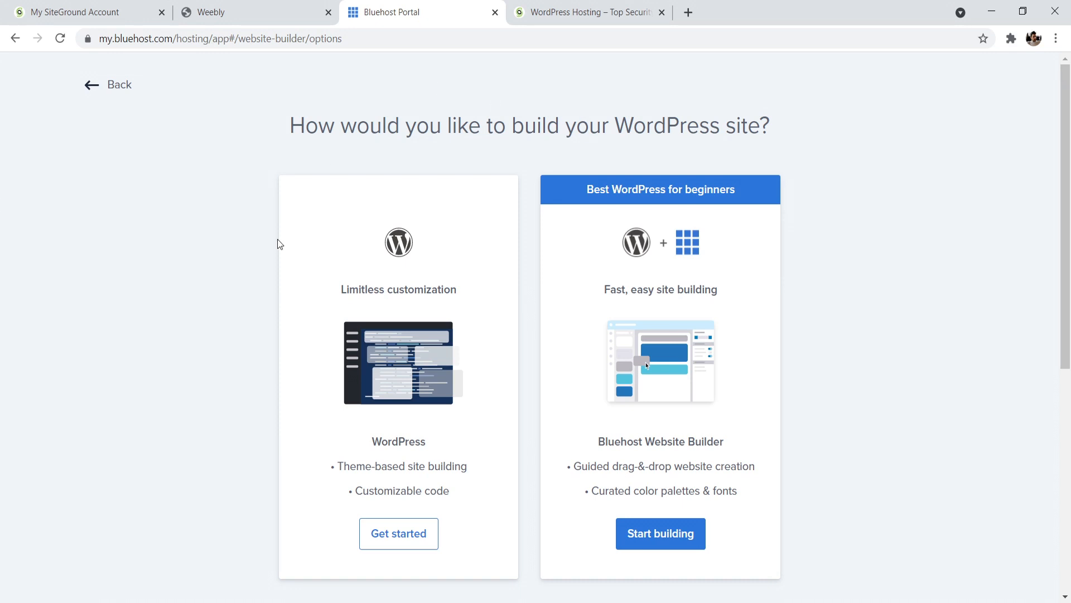
pyautogui.click(106, 8)
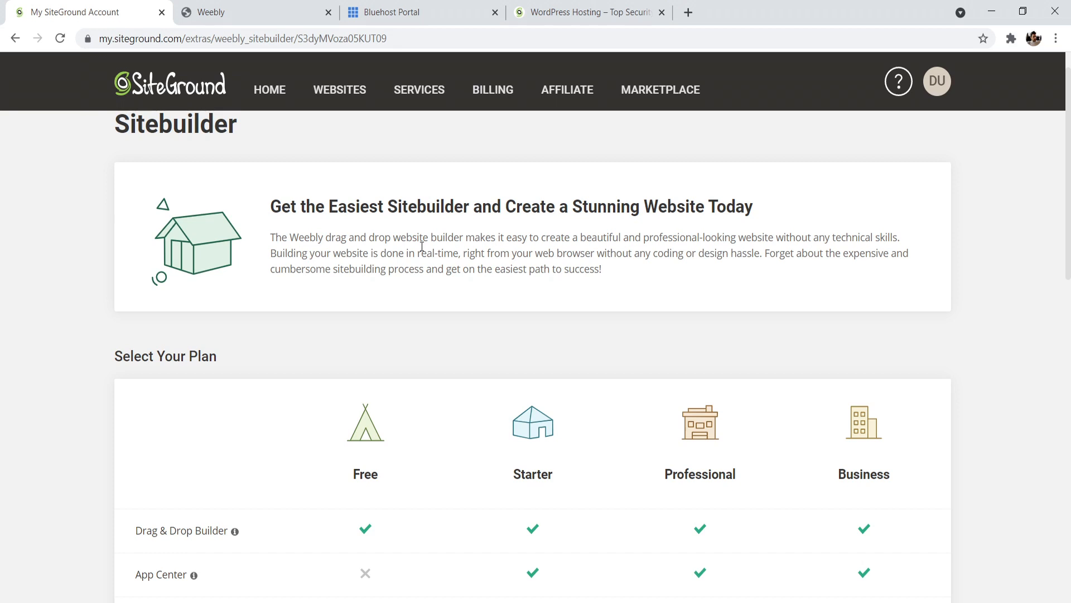
pyautogui.click(392, 6)
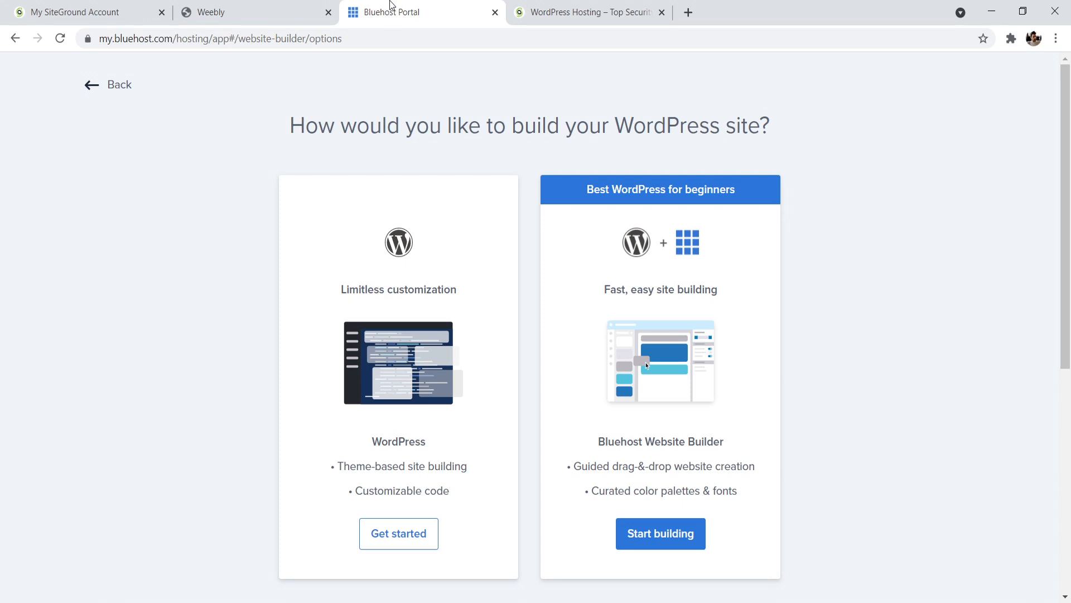
pyautogui.click(89, 12)
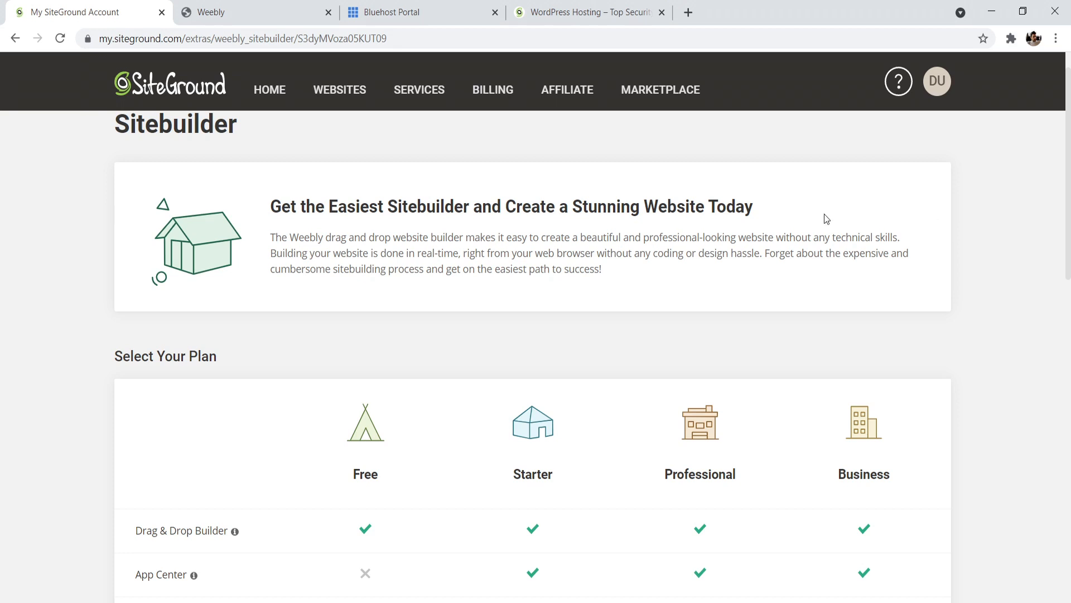
# Check the Weebly editor's homepage, and read the Ads-Free Website feature's description in SiteGround's Sitebuilder plan comparison
pyautogui.click(256, 6)
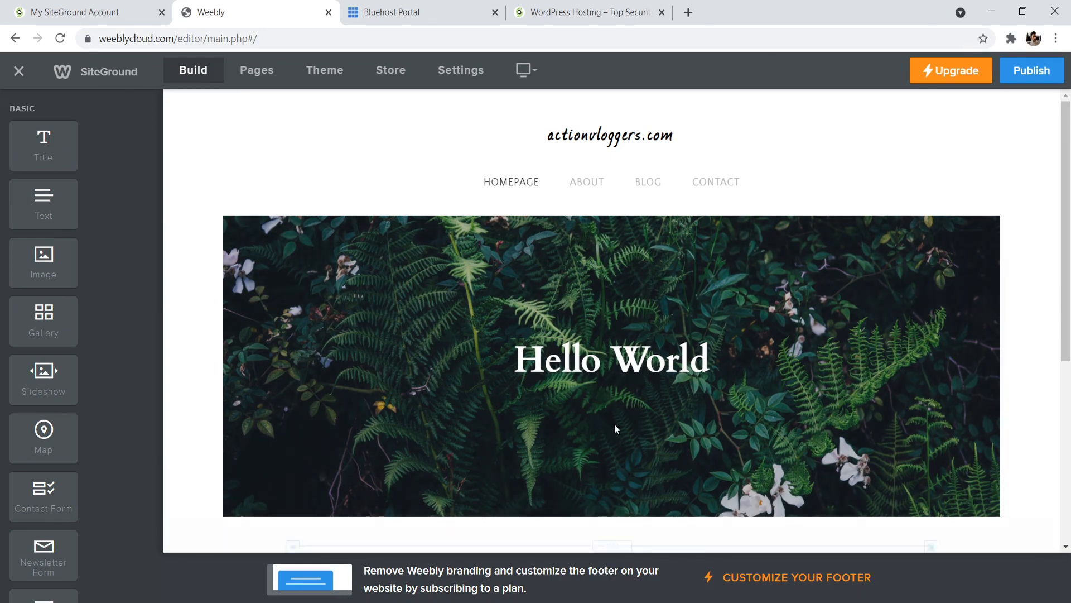
pyautogui.click(50, 10)
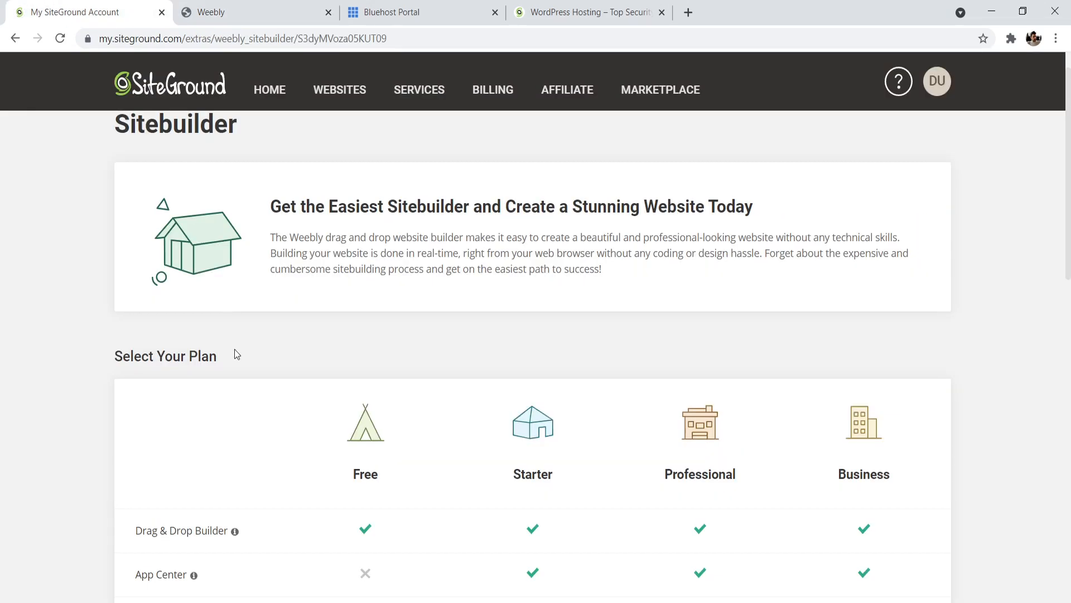
pyautogui.scroll(-4, 245, 332)
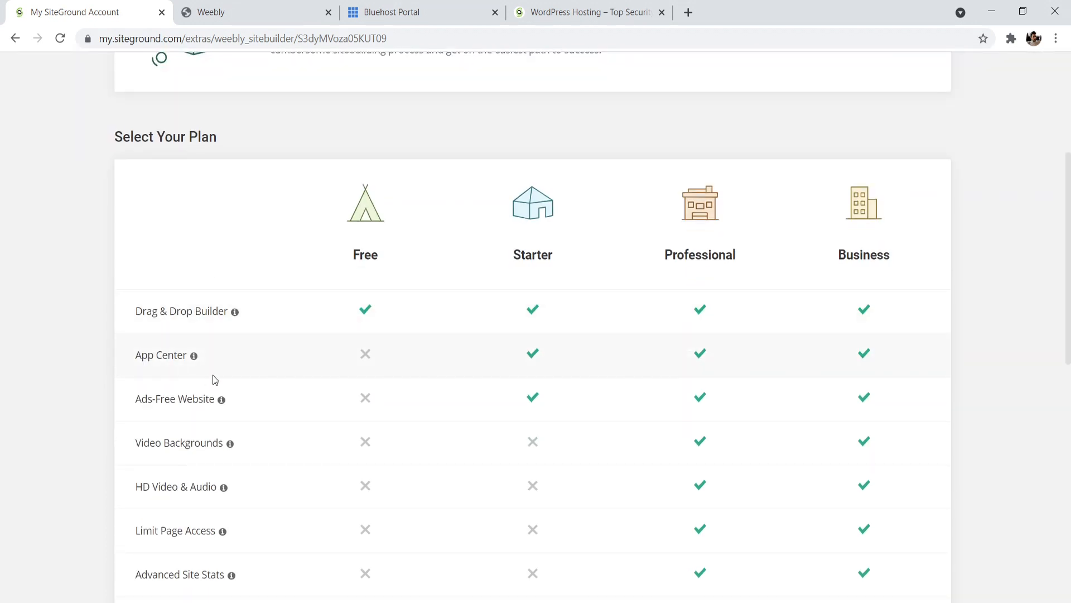
pyautogui.moveTo(220, 402)
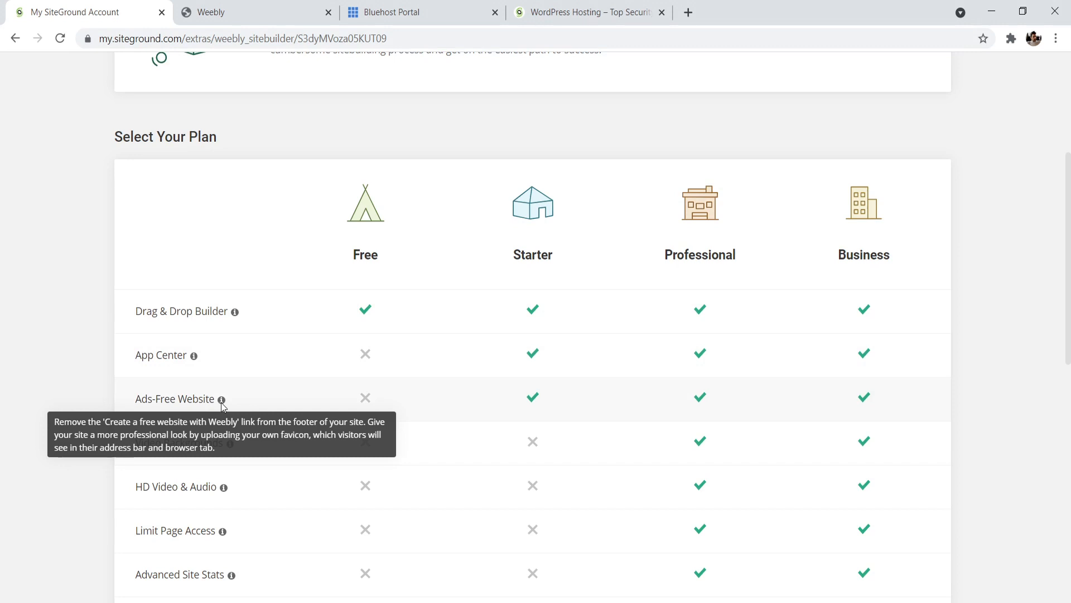
pyautogui.scroll(5, 400, 393)
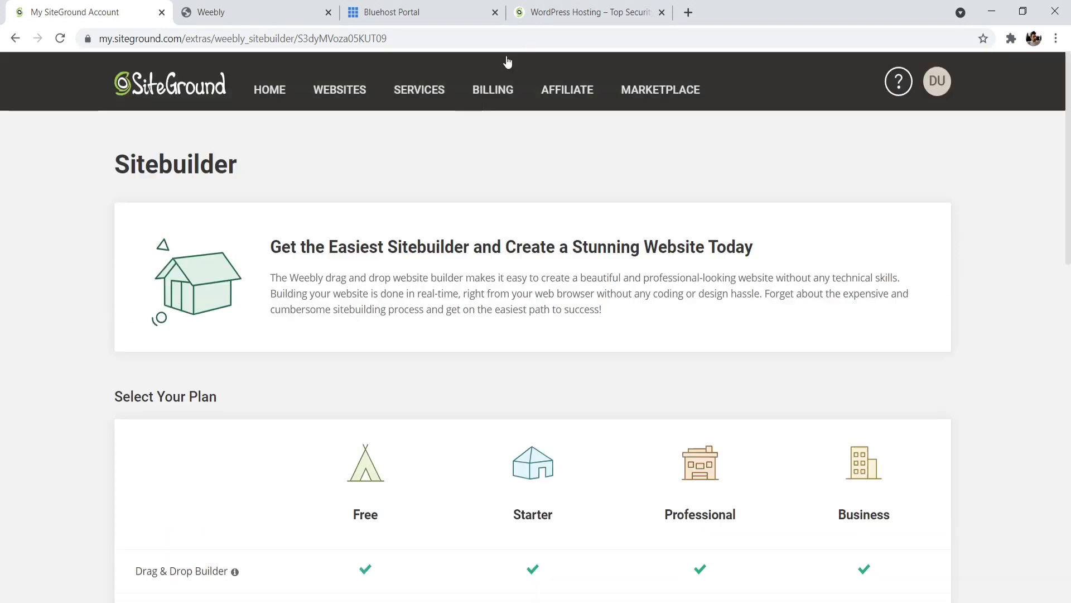
# Review SiteGround's WordPress hosting plans, the Weebly site and Bluehost's site-building options against SiteGround's Sitebuilder plans
pyautogui.click(536, 14)
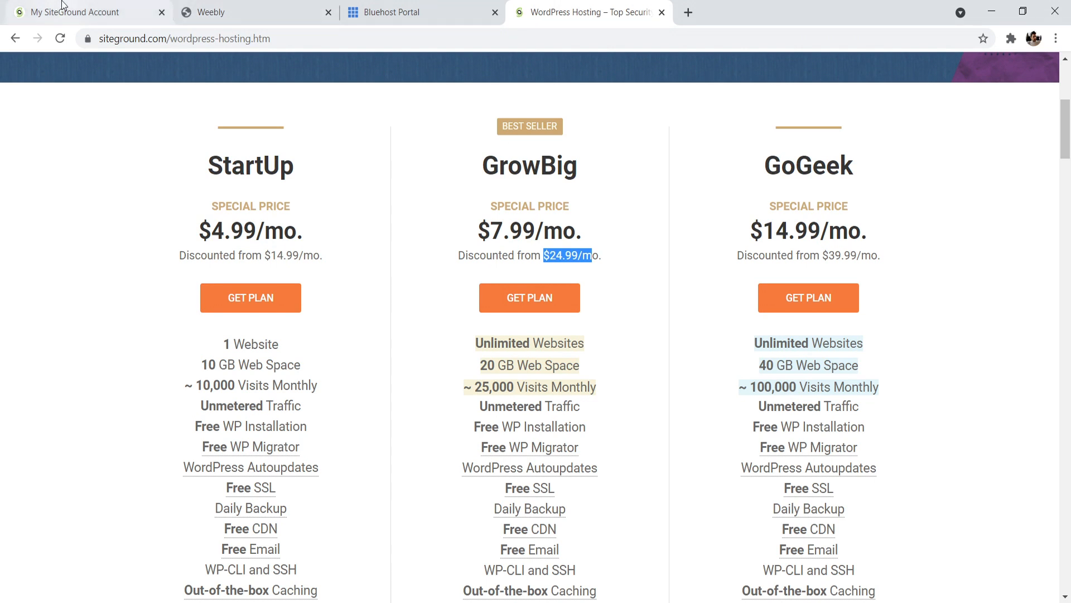
pyautogui.click(90, 12)
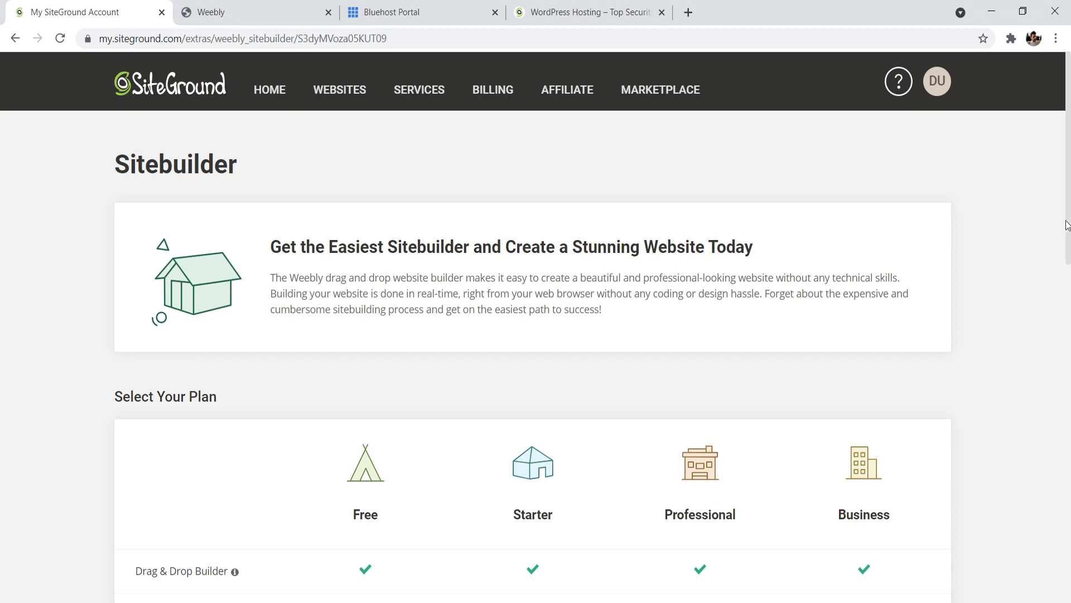
pyautogui.click(263, 12)
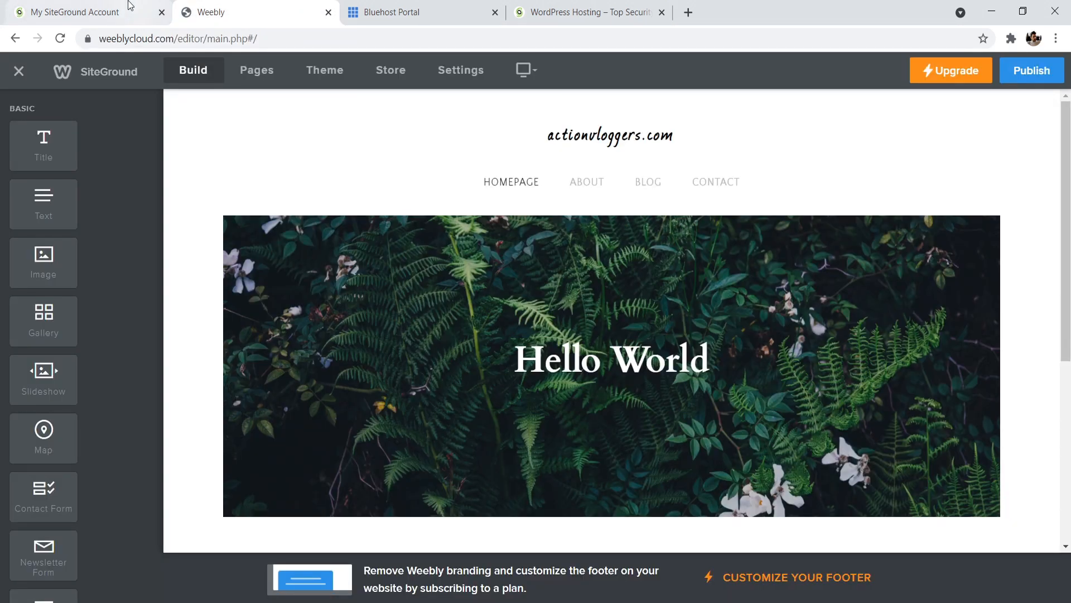
pyautogui.click(112, 12)
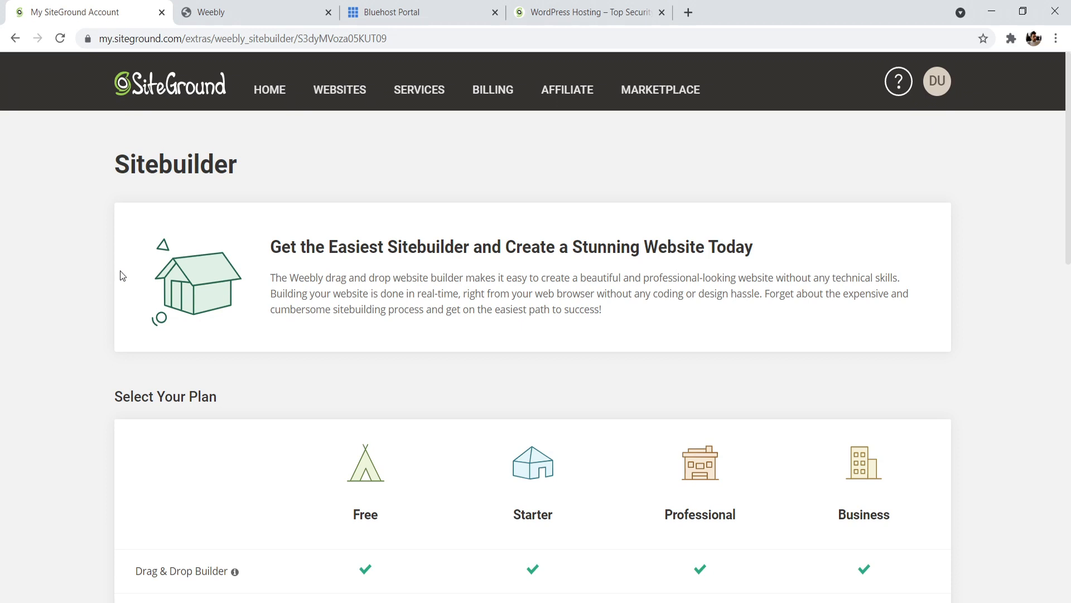
pyautogui.click(424, 12)
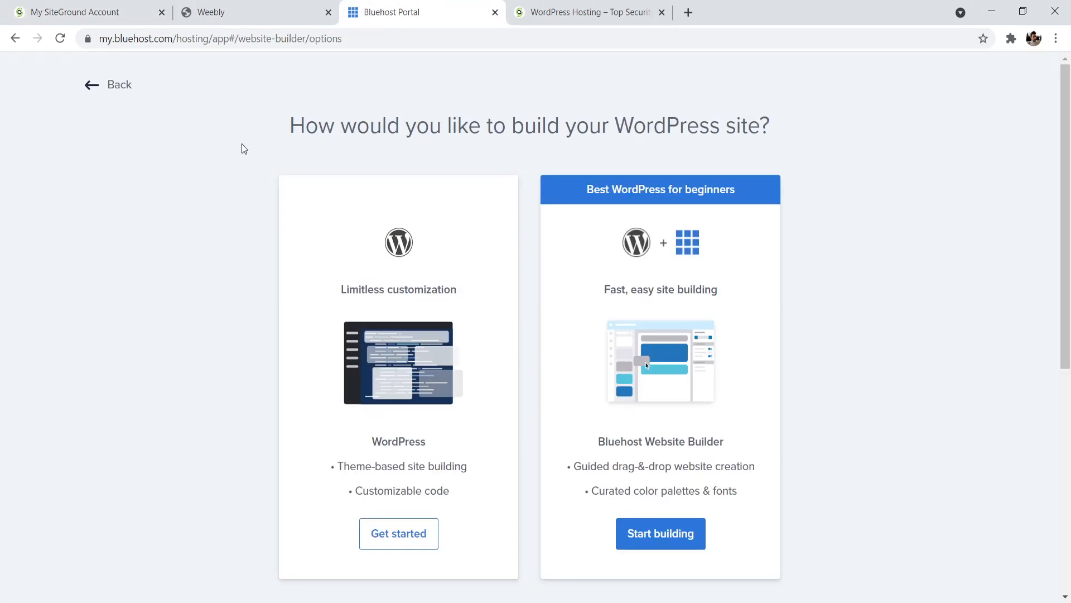
pyautogui.click(92, 7)
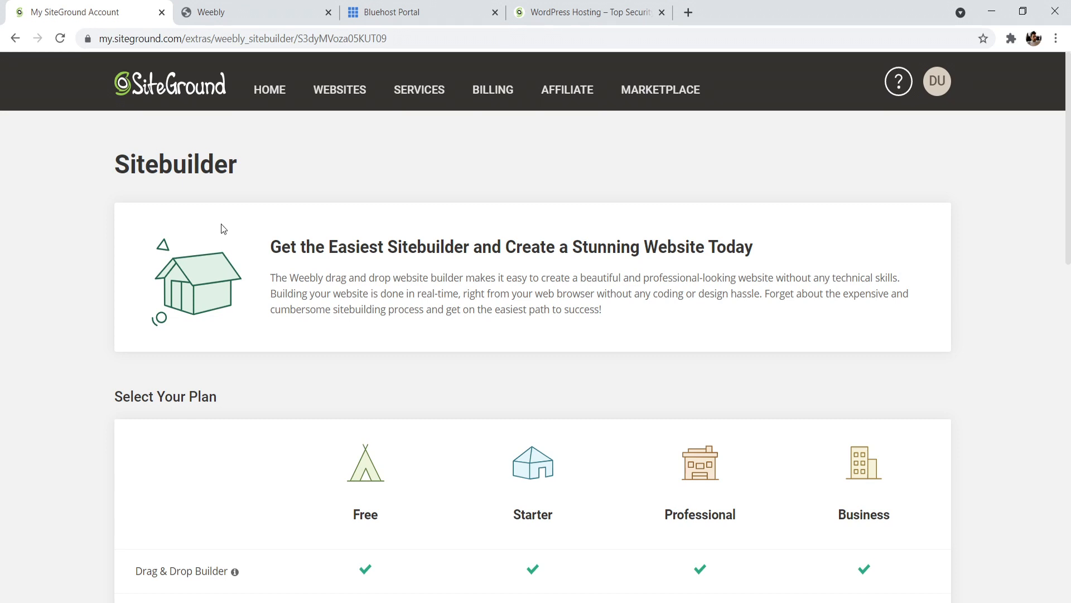